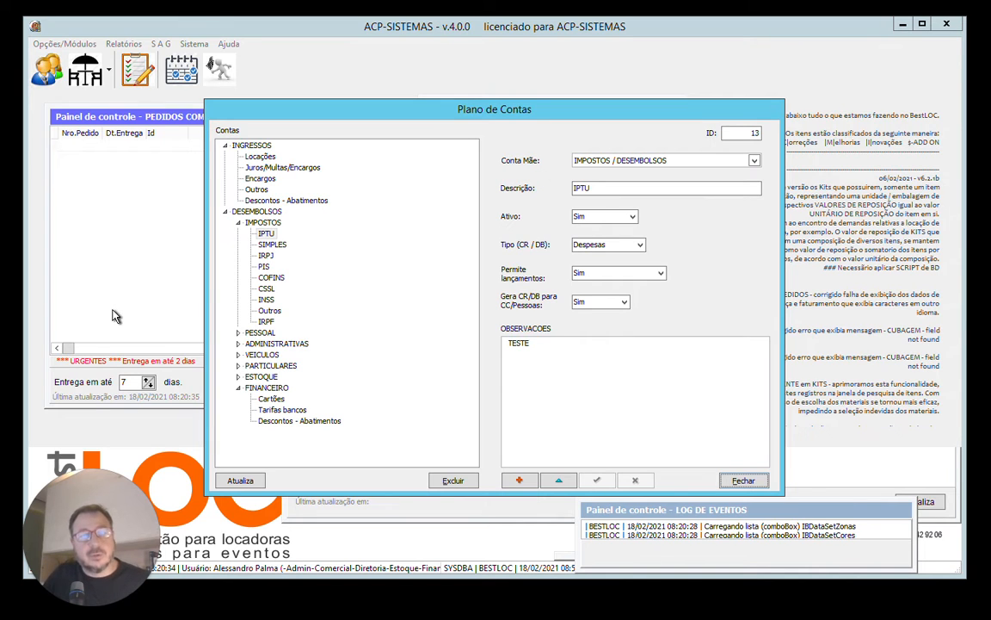
Reposition the Plano de Contas window slightly higher and further right over the main window.
{"action": "left_click", "coordinate": [83, 605]}
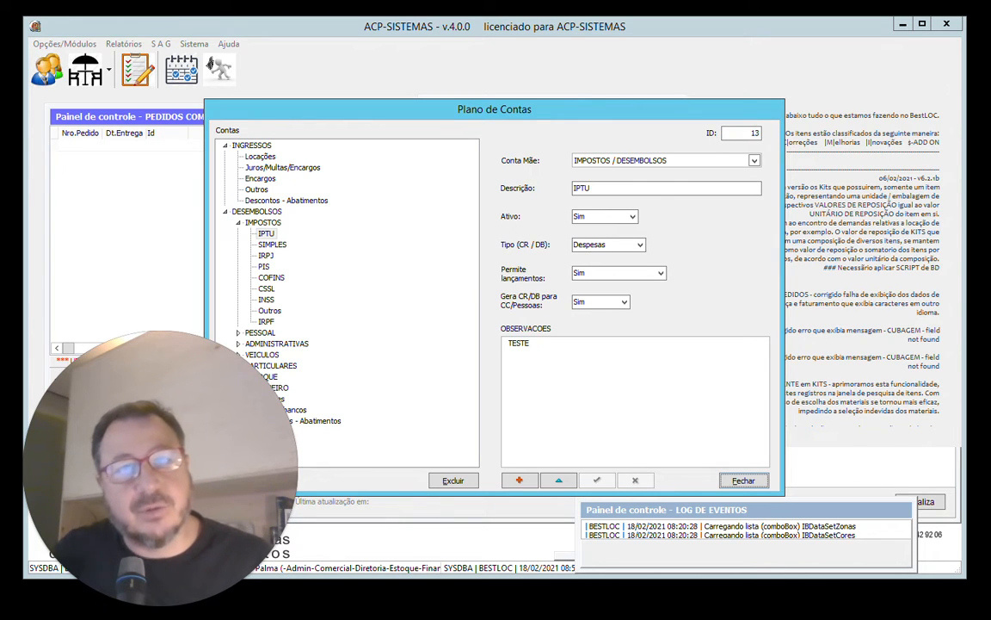
{"action": "left_click_drag", "start_coordinate": [501, 116], "coordinate": [555, 88]}
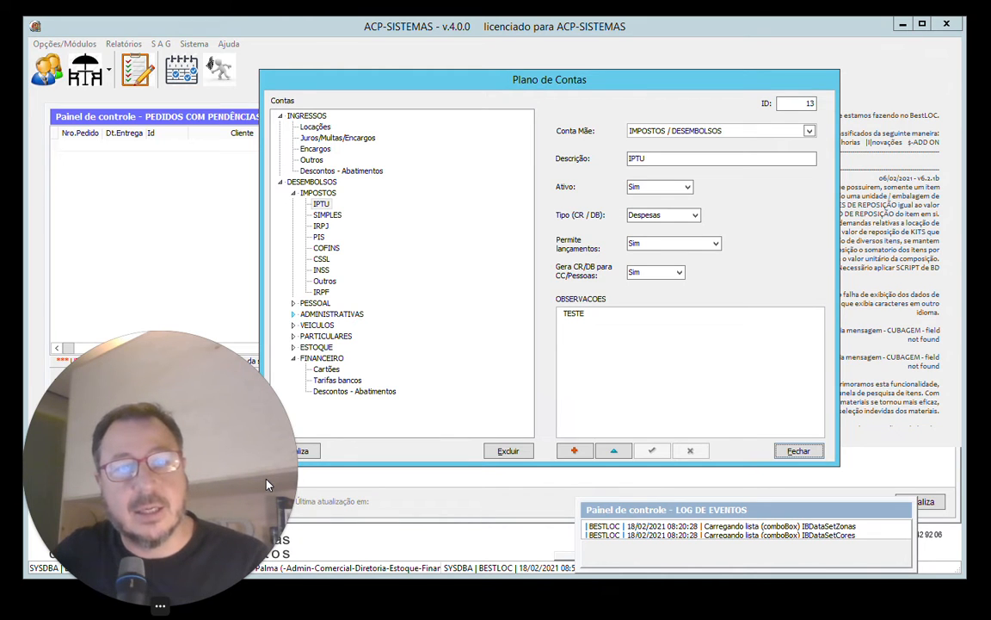
{"action": "left_click", "coordinate": [137, 608]}
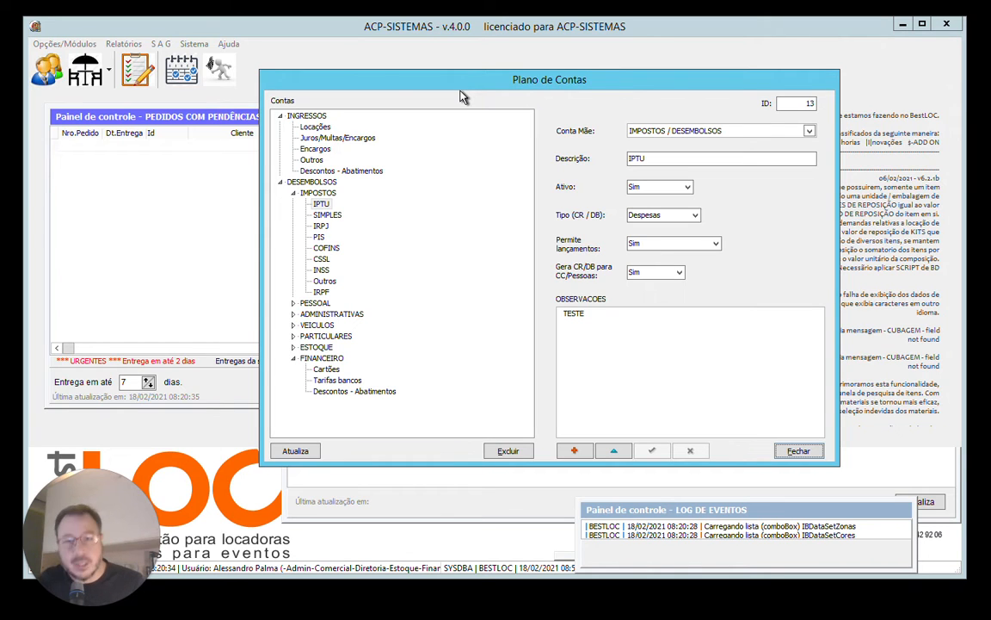
Collapse the INGRESSOS and DESEMBOLSOS groups and expand them again to view their first-level accounts.
{"action": "left_click", "coordinate": [279, 182]}
{"action": "left_click", "coordinate": [280, 115]}
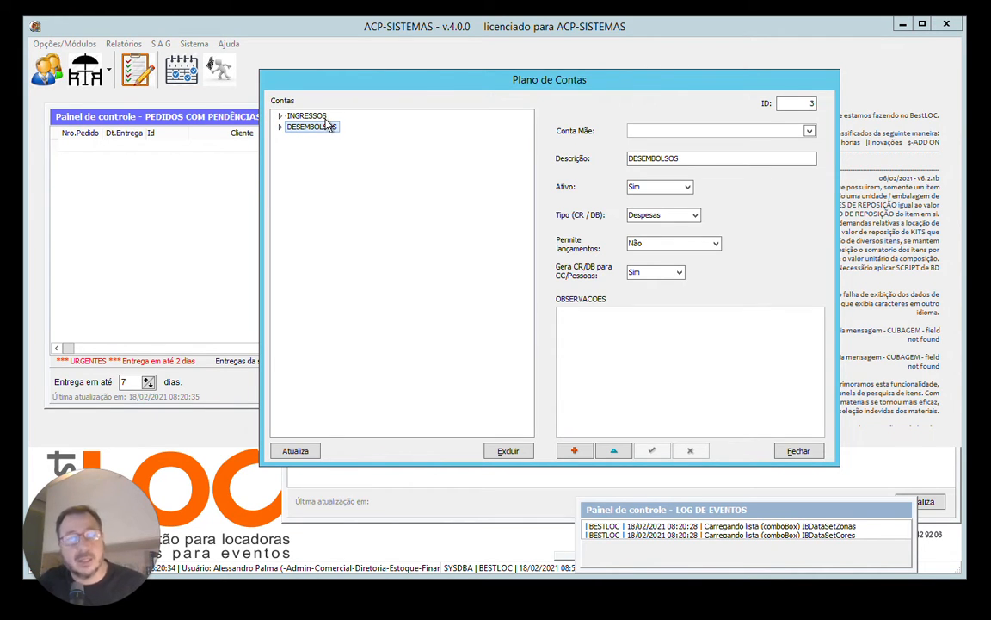
{"action": "left_click", "coordinate": [280, 116]}
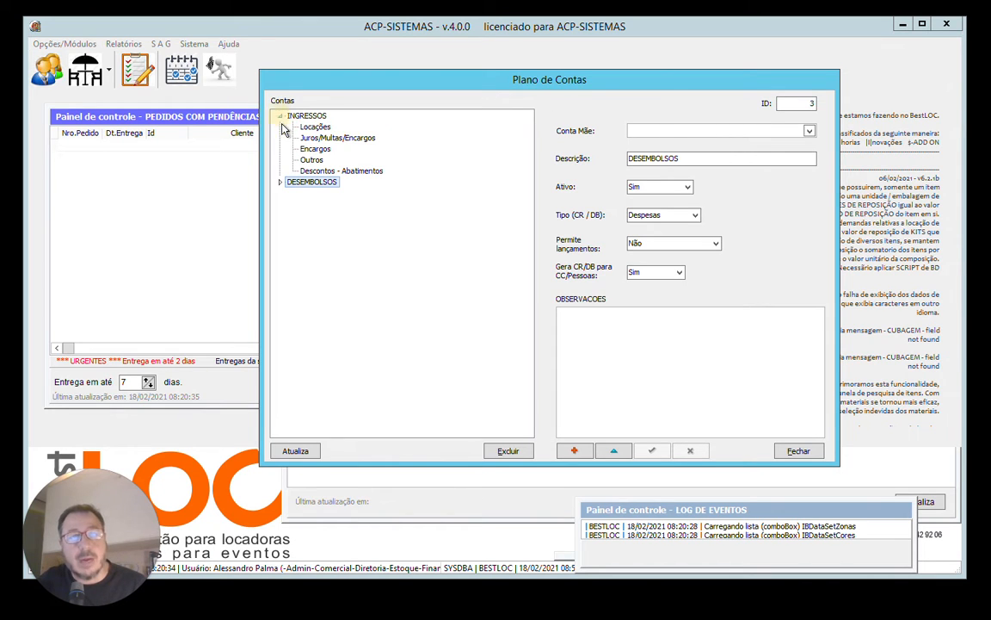
{"action": "left_click", "coordinate": [280, 181]}
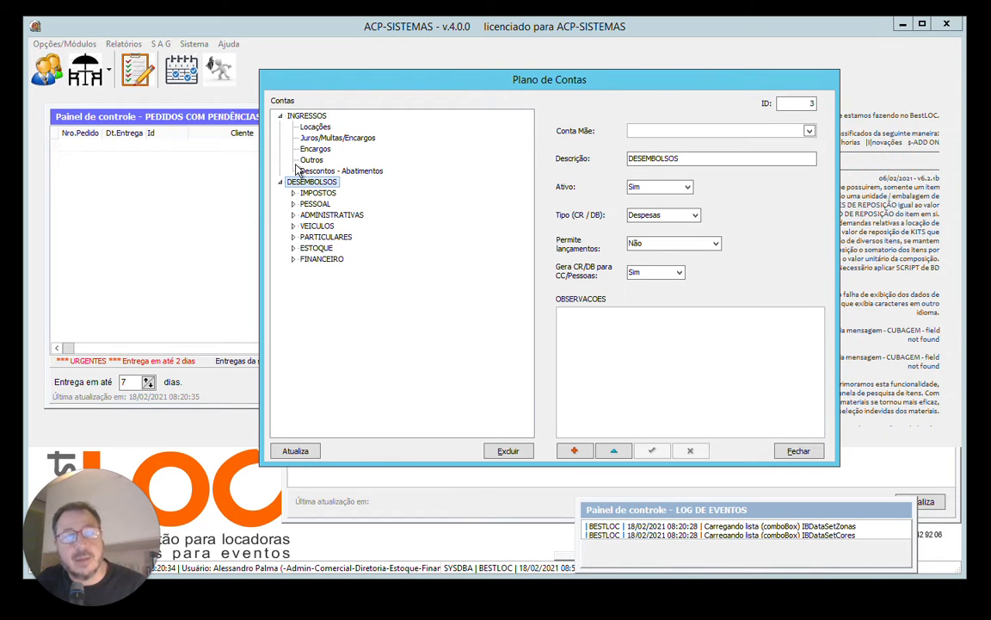
Compare the details of the parent accounts INGRESSOS and DESEMBOLSOS with those of the Locações sub-account.
{"action": "left_click", "coordinate": [306, 117]}
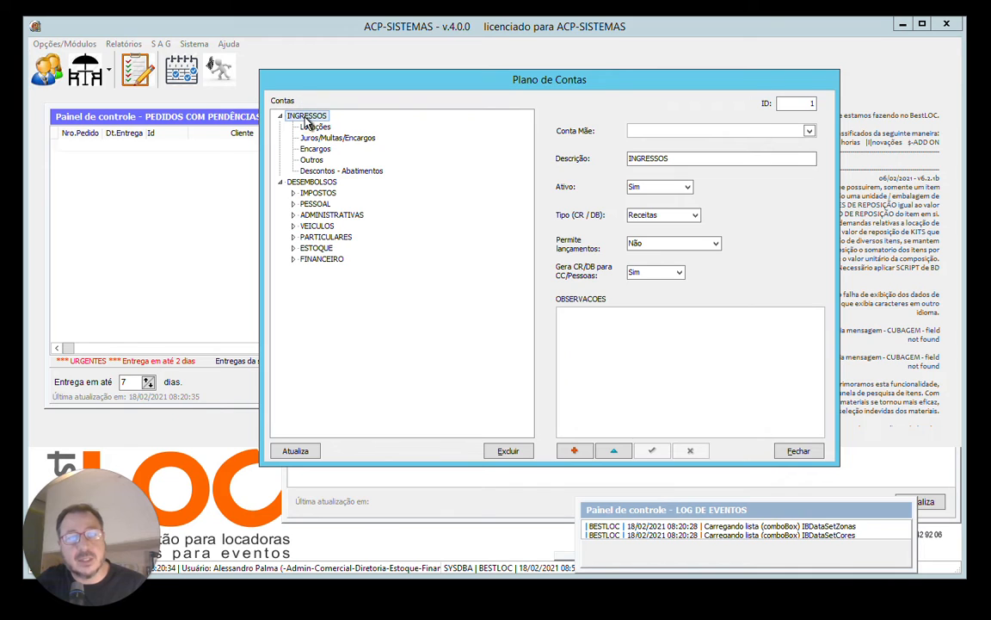
{"action": "left_click", "coordinate": [291, 181]}
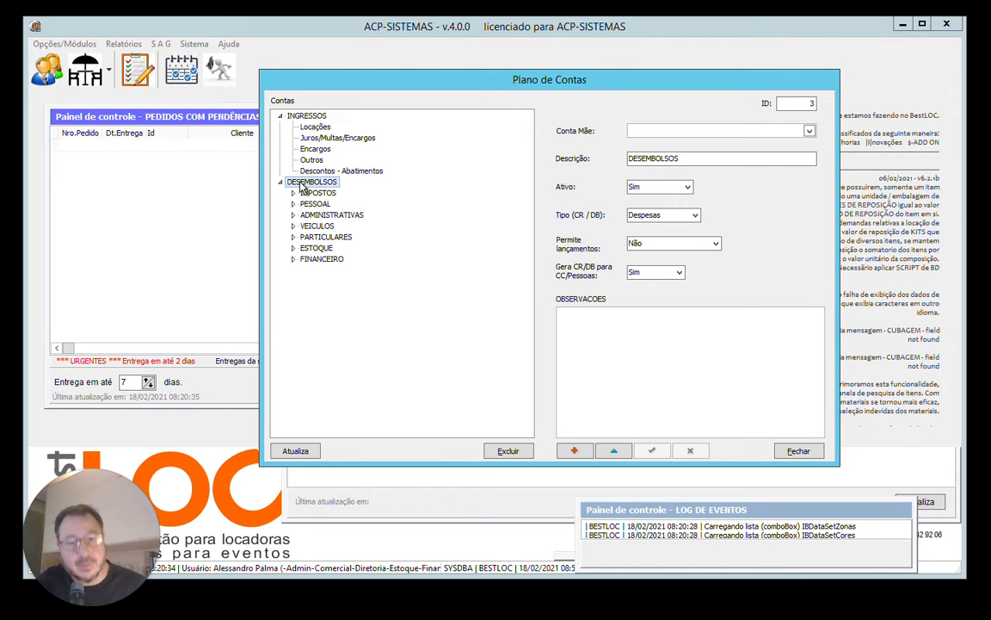
{"action": "left_click", "coordinate": [315, 128]}
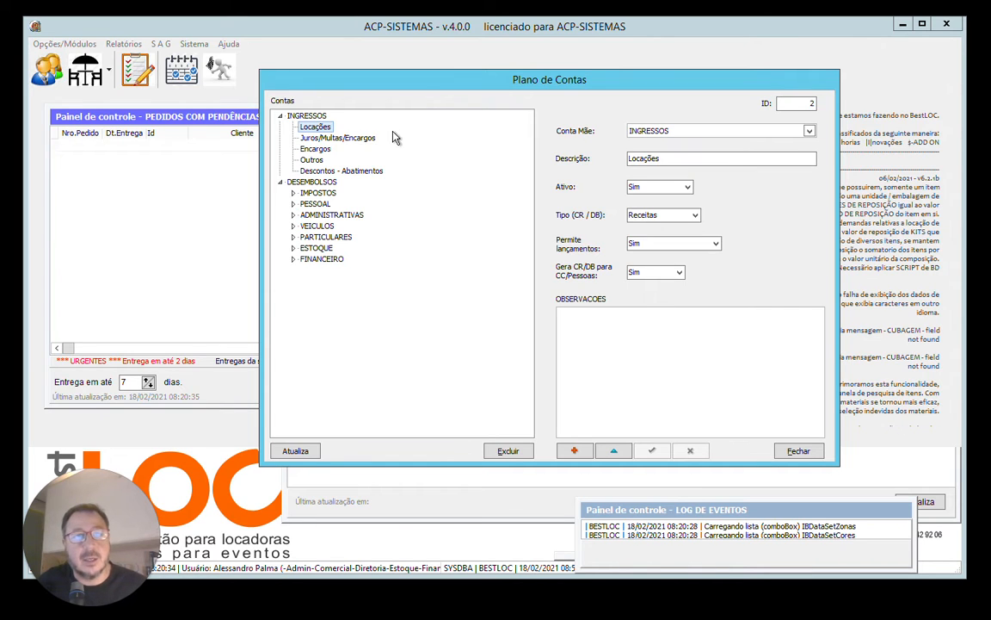
{"action": "left_click", "coordinate": [311, 116]}
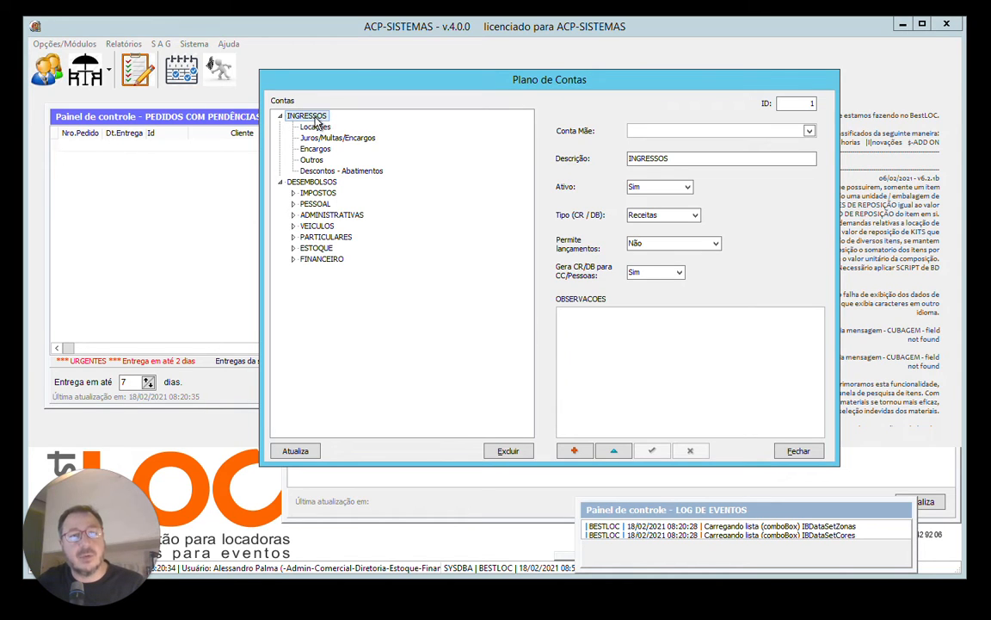
{"action": "left_click", "coordinate": [317, 182]}
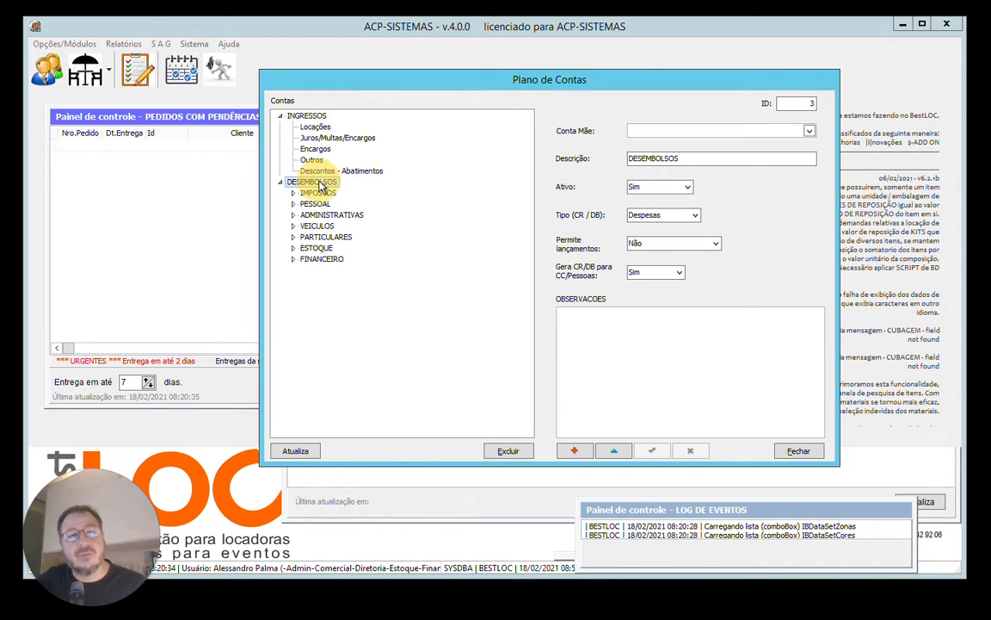
Review the details of the INGRESSOS sub-accounts Locações, Juros/Multas/Encargos and Encargos.
{"action": "left_click", "coordinate": [315, 128]}
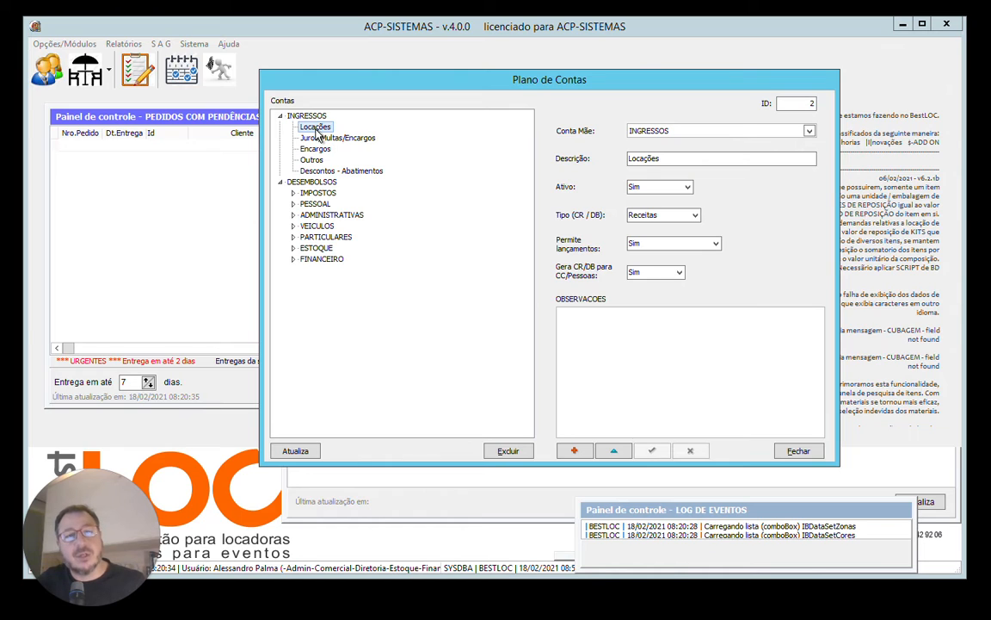
{"action": "left_click", "coordinate": [320, 137]}
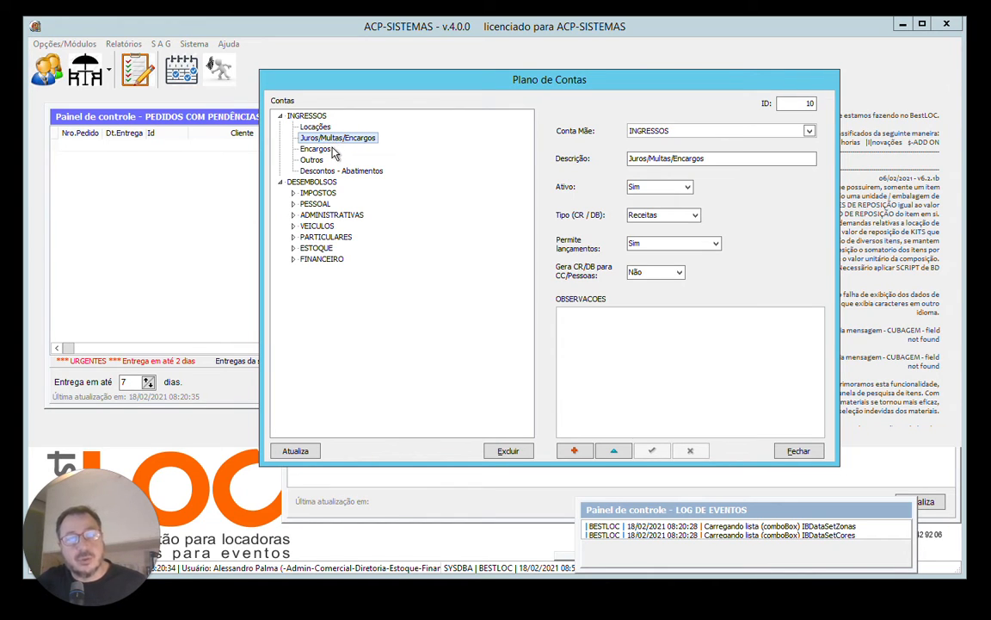
{"action": "left_click", "coordinate": [317, 149]}
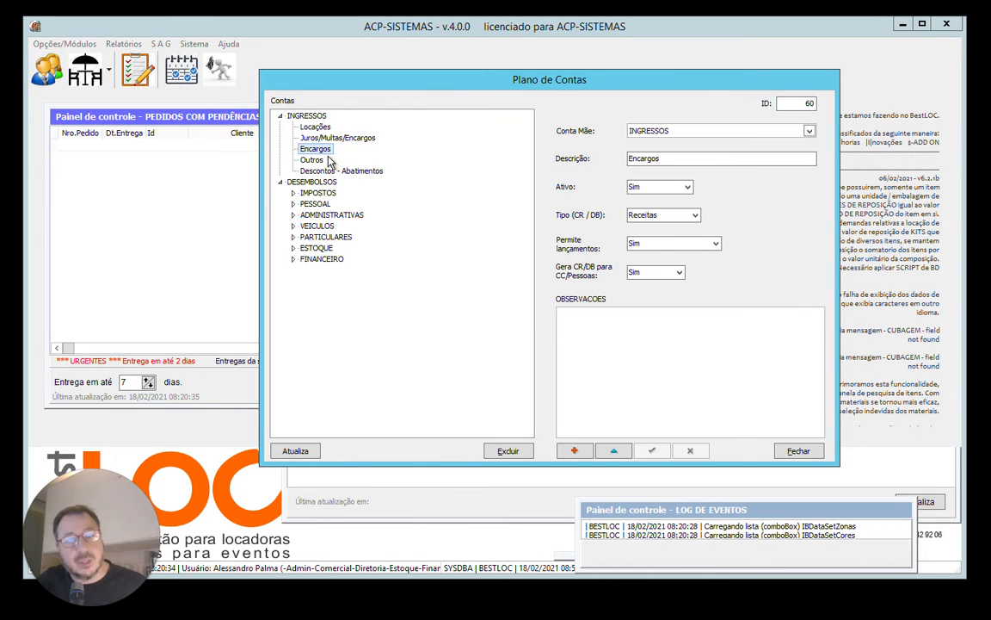
Expand IMPOSTOS under DESEMBOLSOS and review the details of INGRESSOS and its Locações sub-account.
{"action": "left_click", "coordinate": [314, 182]}
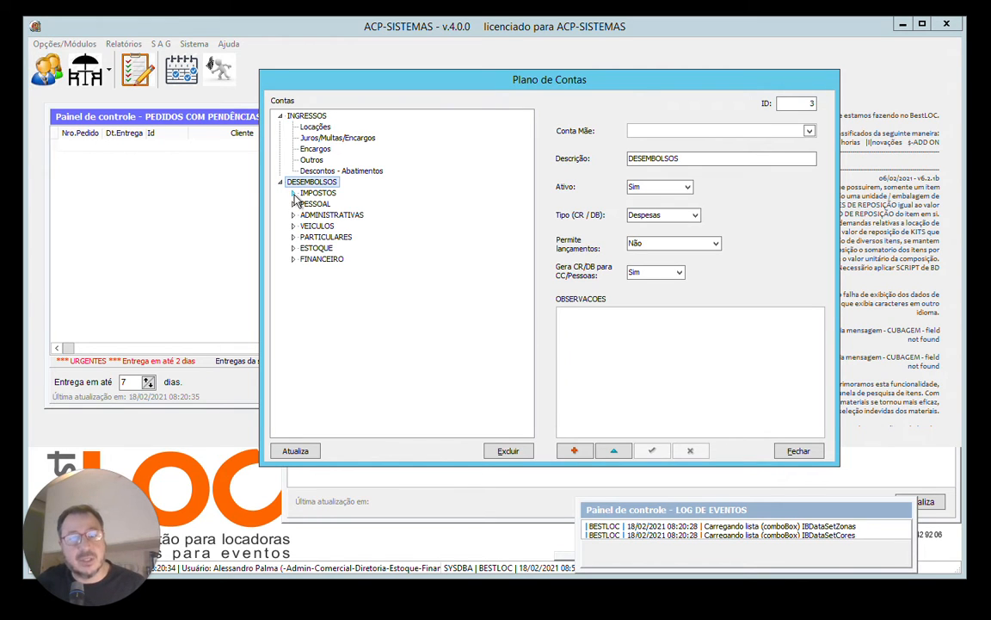
{"action": "left_click", "coordinate": [293, 194]}
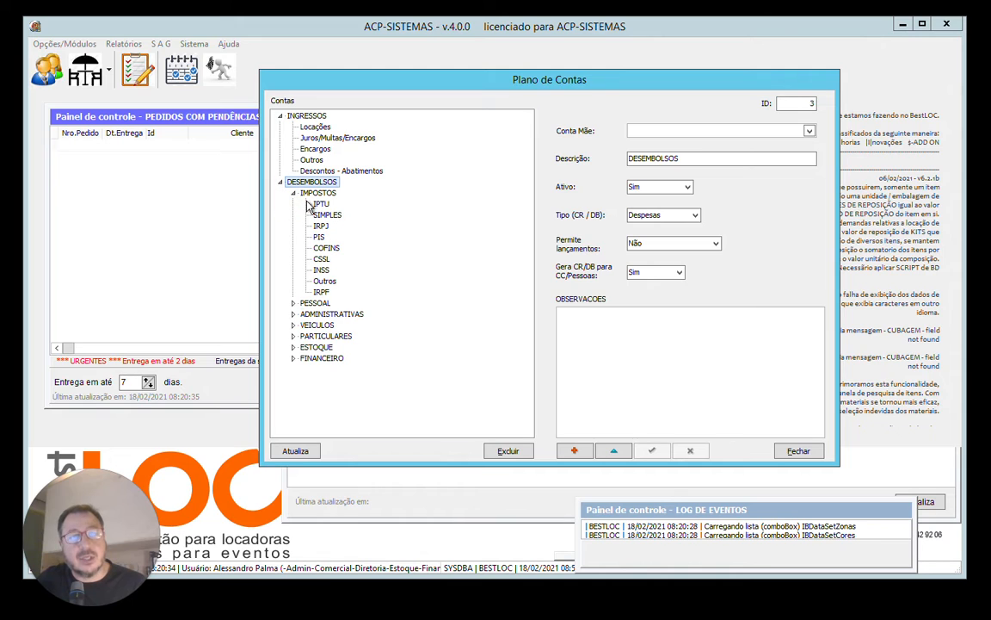
{"action": "left_click", "coordinate": [302, 119]}
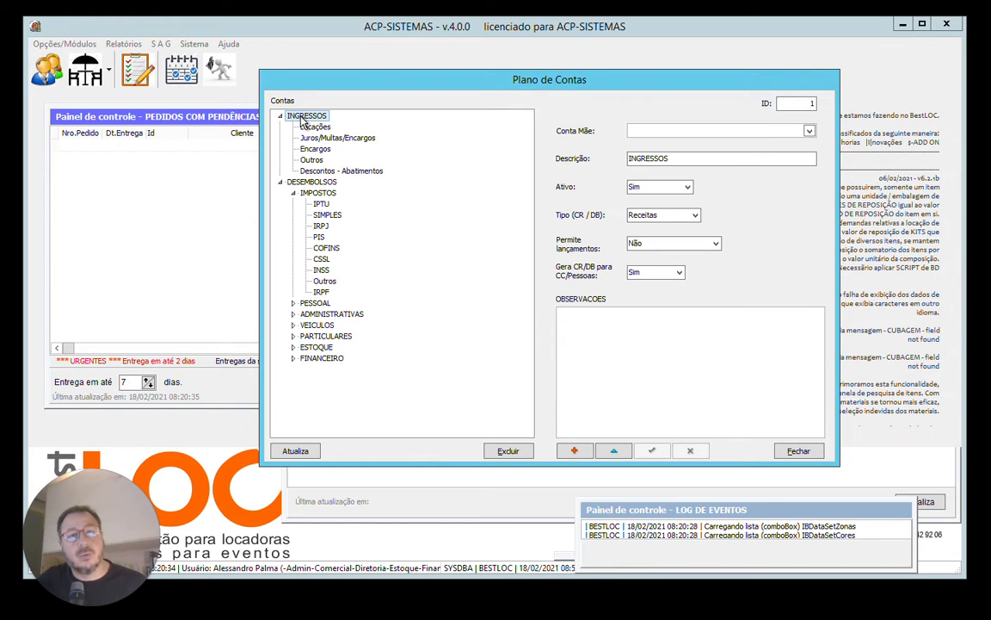
{"action": "left_click", "coordinate": [312, 129]}
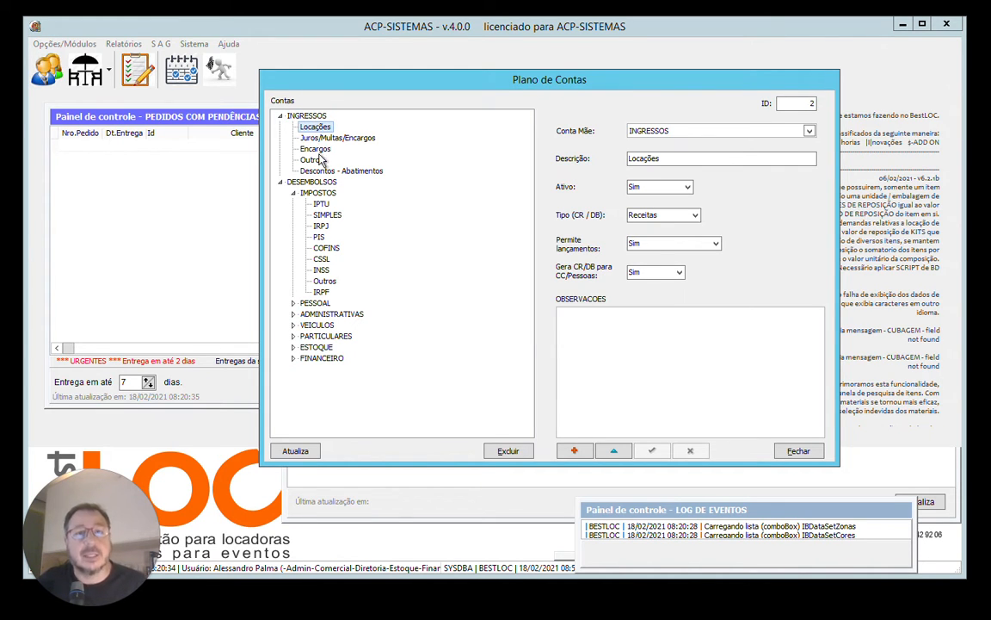
Review the details of the IMPOSTOS account and go through its sub-accounts from IPTU to IRPF.
{"action": "left_click", "coordinate": [321, 195]}
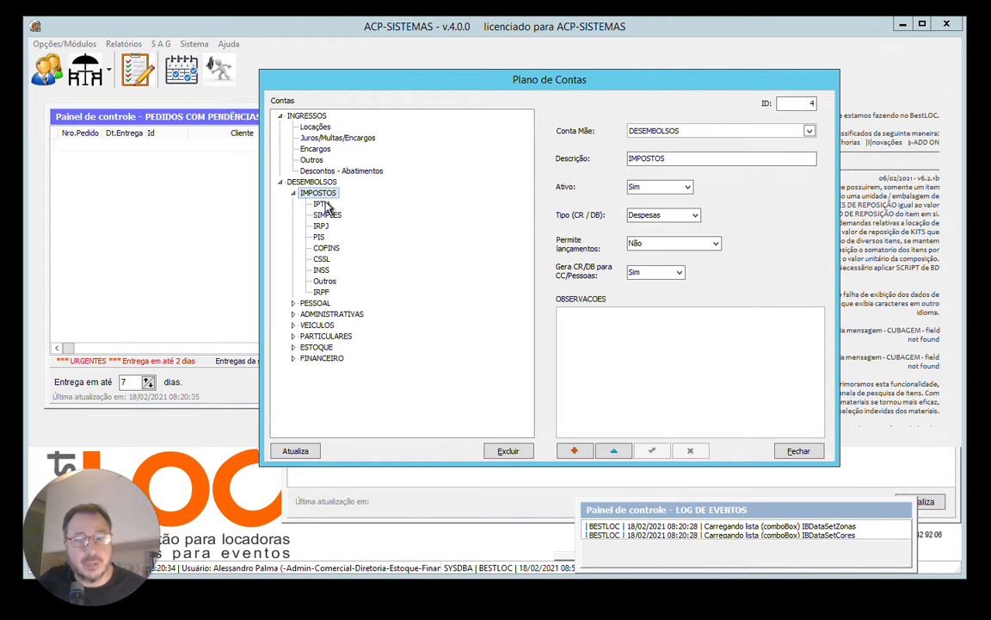
{"action": "left_click", "coordinate": [322, 203]}
{"action": "key", "text": "Down"}
{"action": "key", "text": "Down"}
{"action": "key", "text": "Down"}
{"action": "key", "text": "Down"}
{"action": "key", "text": "Down"}
{"action": "key", "text": "Down"}
{"action": "key", "text": "Down"}
{"action": "key", "text": "Down"}
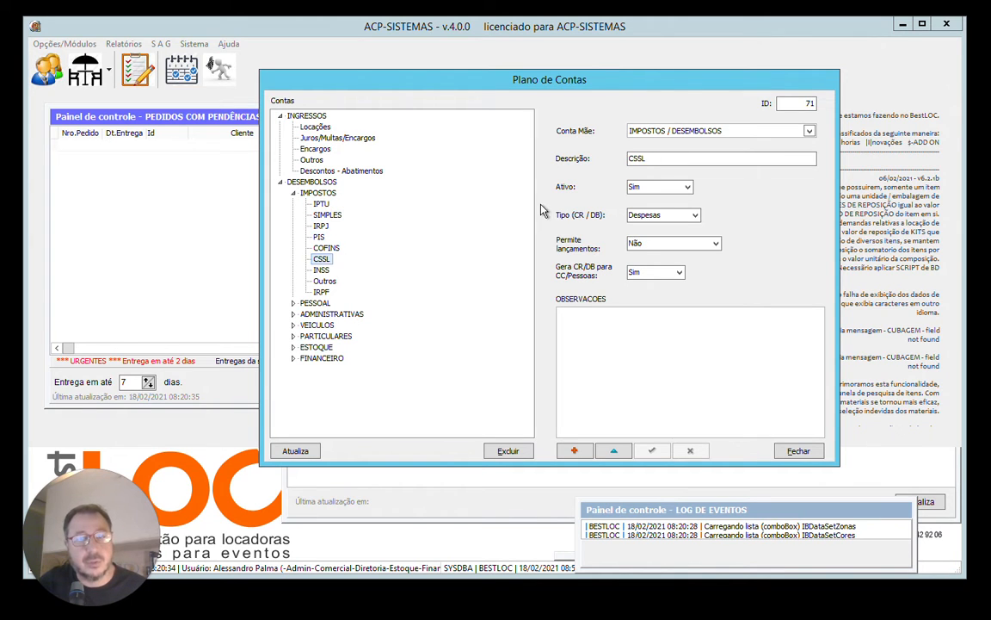
Expand PESSOAL to view its sub-accounts and details, then collapse the IMPOSTOS and PESSOAL groups.
{"action": "left_click", "coordinate": [293, 303]}
{"action": "left_click", "coordinate": [324, 305]}
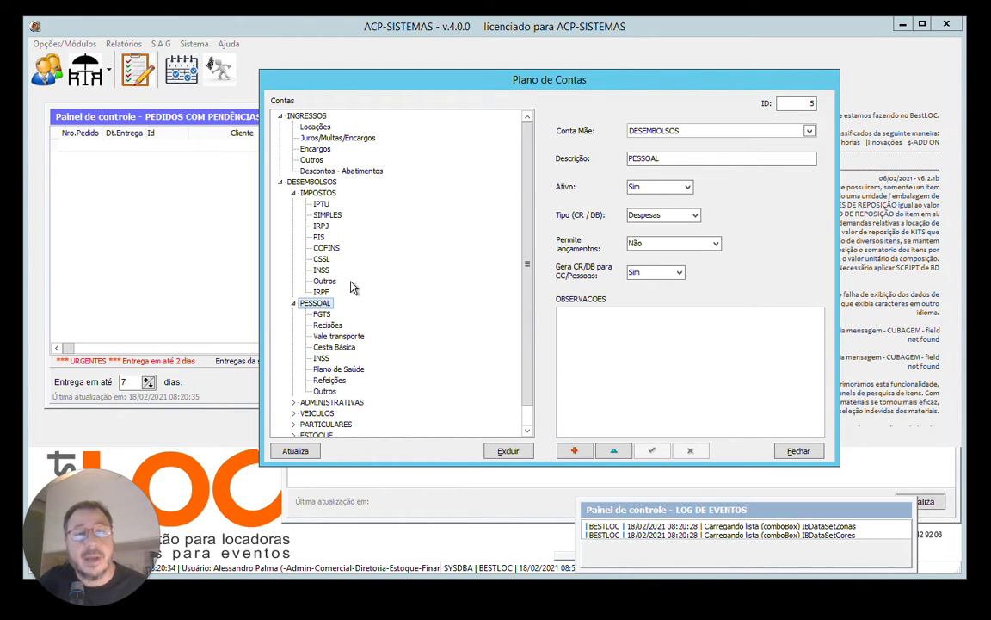
{"action": "left_click", "coordinate": [294, 193]}
{"action": "left_click", "coordinate": [293, 205]}
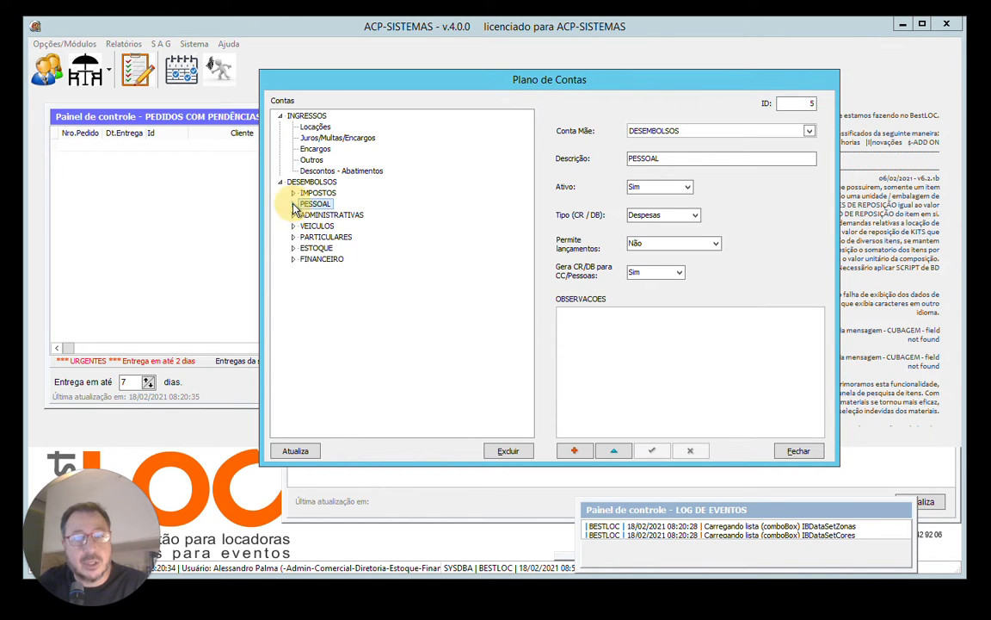
Follow the account levels from INGRESSOS and DESEMBOLSOS through IMPOSTOS to the details of its IPTU sub-account.
{"action": "left_click", "coordinate": [317, 117]}
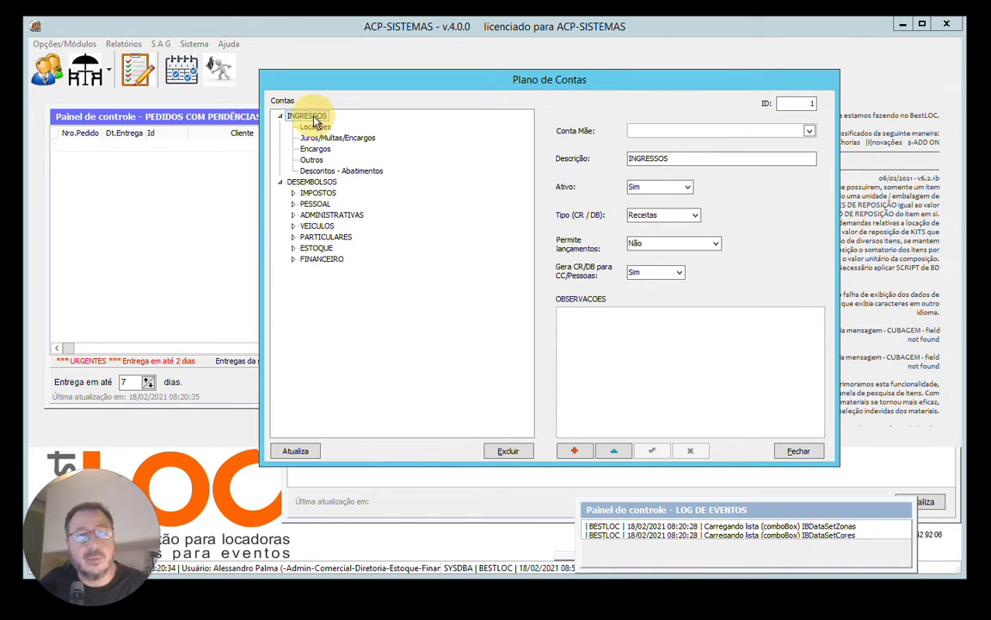
{"action": "left_click", "coordinate": [297, 182]}
{"action": "left_click", "coordinate": [303, 193]}
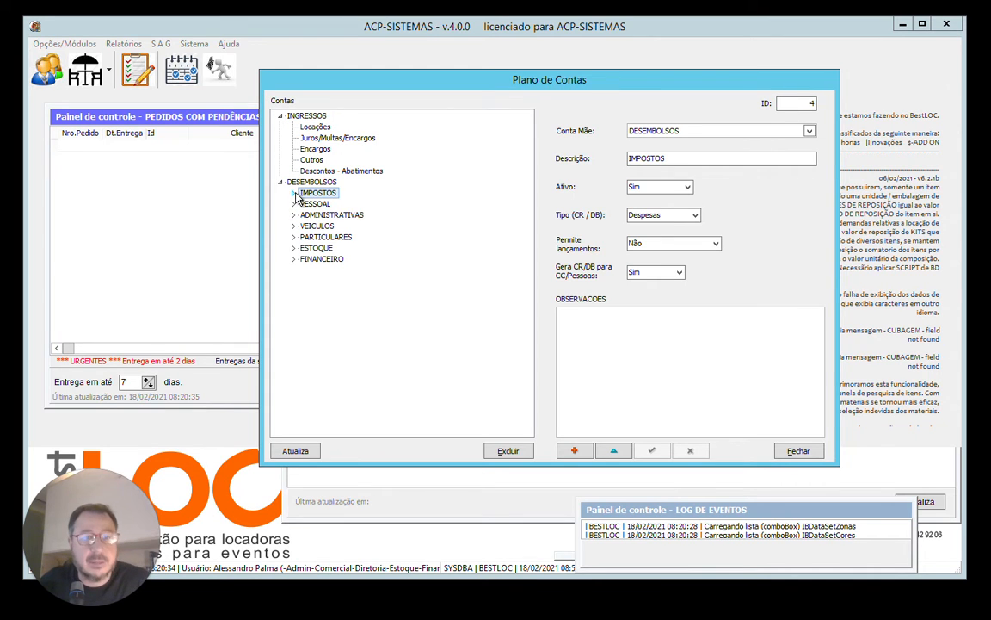
{"action": "left_click", "coordinate": [293, 194]}
{"action": "left_click", "coordinate": [322, 206]}
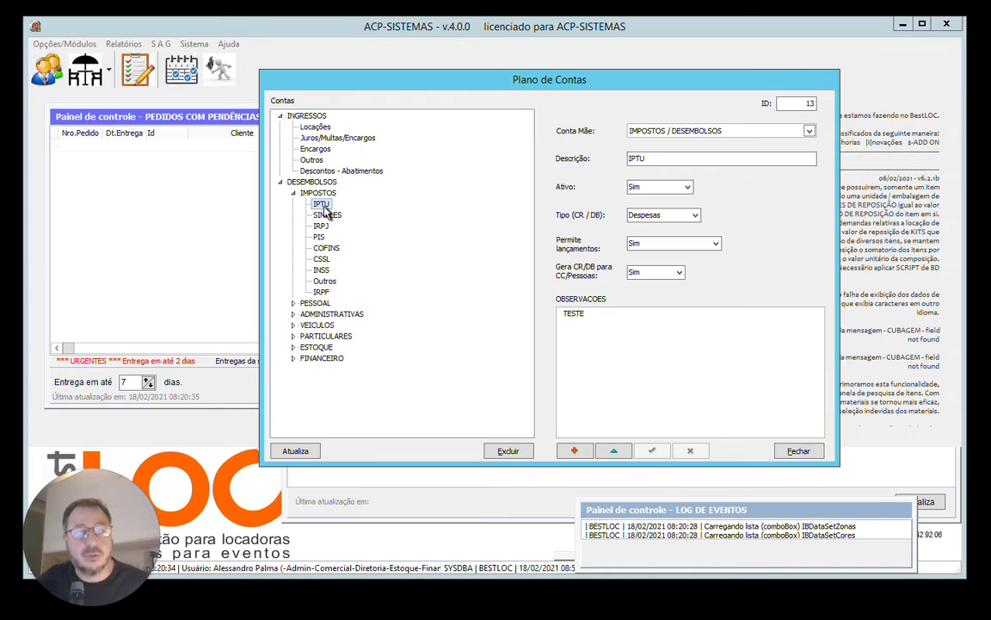
Compare the Permite lançamentos setting of the IMPOSTOS account with that of its IPTU sub-account.
{"action": "left_click", "coordinate": [324, 195]}
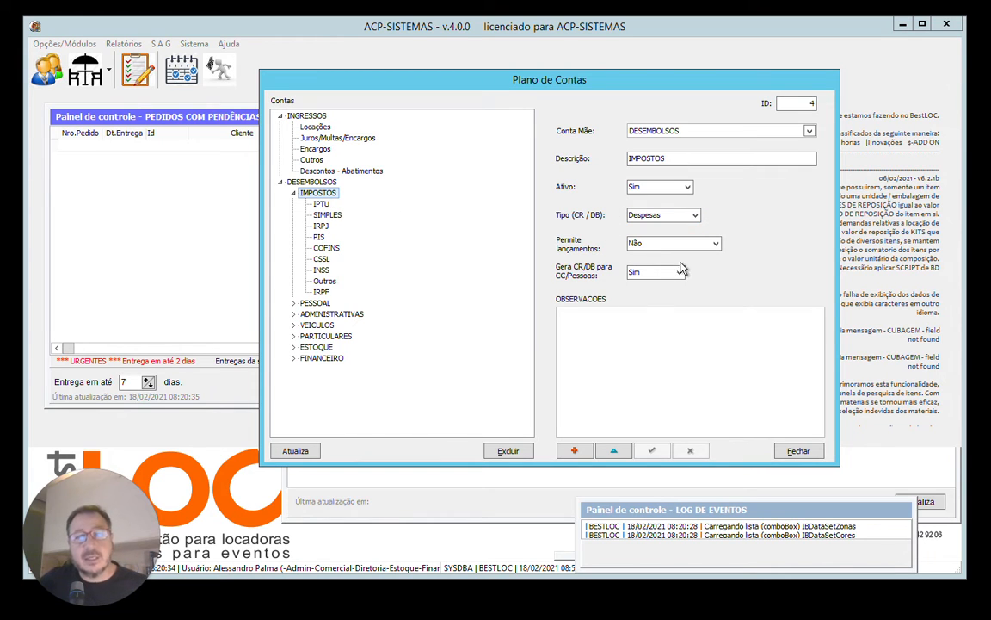
{"action": "left_click", "coordinate": [631, 243]}
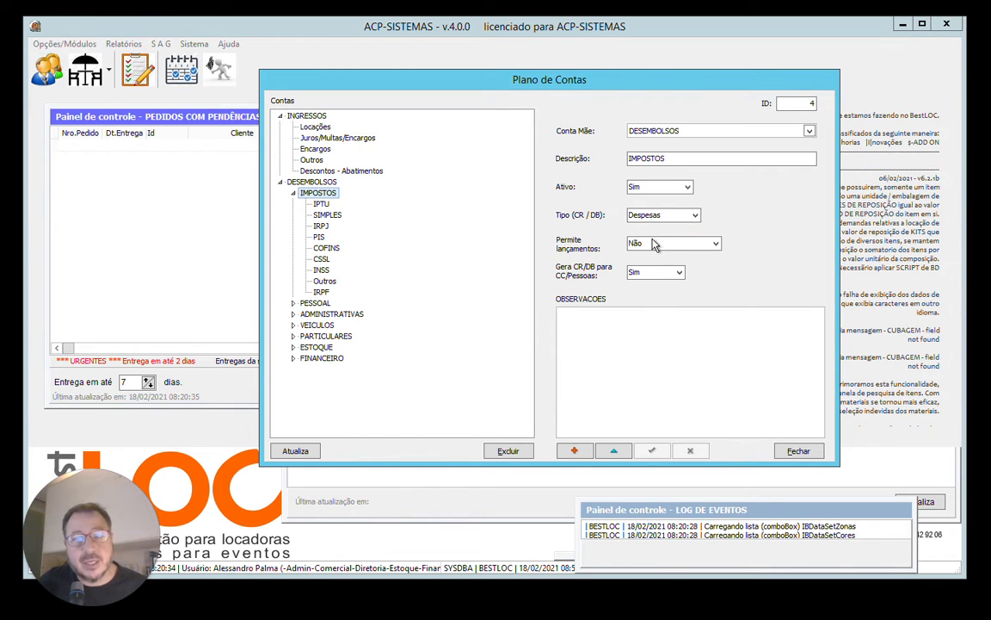
{"action": "key", "text": "ctrl"}
{"action": "key", "text": "ctrl"}
{"action": "key", "text": "ctrl"}
{"action": "key", "text": "ctrl"}
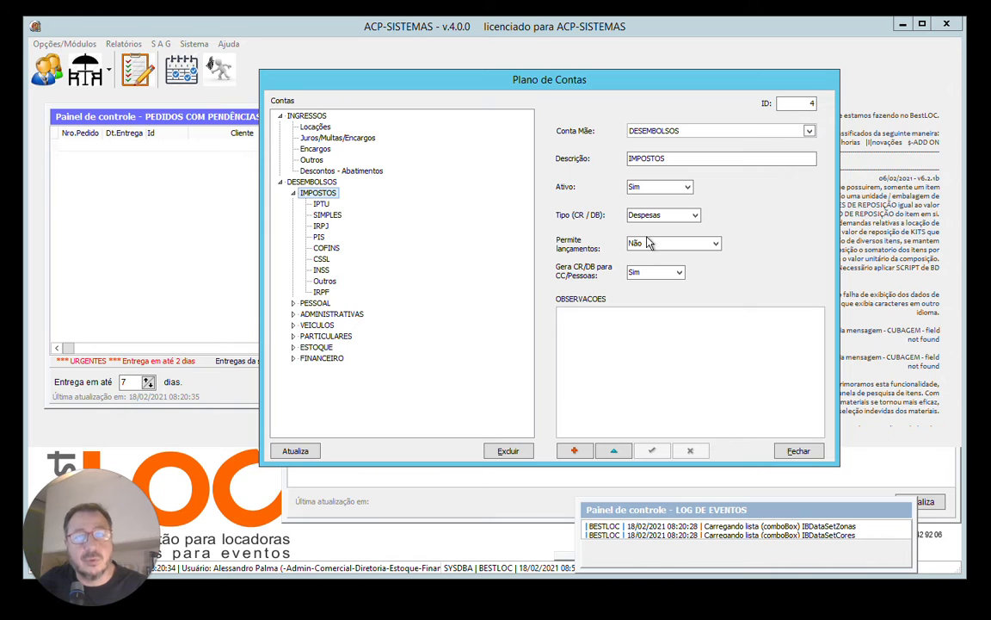
{"action": "left_click", "coordinate": [321, 204]}
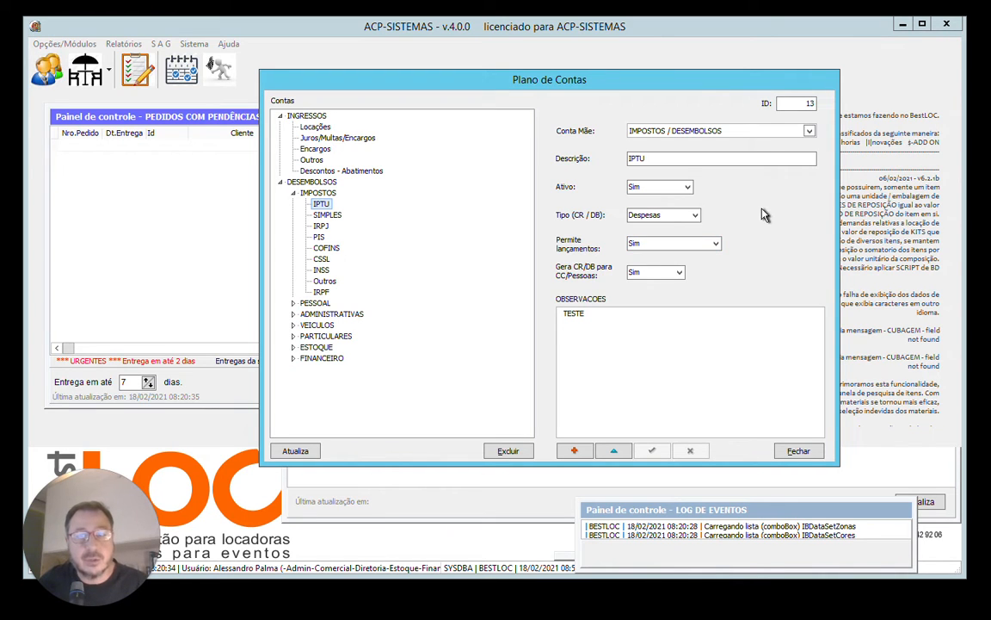
Collapse IMPOSTOS, examine the sub-accounts of PESSOAL and ADMINISTRATIVAS, and collapse both groups again.
{"action": "left_click", "coordinate": [293, 192]}
{"action": "left_click", "coordinate": [293, 204]}
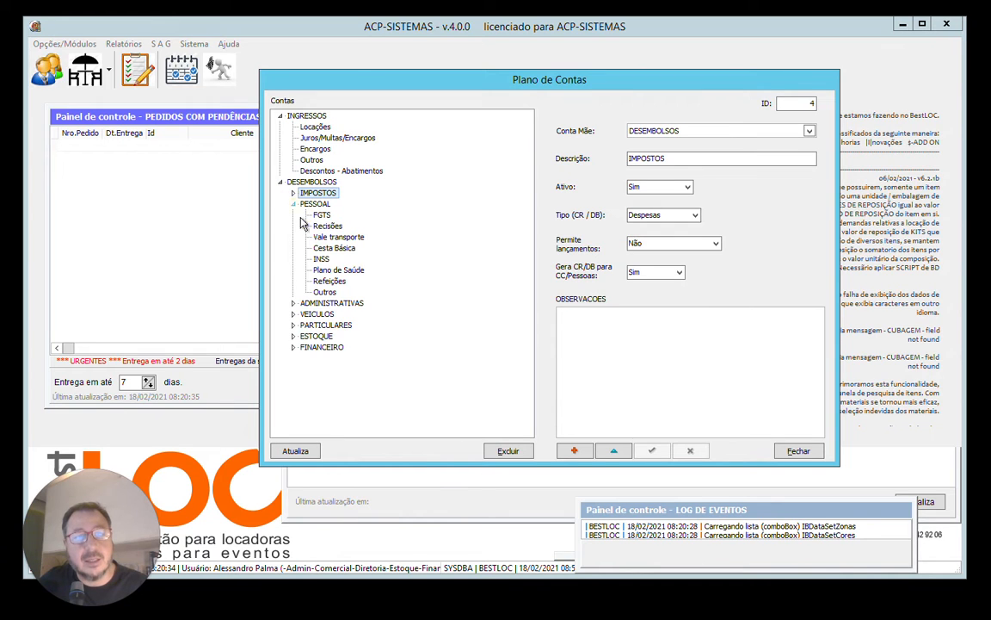
{"action": "left_click", "coordinate": [292, 204]}
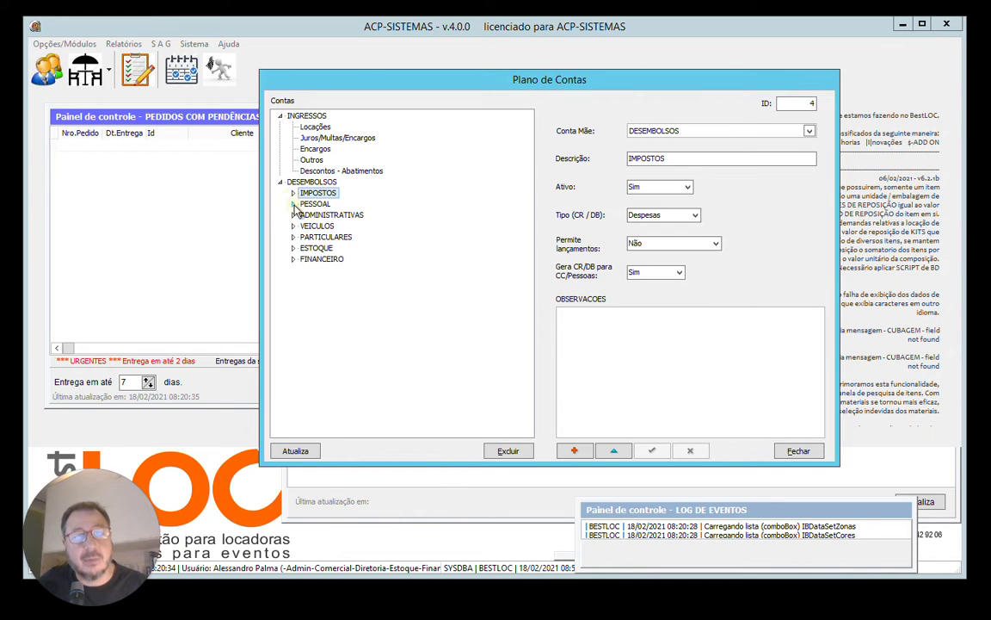
{"action": "left_click", "coordinate": [292, 204]}
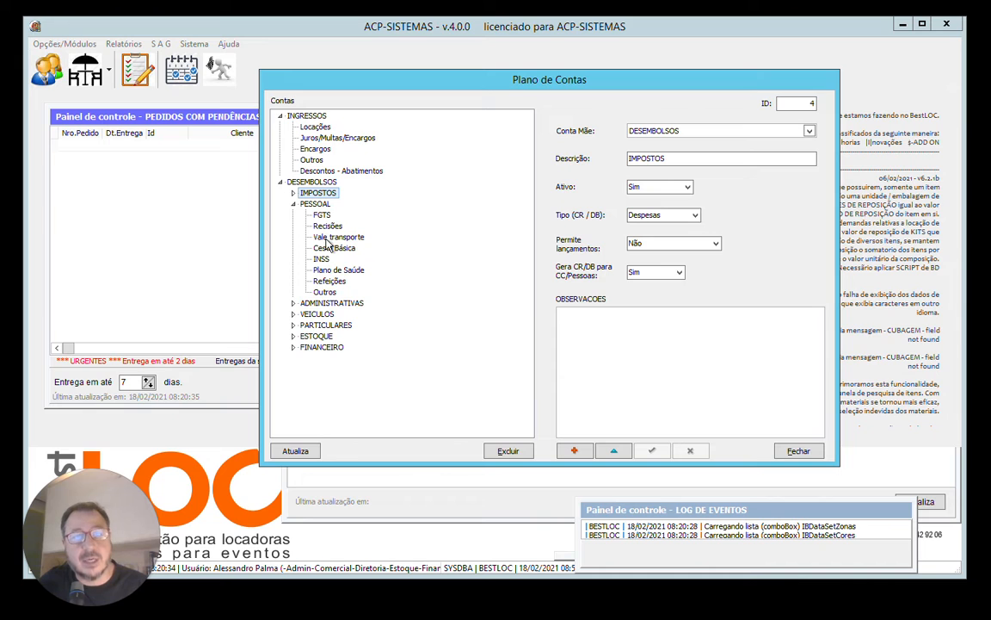
{"action": "left_click", "coordinate": [293, 303]}
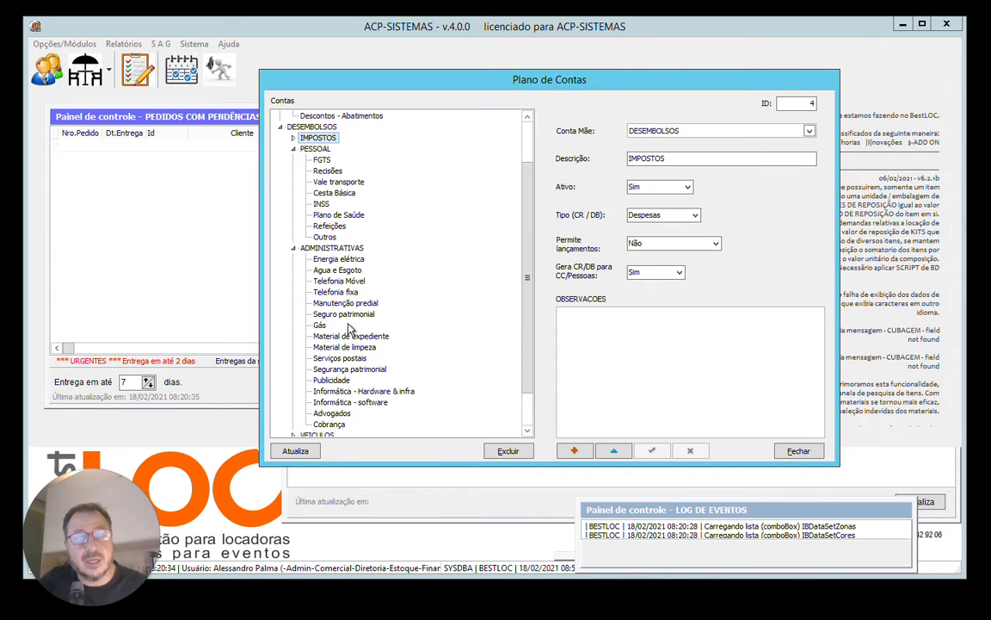
{"action": "left_click_drag", "start_coordinate": [527, 298], "coordinate": [472, 193]}
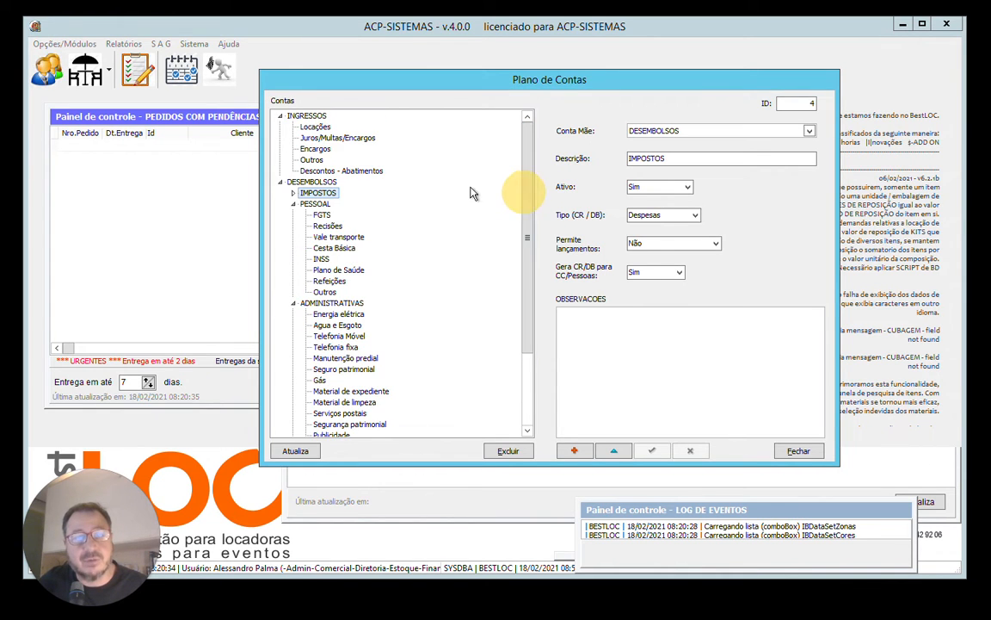
{"action": "left_click", "coordinate": [293, 204]}
{"action": "left_click", "coordinate": [293, 214]}
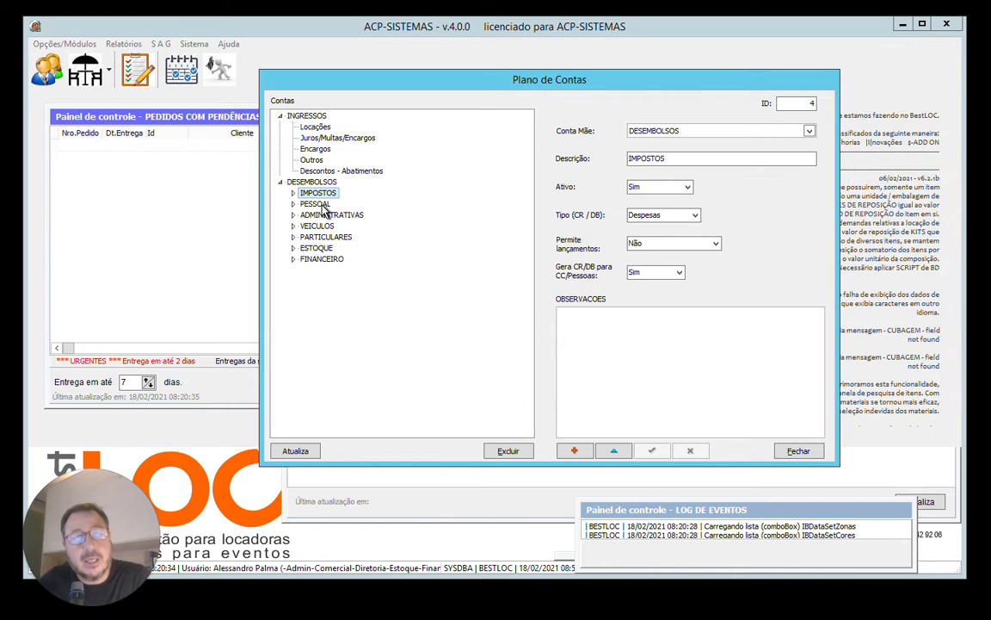
Expand IMPOSTOS and view the details of its IPTU and IRPF sub-accounts.
{"action": "left_click", "coordinate": [292, 193]}
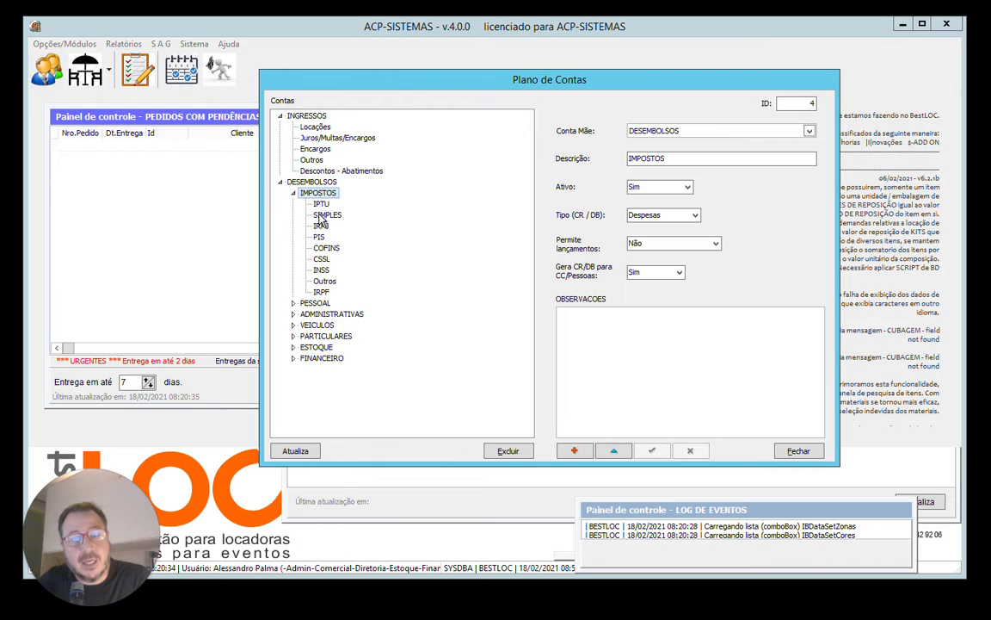
{"action": "left_click", "coordinate": [321, 204]}
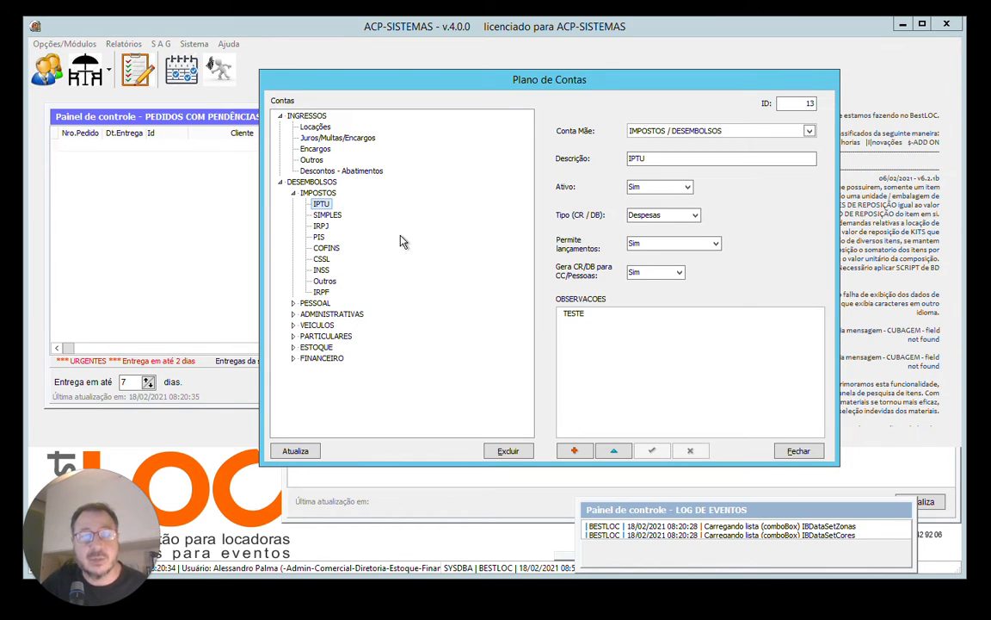
{"action": "left_click", "coordinate": [323, 292]}
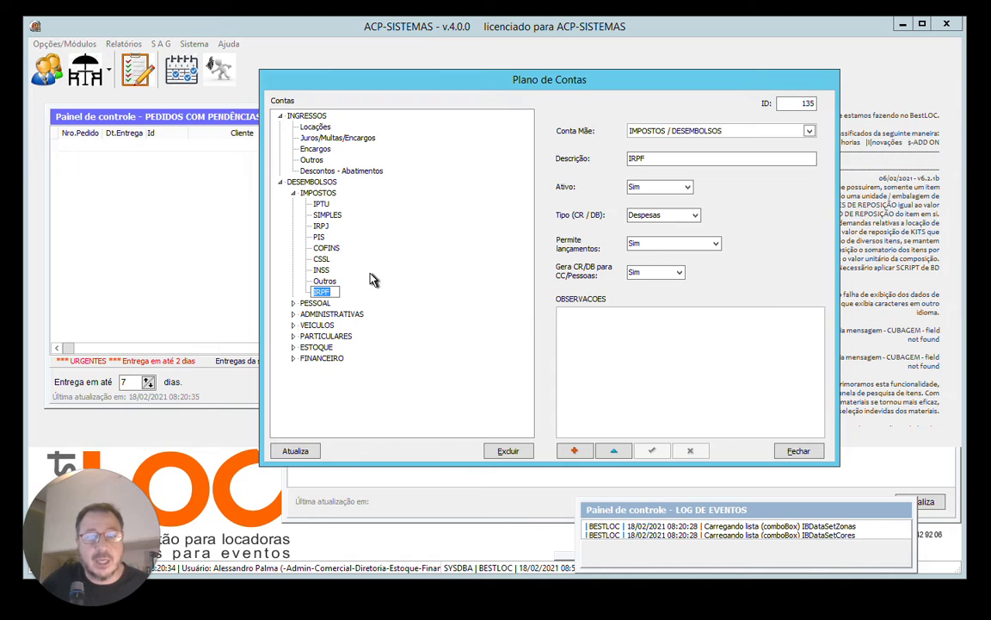
{"action": "key", "text": "Tab"}
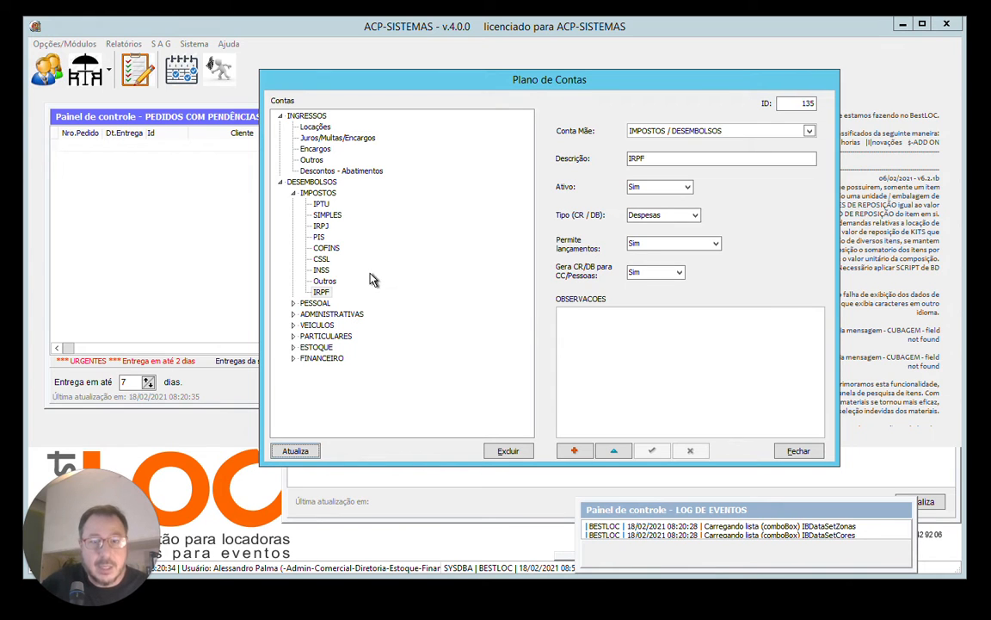
Rename the IRPF sub-account under IMPOSTOS to "Contribuicao social" directly in the account tree.
{"action": "left_click", "coordinate": [322, 293]}
{"action": "left_click", "coordinate": [322, 293]}
{"action": "left_click", "coordinate": [322, 292]}
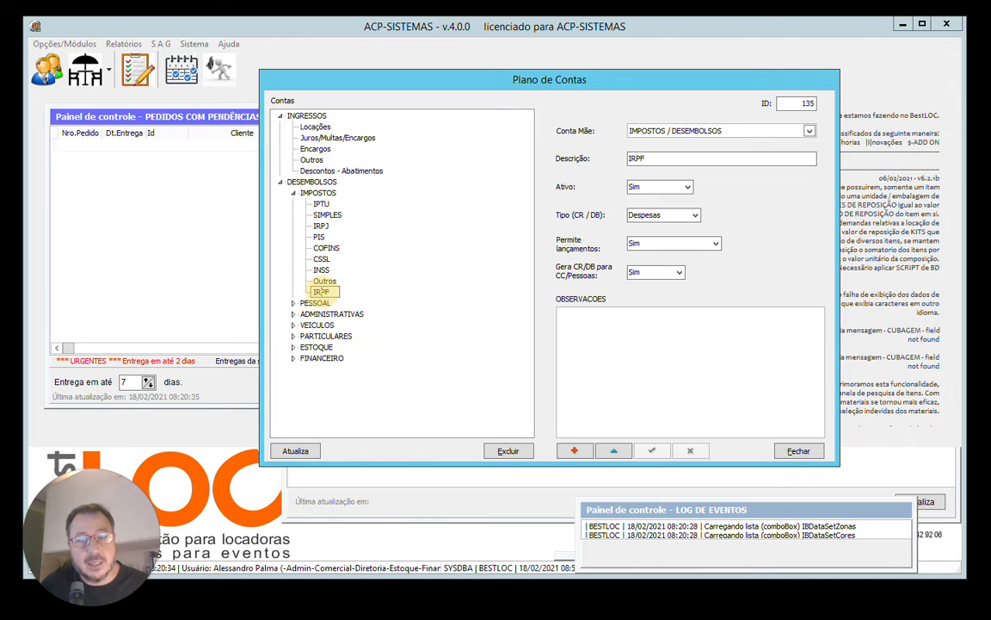
{"action": "left_click_drag", "start_coordinate": [331, 293], "coordinate": [292, 284]}
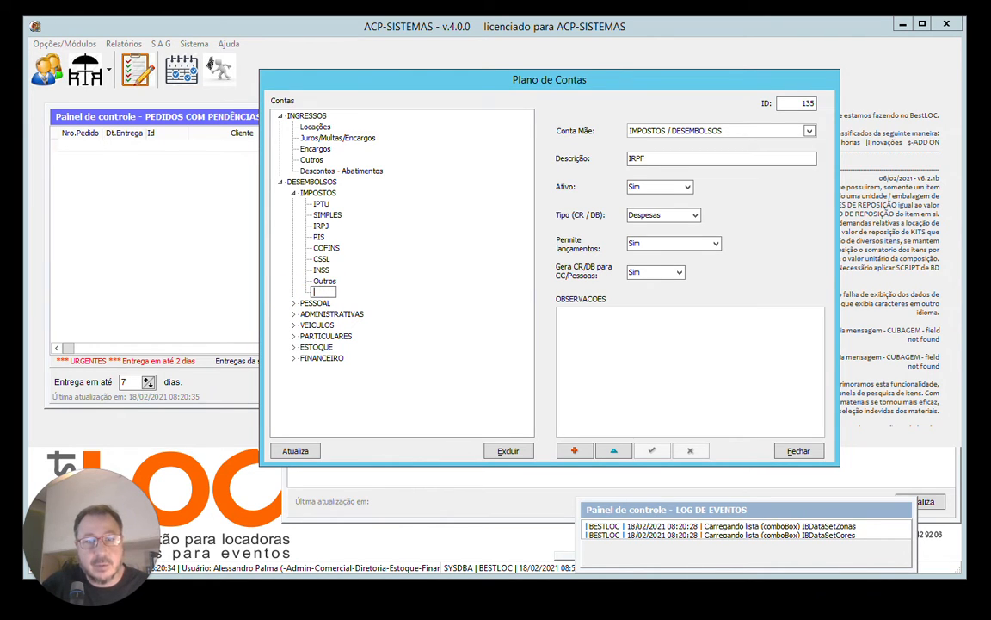
{"action": "type", "text": "CONTI"}
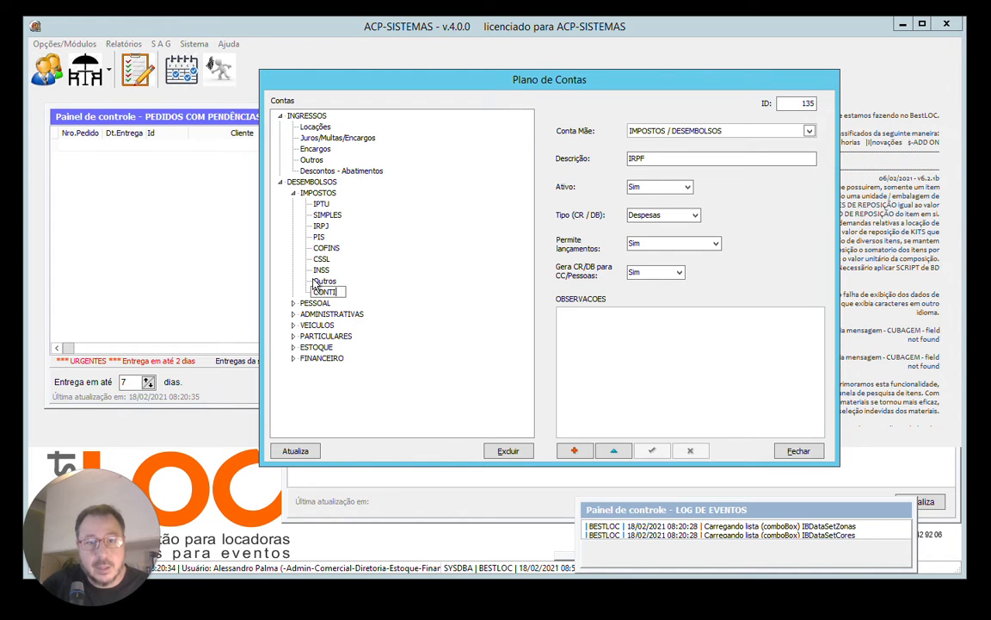
{"action": "type", "text": "ontri"}
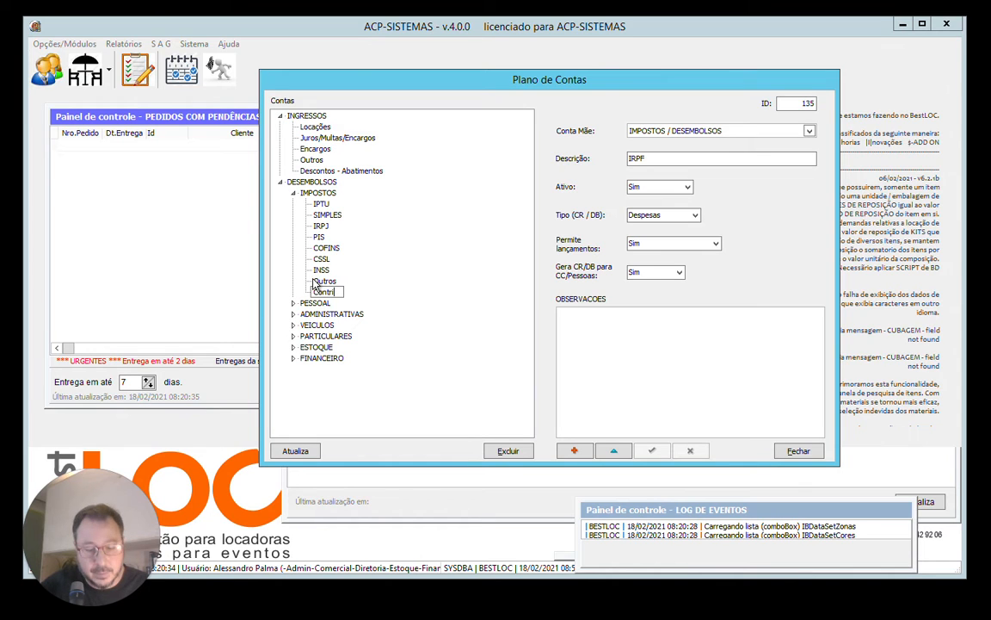
{"action": "type", "text": "buicao social"}
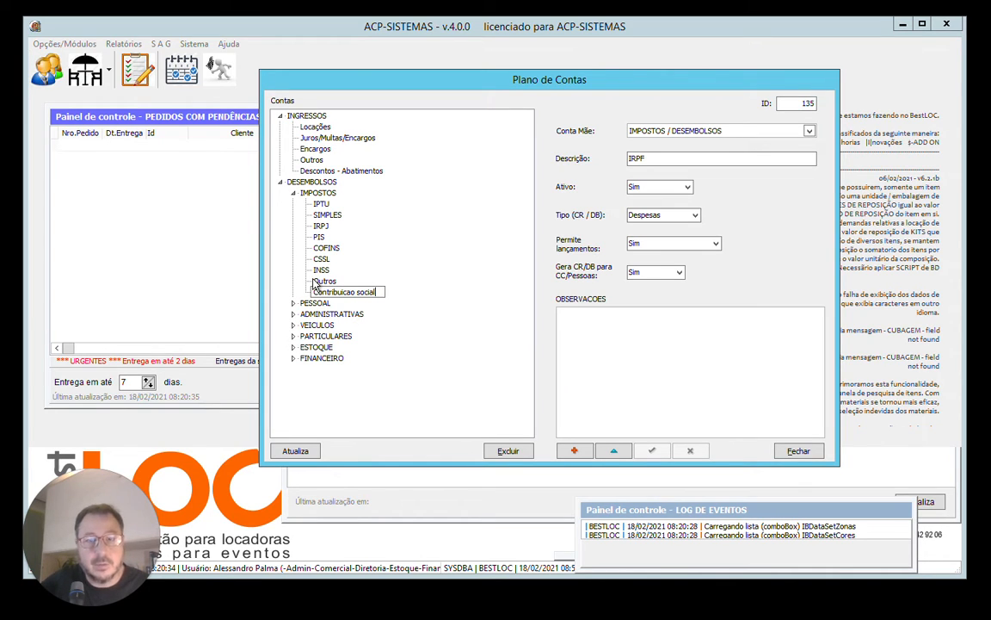
{"action": "key", "text": "Return"}
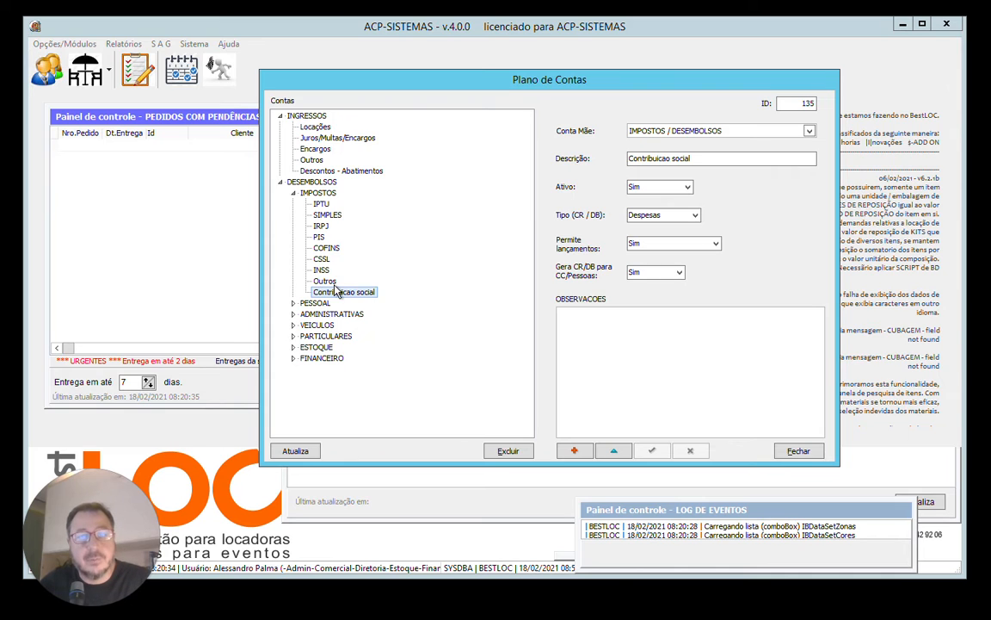
Rename the "Contribuicao social" sub-account under IMPOSTOS to "IR" directly in the account tree.
{"action": "left_click", "coordinate": [318, 282]}
{"action": "left_click", "coordinate": [334, 293]}
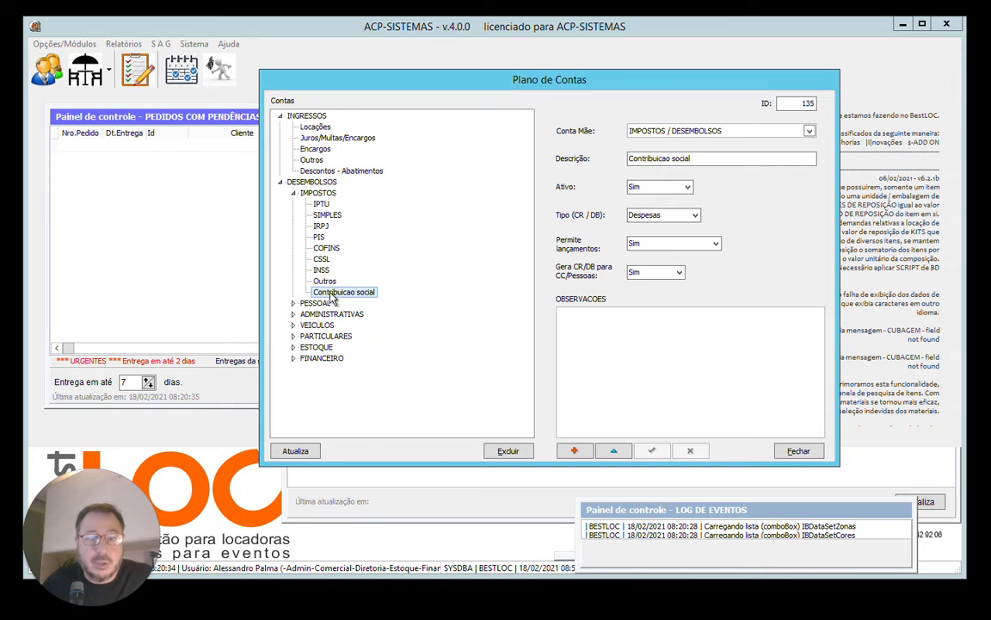
{"action": "left_click", "coordinate": [332, 293]}
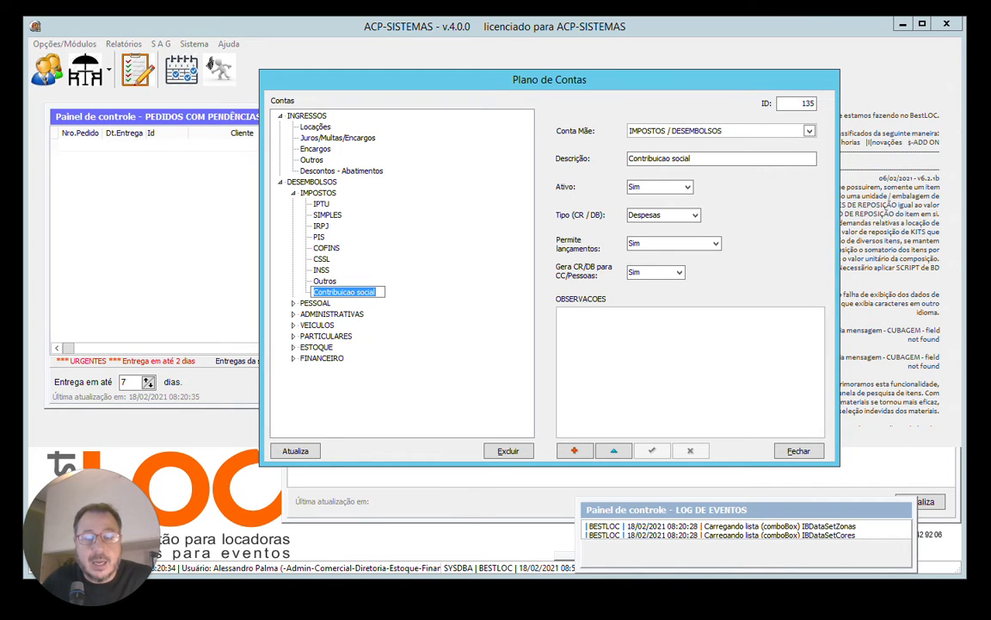
{"action": "type", "text": "I"}
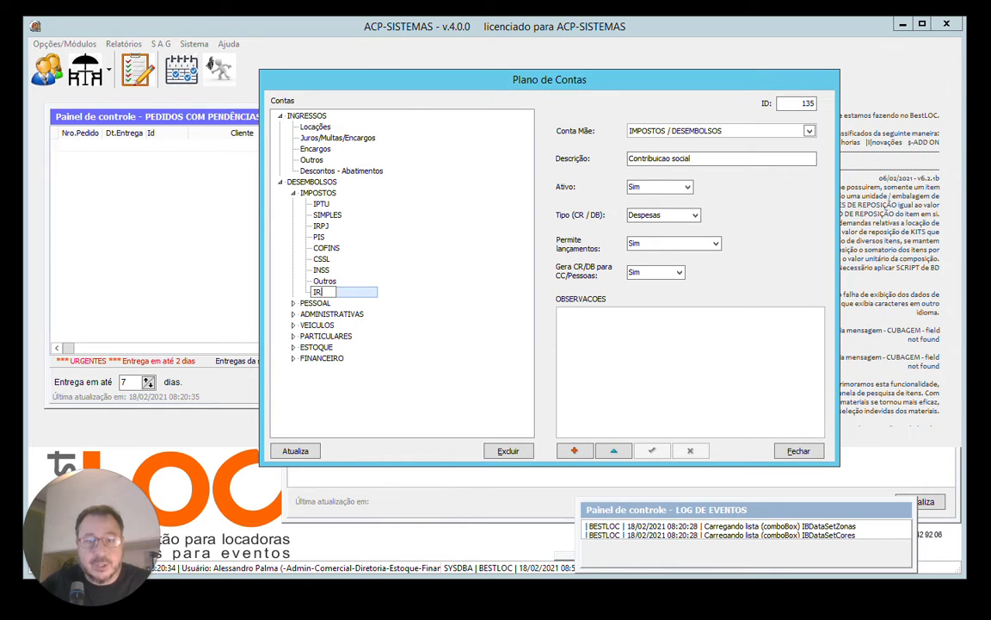
{"action": "type", "text": "R"}
{"action": "key", "text": "Return"}
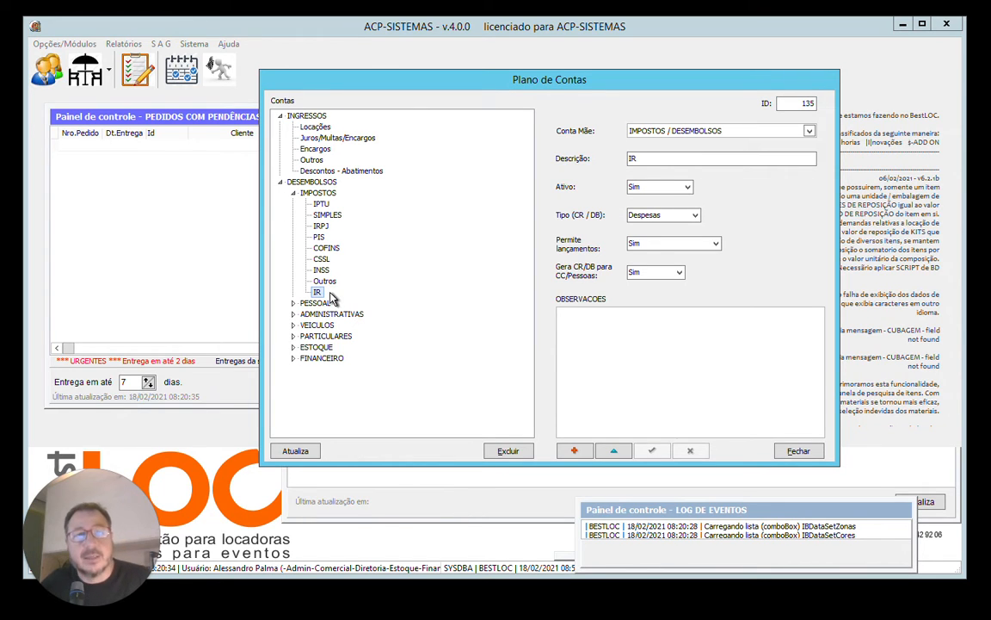
Deactivate the IR sub-account under IMPOSTOS by setting its Ativo option to Não.
{"action": "left_click", "coordinate": [324, 247]}
{"action": "left_click", "coordinate": [325, 215]}
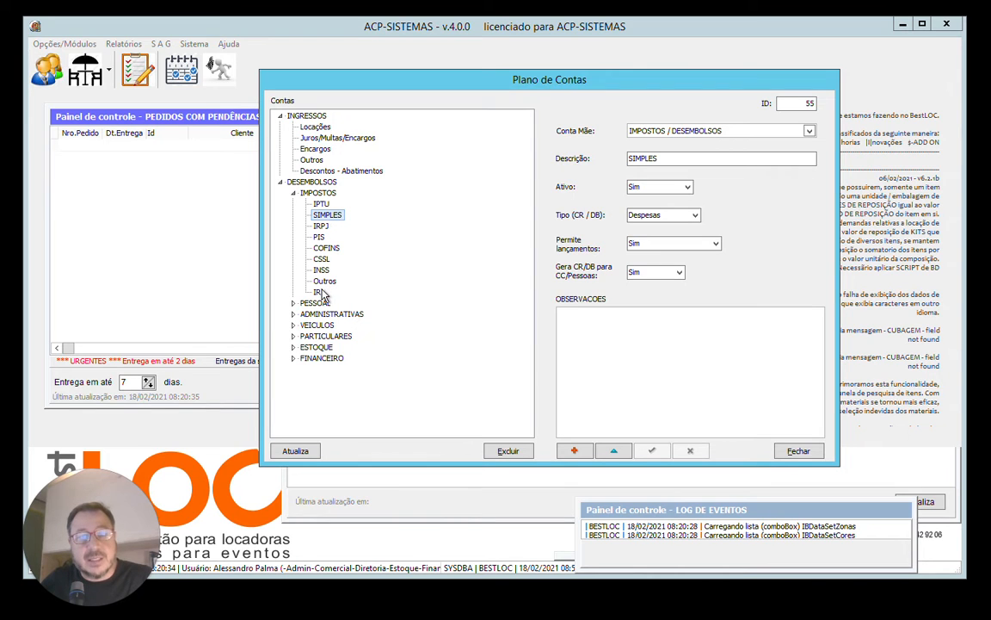
{"action": "left_click", "coordinate": [318, 292]}
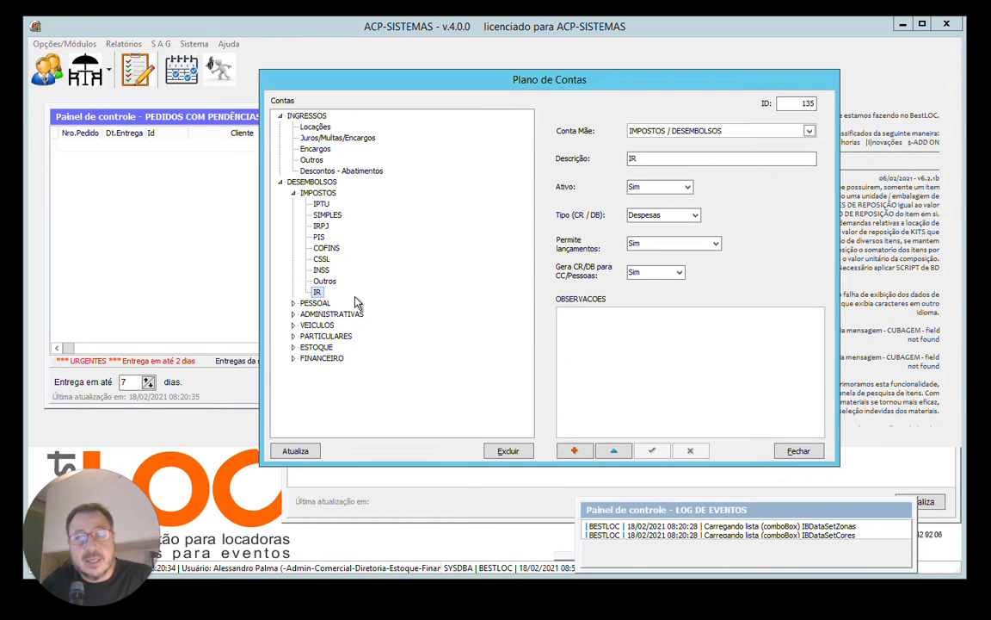
{"action": "left_click", "coordinate": [687, 187]}
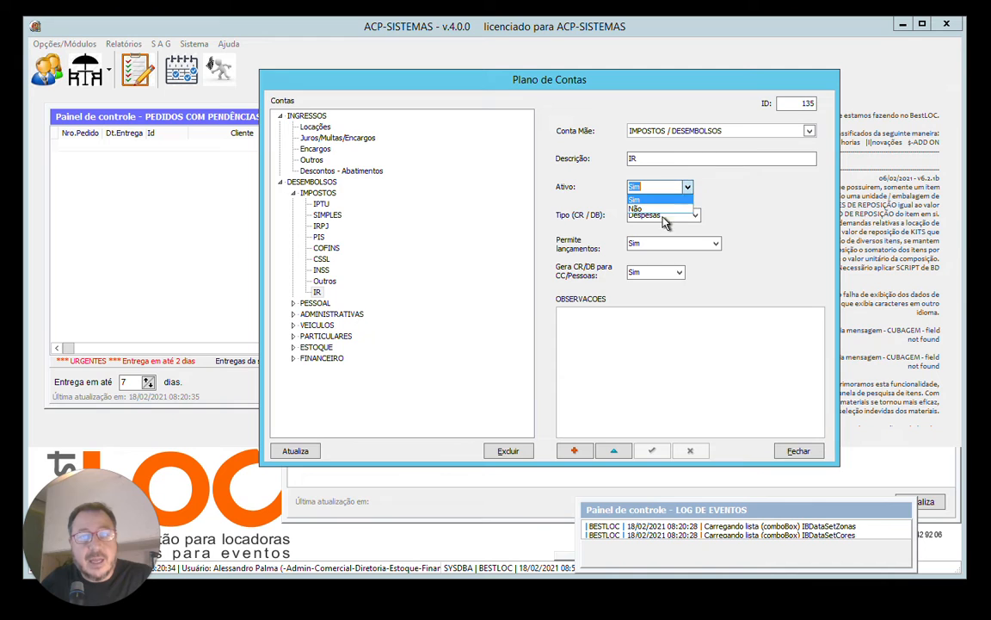
{"action": "left_click", "coordinate": [667, 209]}
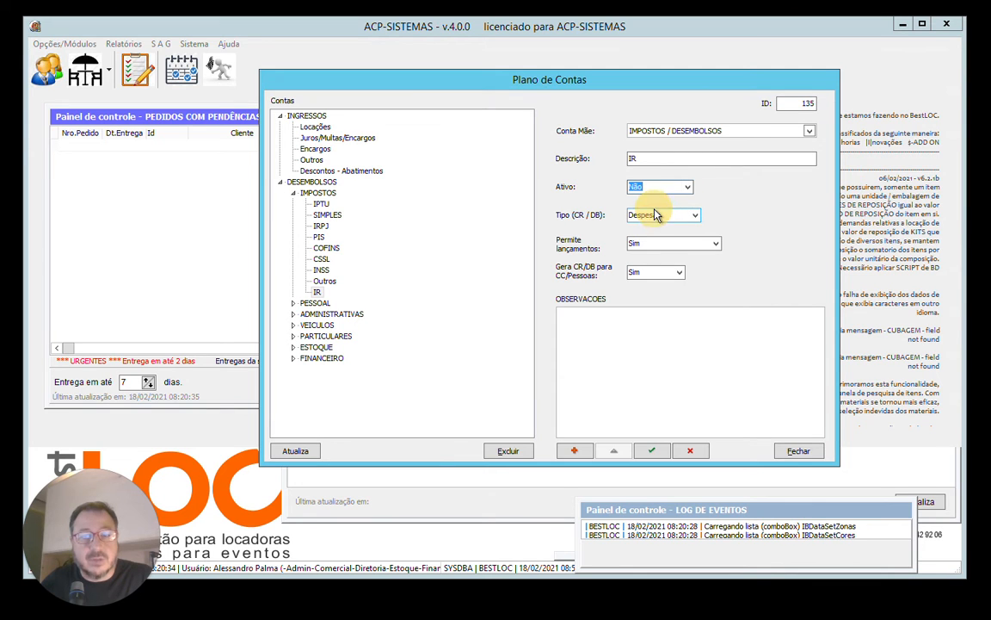
{"action": "left_click", "coordinate": [327, 250]}
{"action": "left_click", "coordinate": [325, 282]}
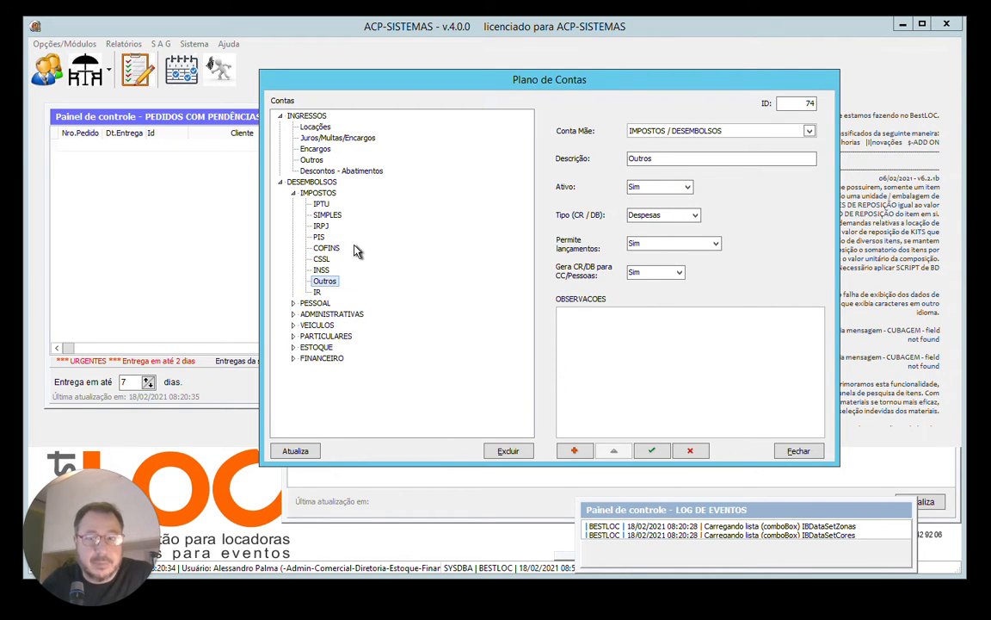
Expand PESSOAL and set the Ativo option of its Plano de Saúde sub-account to Não.
{"action": "left_click", "coordinate": [293, 303]}
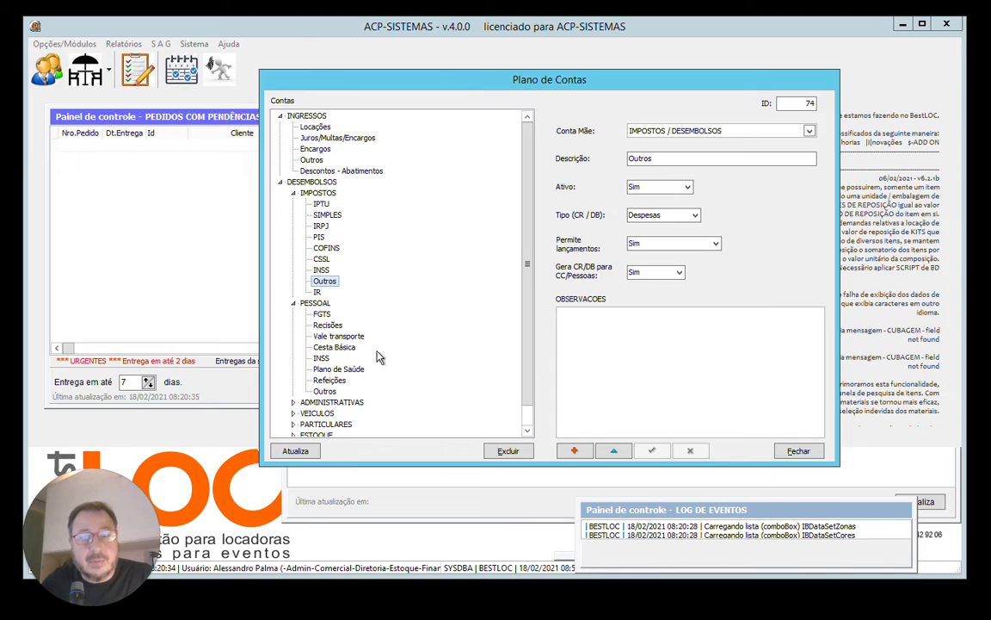
{"action": "left_click", "coordinate": [345, 371]}
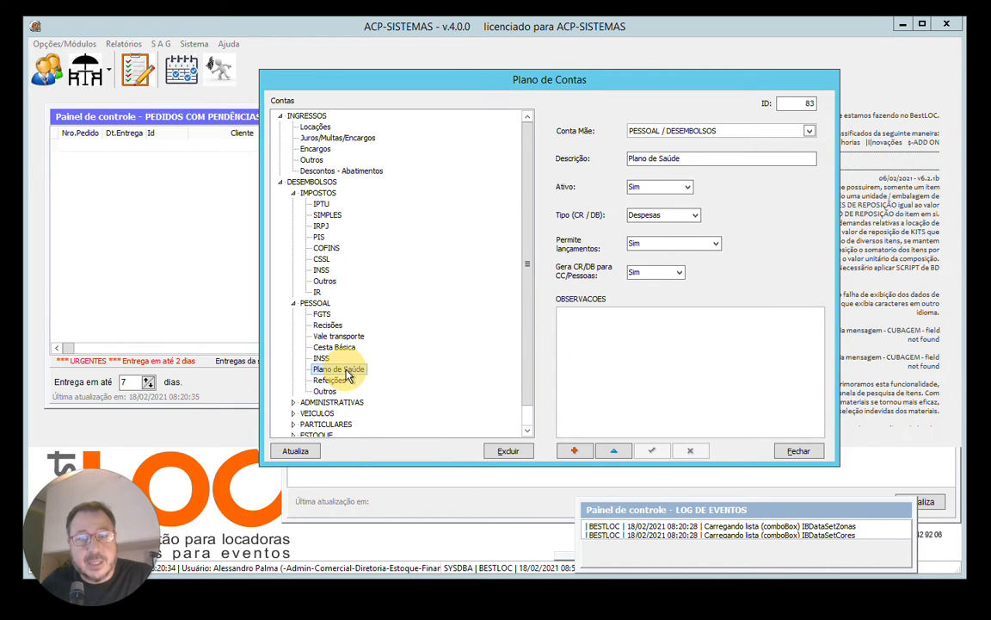
{"action": "left_click", "coordinate": [687, 187]}
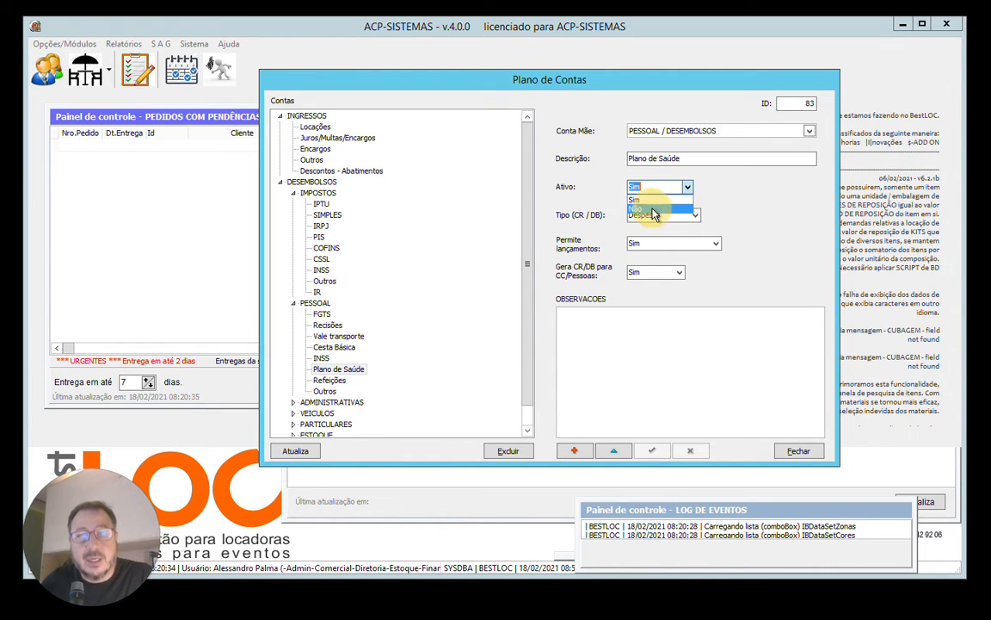
{"action": "left_click", "coordinate": [381, 256]}
{"action": "left_click", "coordinate": [323, 258]}
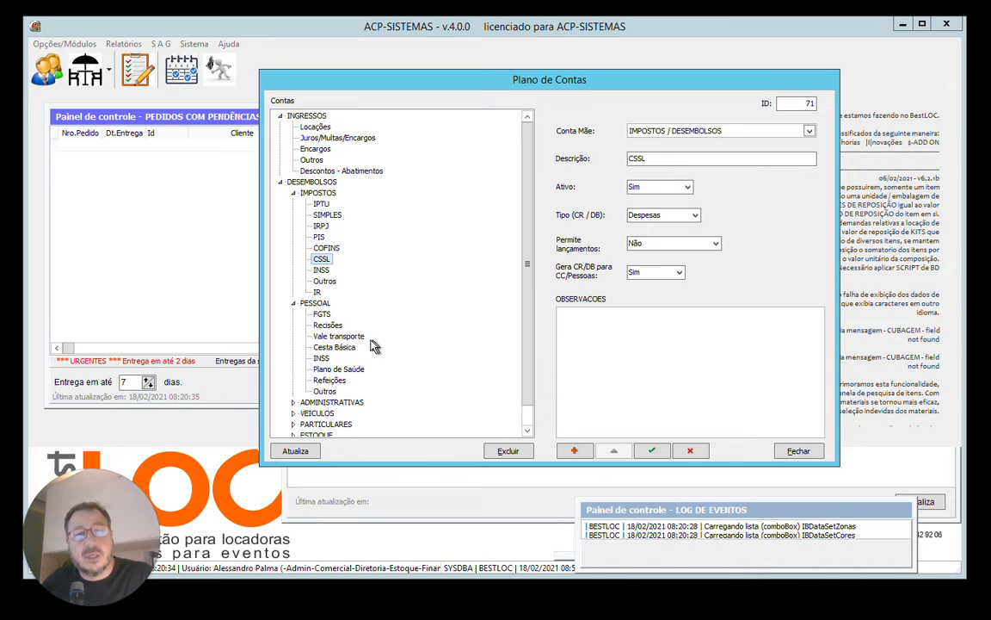
{"action": "left_click", "coordinate": [340, 336]}
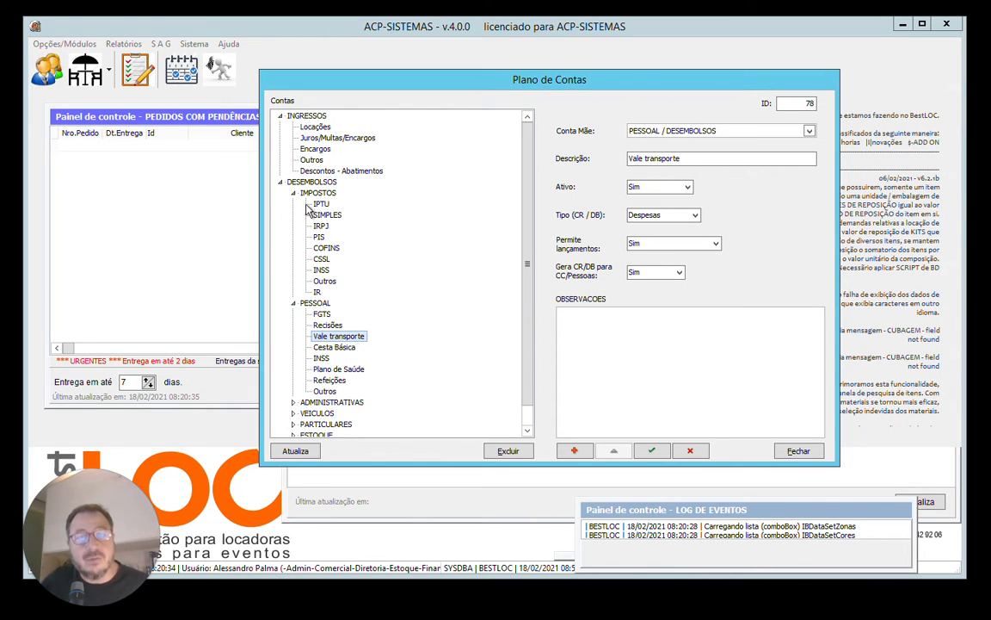
Collapse IMPOSTOS and examine the sub-accounts of FINANCEIRO, VEICULOS, PESSOAL and ADMINISTRATIVAS, including the details of Vale transporte.
{"action": "left_click", "coordinate": [292, 192]}
{"action": "left_click", "coordinate": [293, 204]}
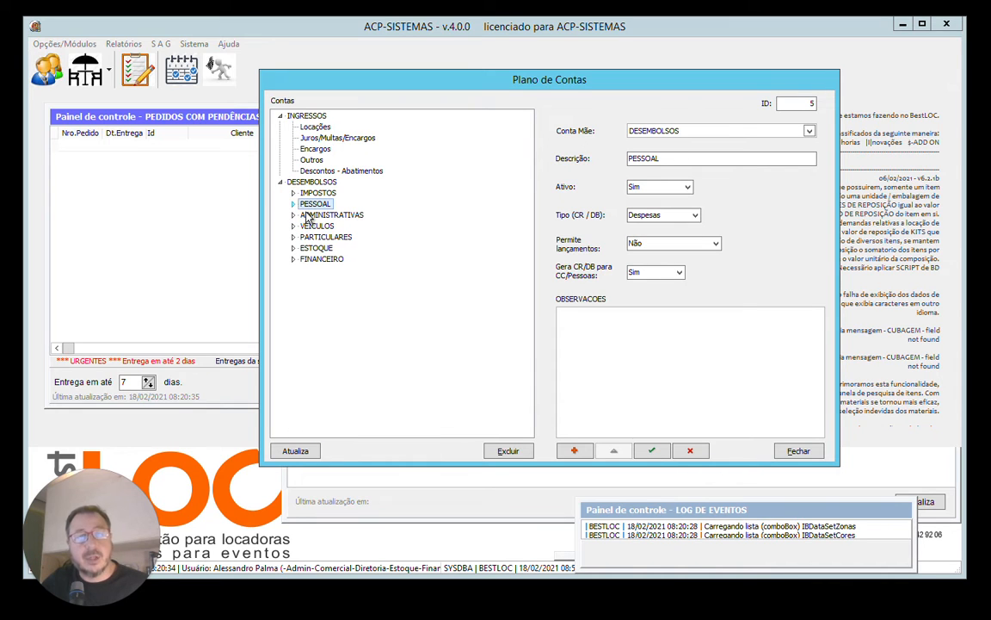
{"action": "left_click", "coordinate": [293, 260]}
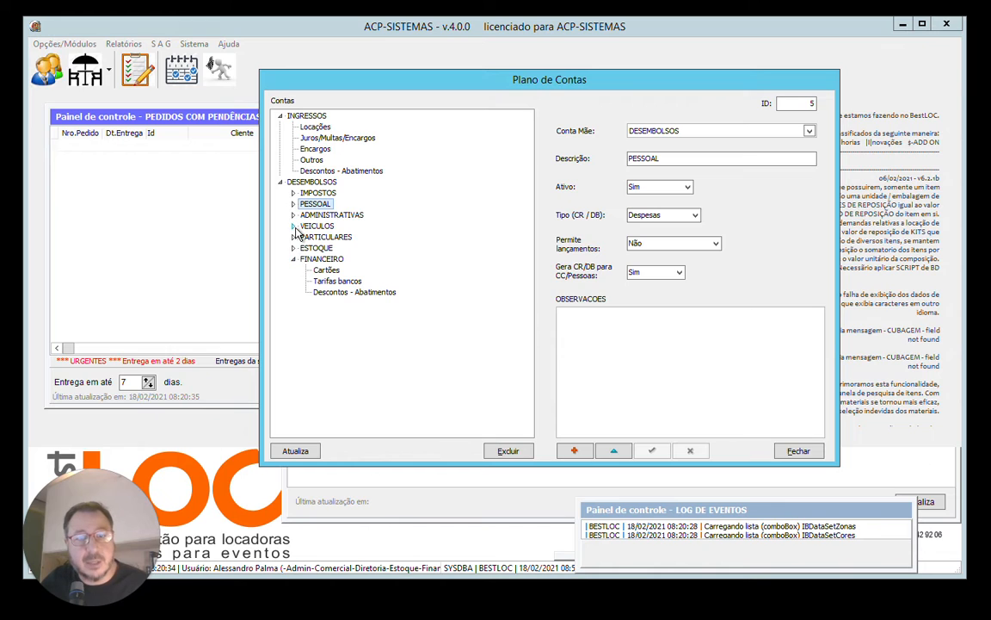
{"action": "left_click", "coordinate": [293, 226]}
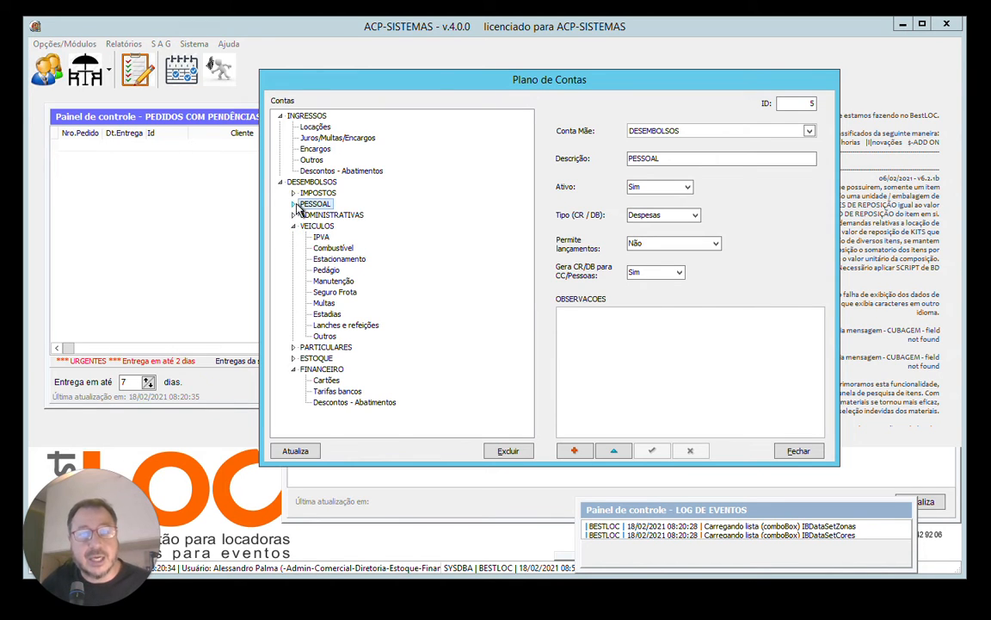
{"action": "left_click", "coordinate": [294, 204]}
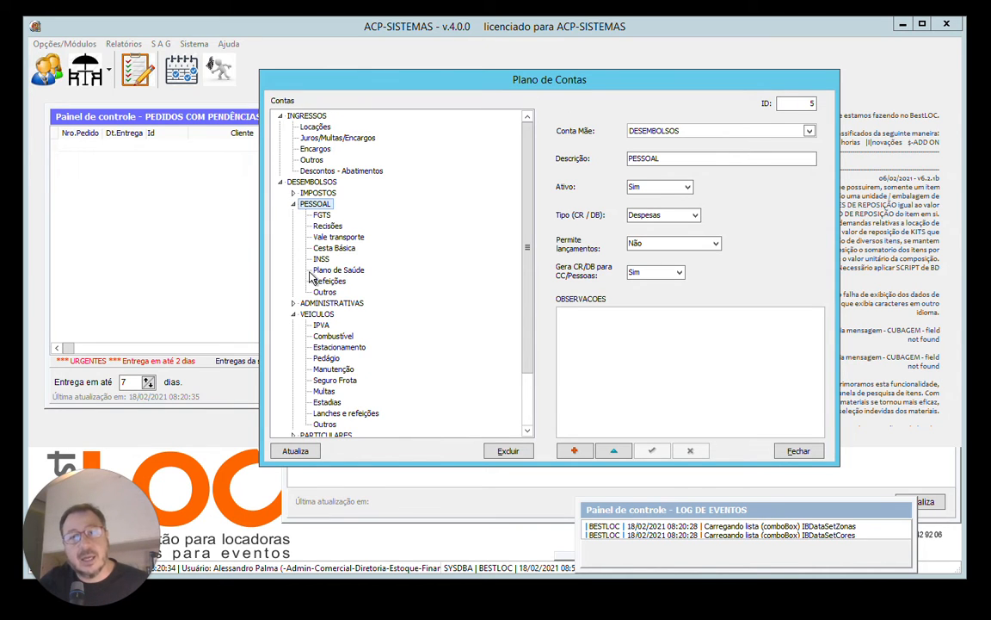
{"action": "left_click", "coordinate": [294, 302]}
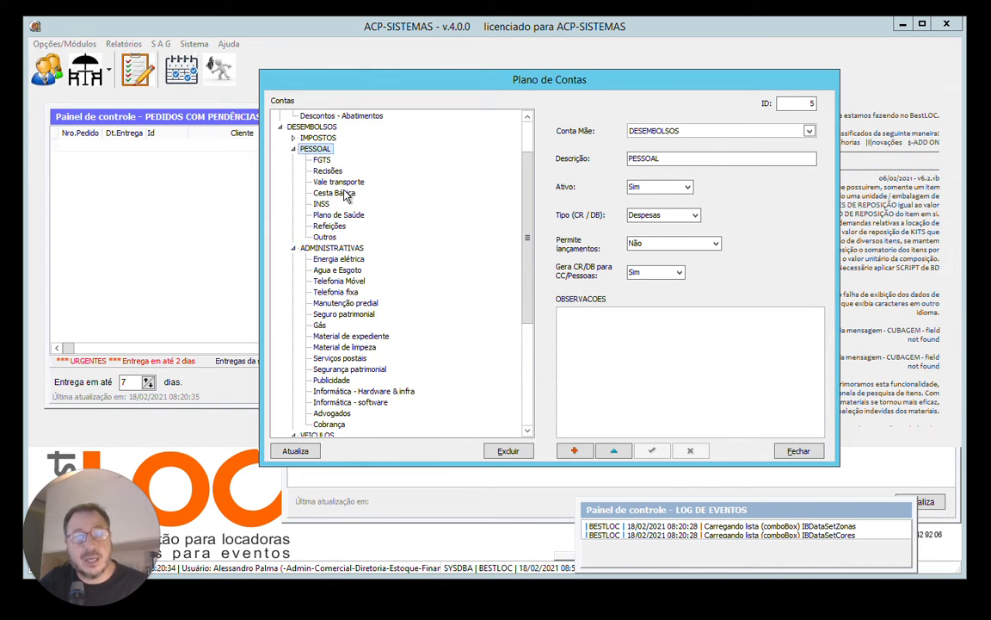
{"action": "left_click", "coordinate": [317, 180]}
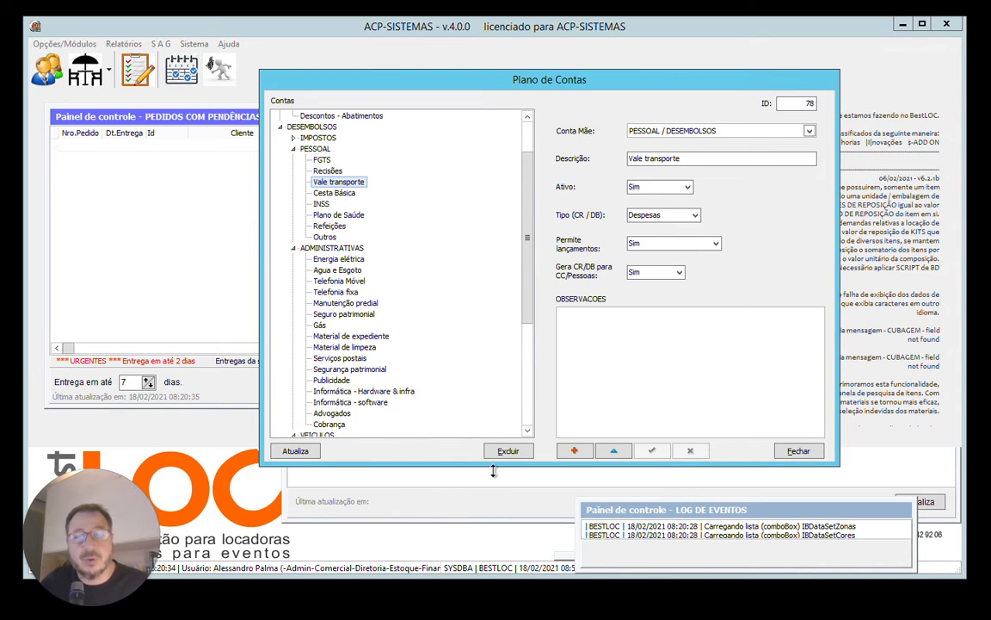
Try to delete the Gás sub-account under ADMINISTRATIVAS.
{"action": "left_click", "coordinate": [319, 326]}
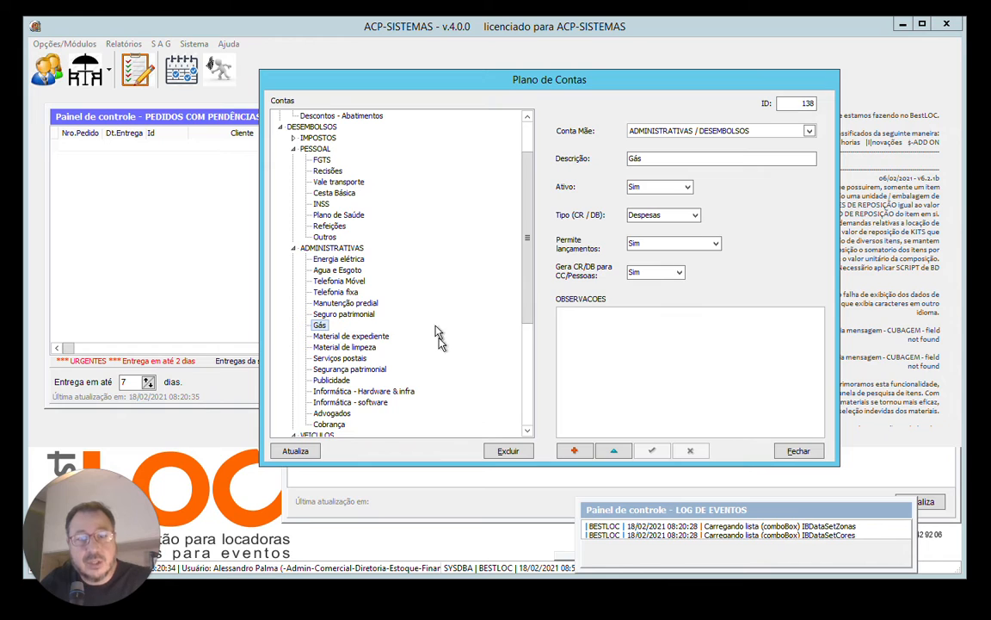
{"action": "left_click", "coordinate": [508, 453]}
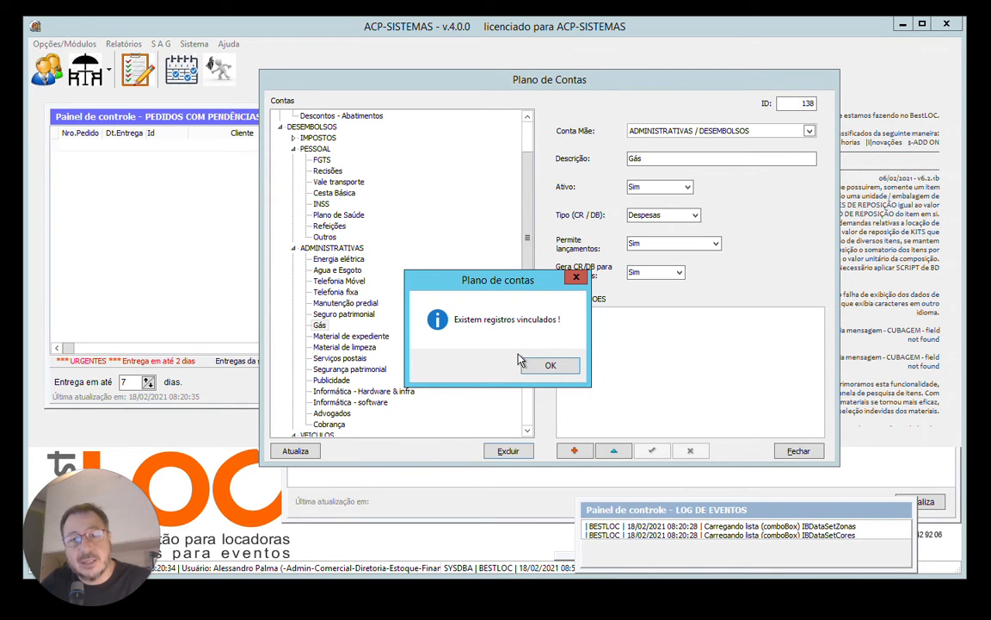
{"action": "left_click", "coordinate": [554, 368]}
Delete the Seguro patrimonial sub-account under ADMINISTRATIVAS and select Material de limpeza.
{"action": "left_click", "coordinate": [335, 315]}
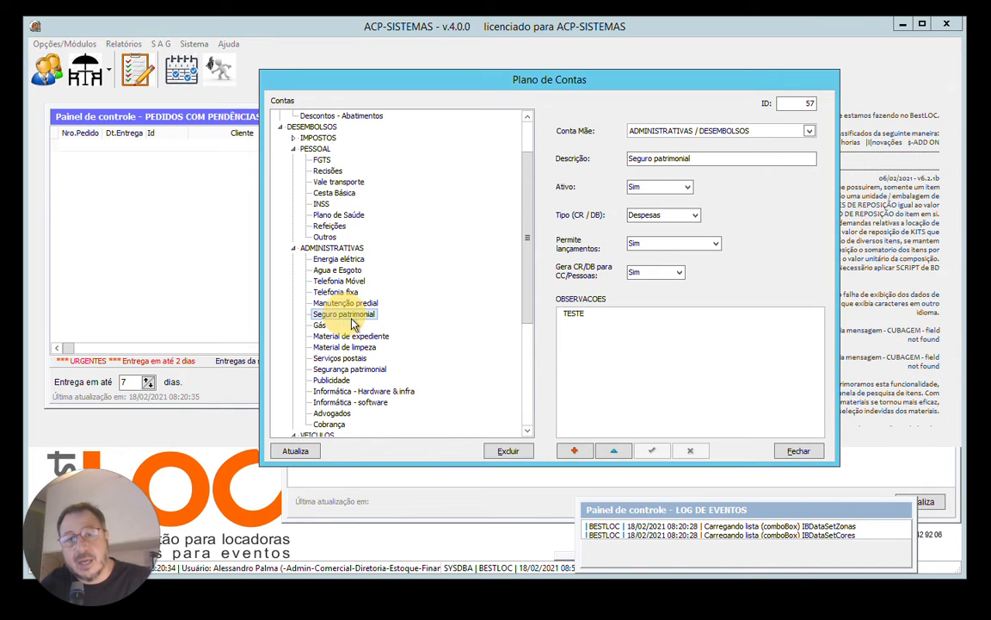
{"action": "left_click", "coordinate": [516, 452]}
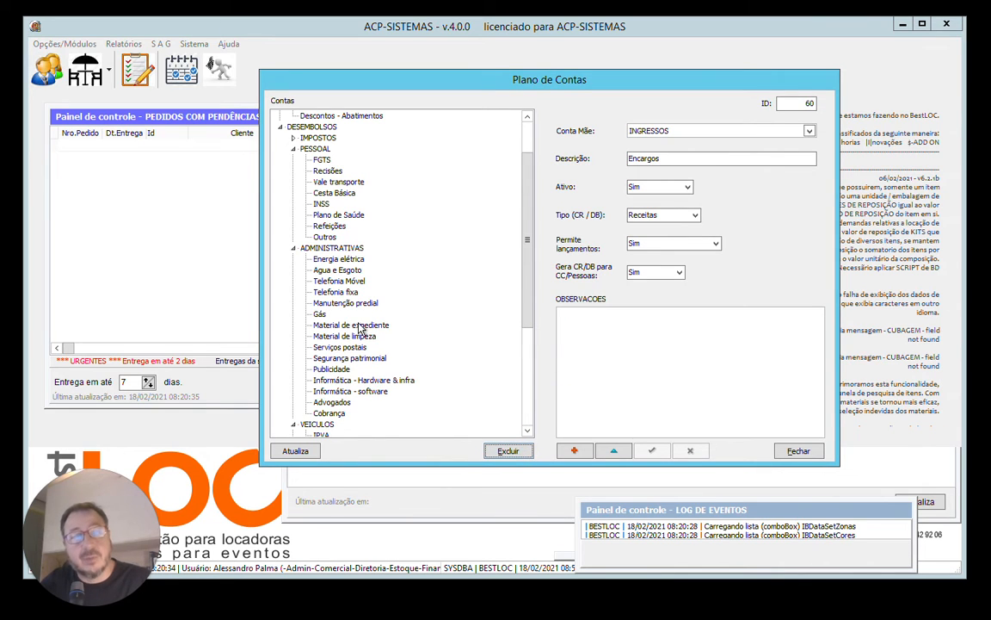
{"action": "left_click", "coordinate": [344, 338]}
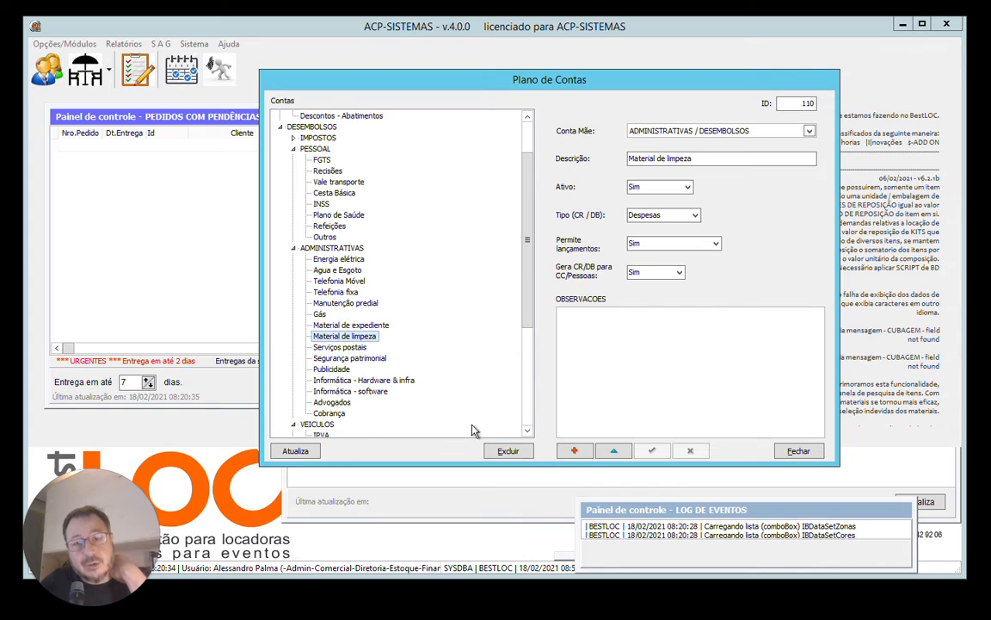
Delete the Material de limpeza sub-account under ADMINISTRATIVAS and select Telefonia fixa.
{"action": "left_click", "coordinate": [508, 451]}
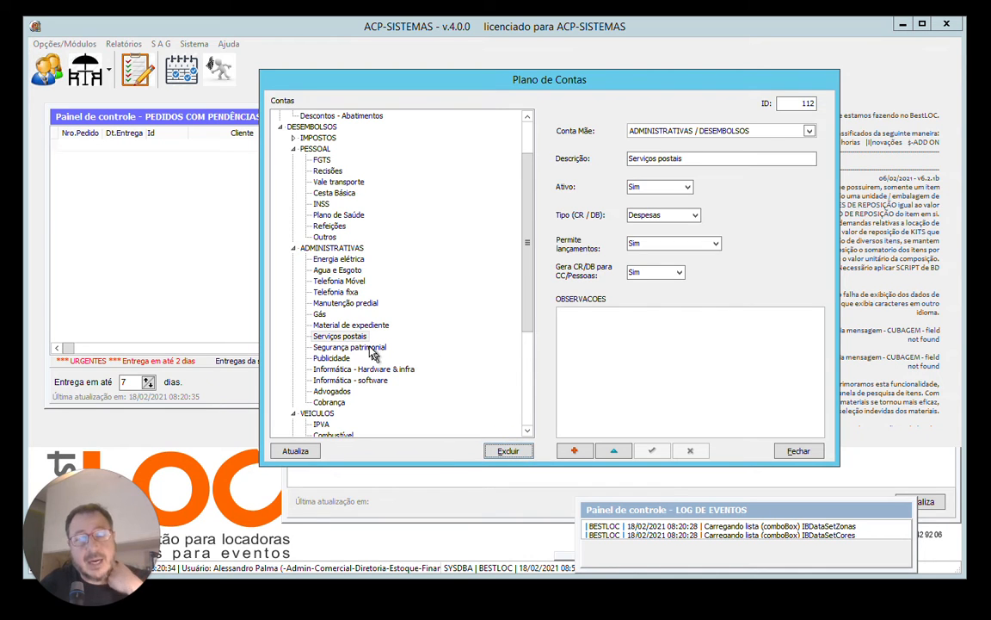
{"action": "left_click", "coordinate": [336, 280]}
{"action": "left_click", "coordinate": [348, 325]}
{"action": "left_click", "coordinate": [342, 359]}
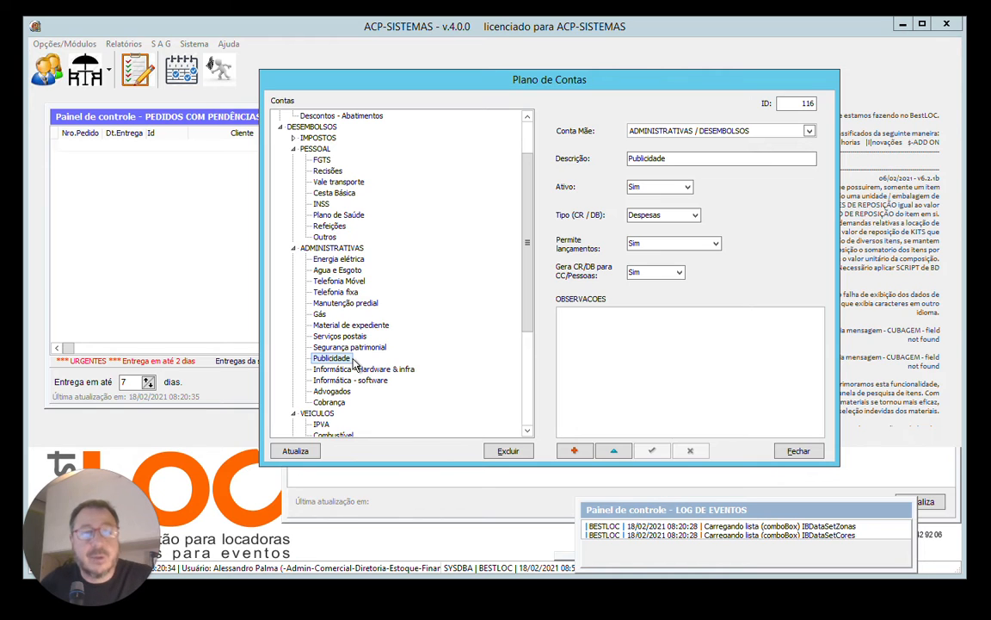
{"action": "left_click", "coordinate": [335, 292]}
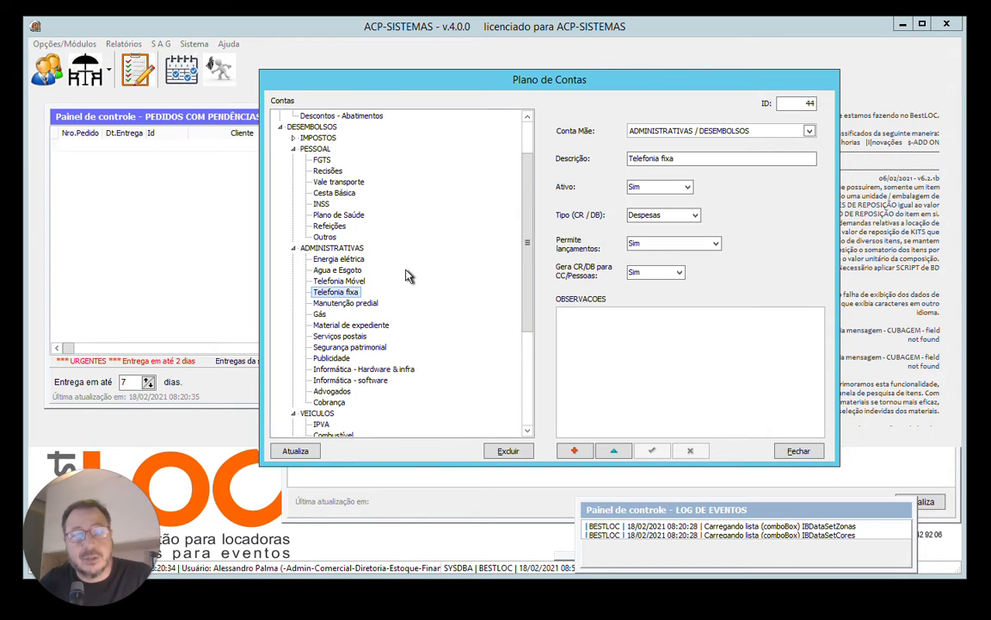
Refresh the account tree and collapse the IMPOSTOS, PESSOAL, ADMINISTRATIVAS and VEICULOS groups.
{"action": "left_click", "coordinate": [295, 451]}
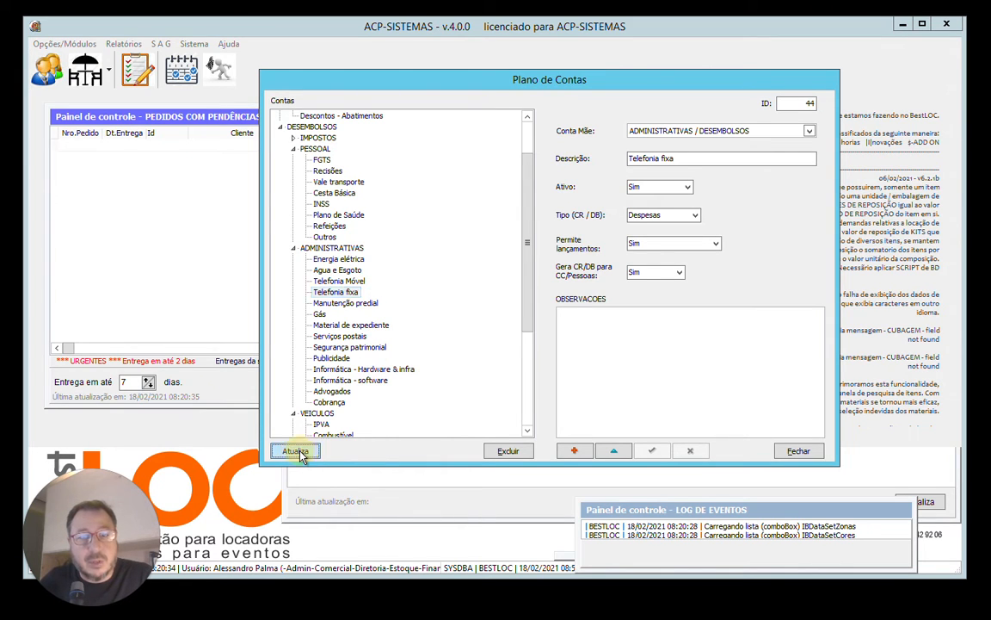
{"action": "left_click_drag", "start_coordinate": [527, 270], "coordinate": [530, 159]}
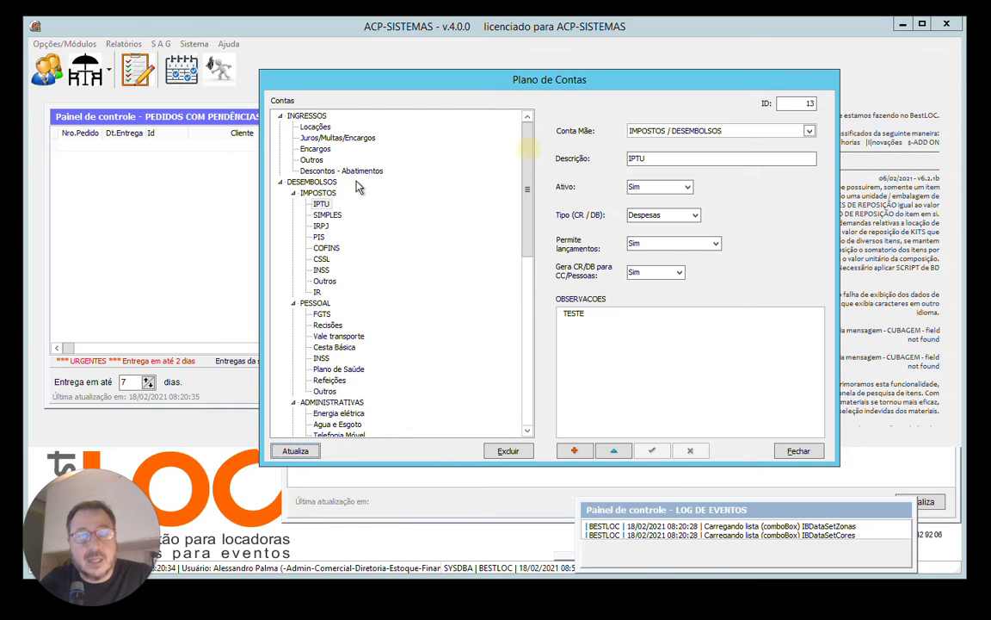
{"action": "left_click", "coordinate": [295, 193]}
{"action": "left_click", "coordinate": [294, 204]}
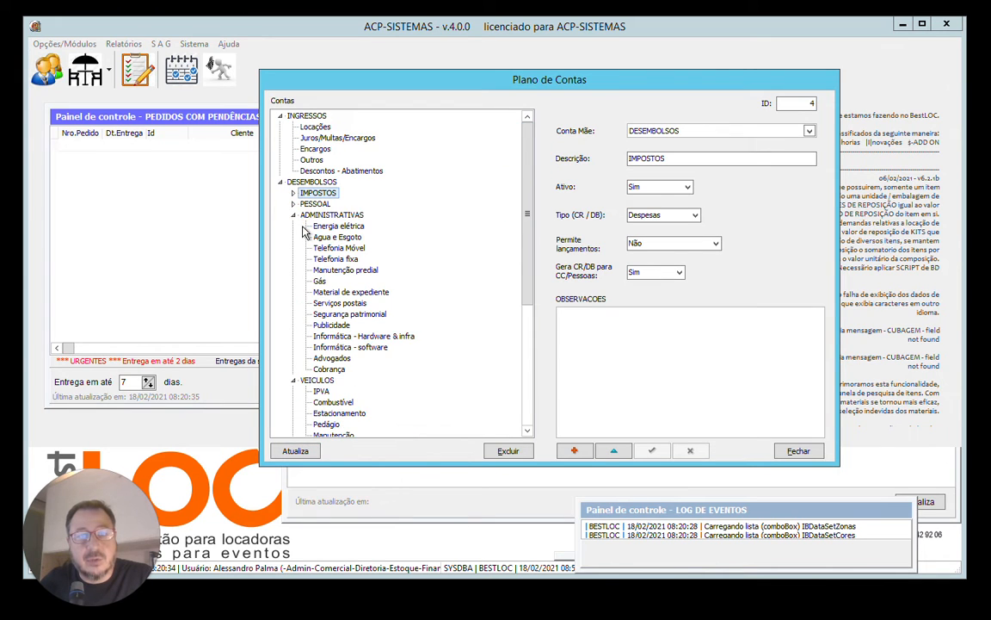
{"action": "left_click", "coordinate": [294, 215]}
{"action": "left_click", "coordinate": [293, 227]}
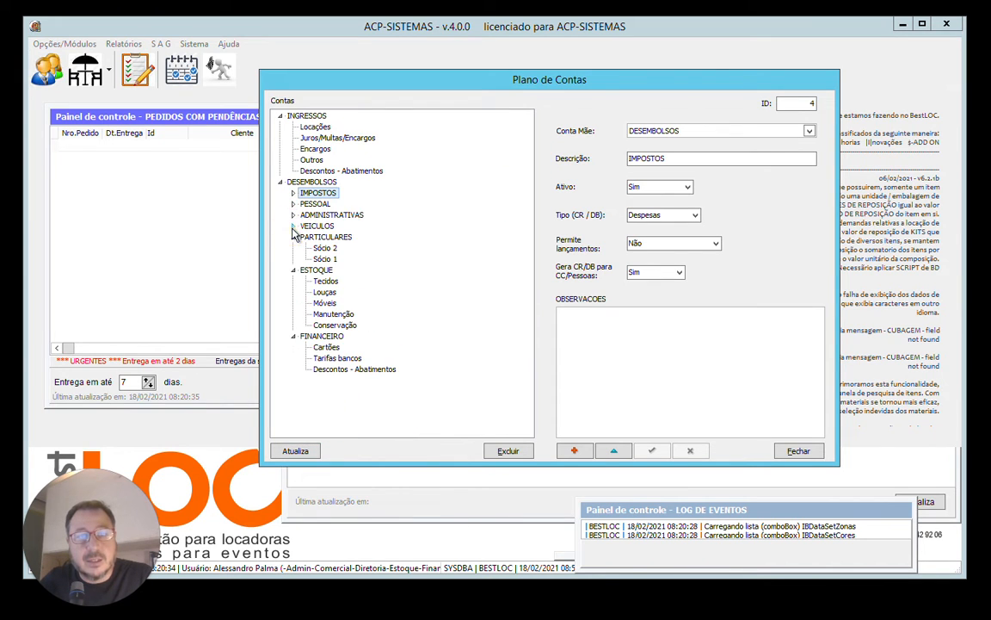
Collapse and reopen DESEMBOLSOS so its groups are closed, and expand only PESSOAL.
{"action": "left_click", "coordinate": [280, 182]}
{"action": "left_click", "coordinate": [281, 119]}
{"action": "left_click", "coordinate": [281, 119]}
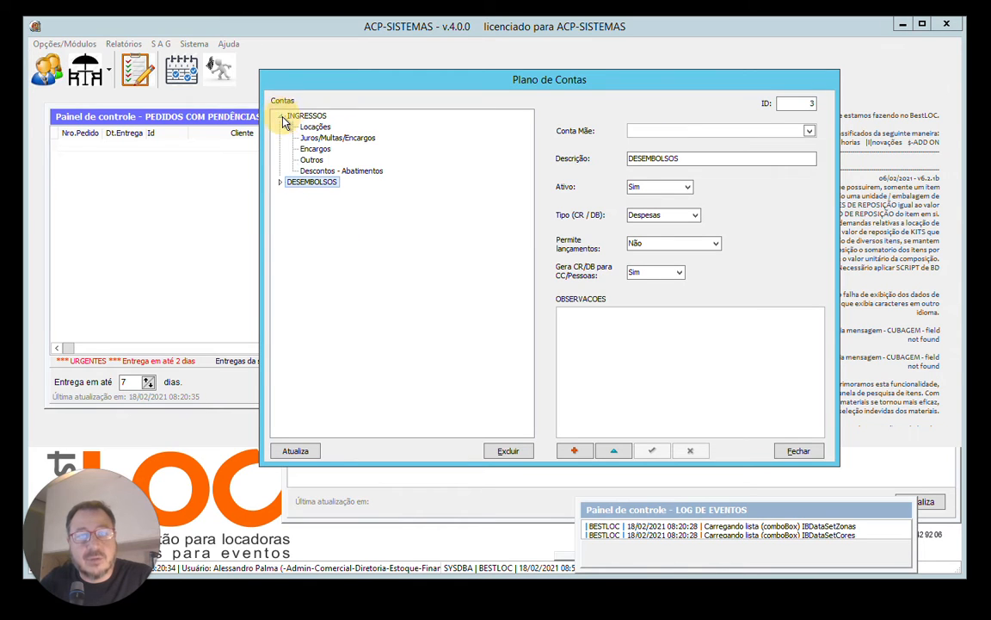
{"action": "left_click", "coordinate": [280, 183]}
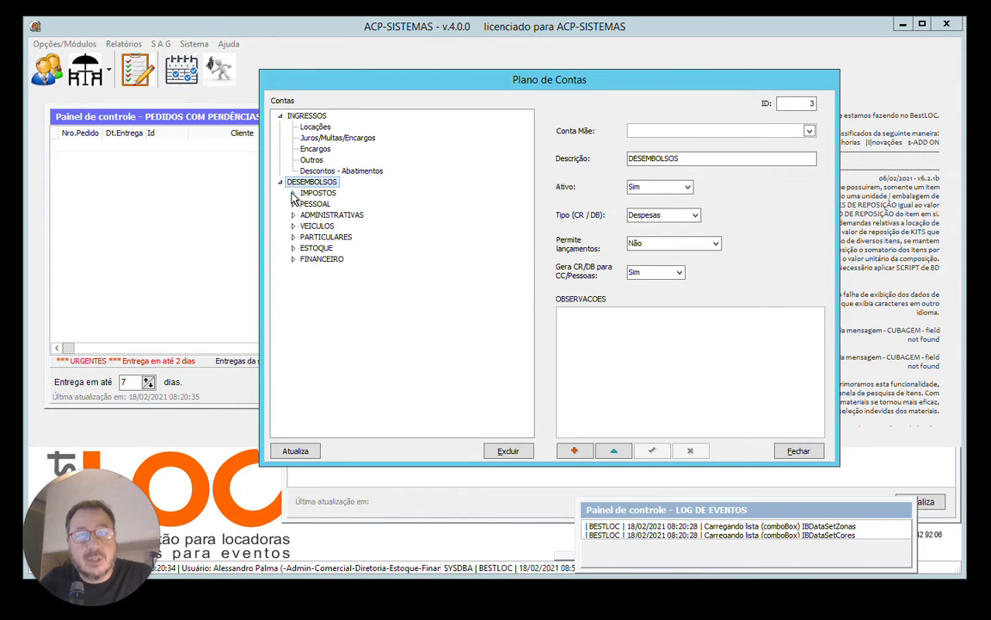
{"action": "left_click", "coordinate": [293, 192]}
{"action": "left_click", "coordinate": [292, 193]}
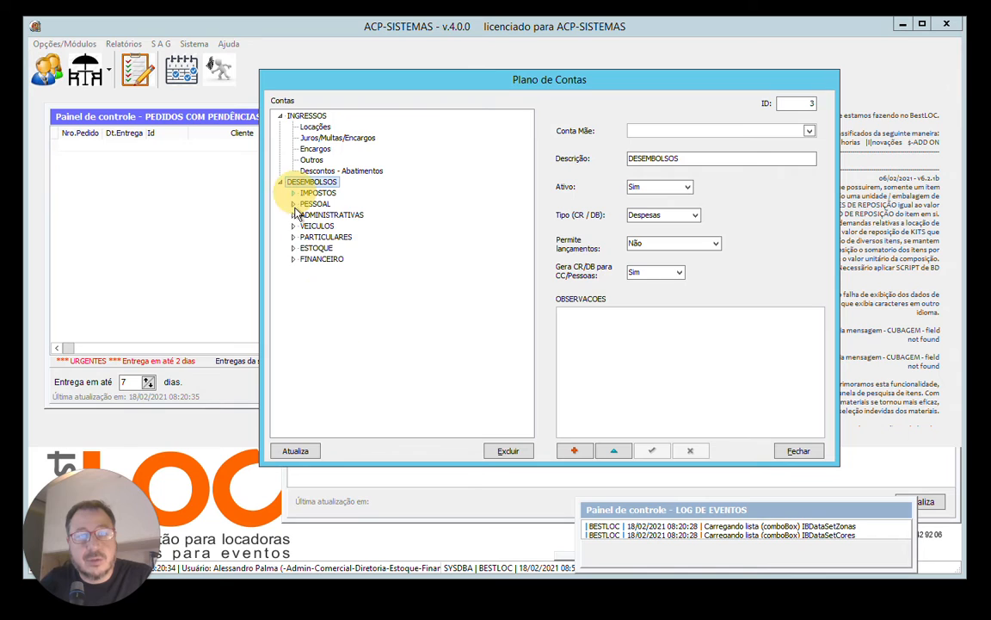
{"action": "left_click", "coordinate": [292, 204]}
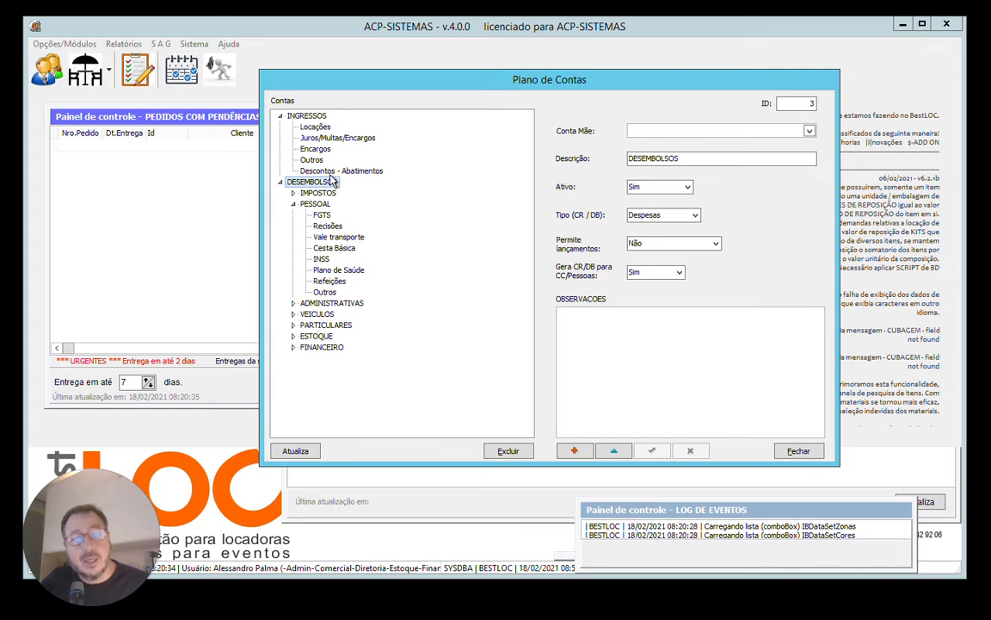
Examine the details of INGRESSOS, its Descontos - Abatimentos and Locações sub-accounts, and FGTS, Outros and Cesta Básica under PESSOAL.
{"action": "left_click", "coordinate": [332, 170]}
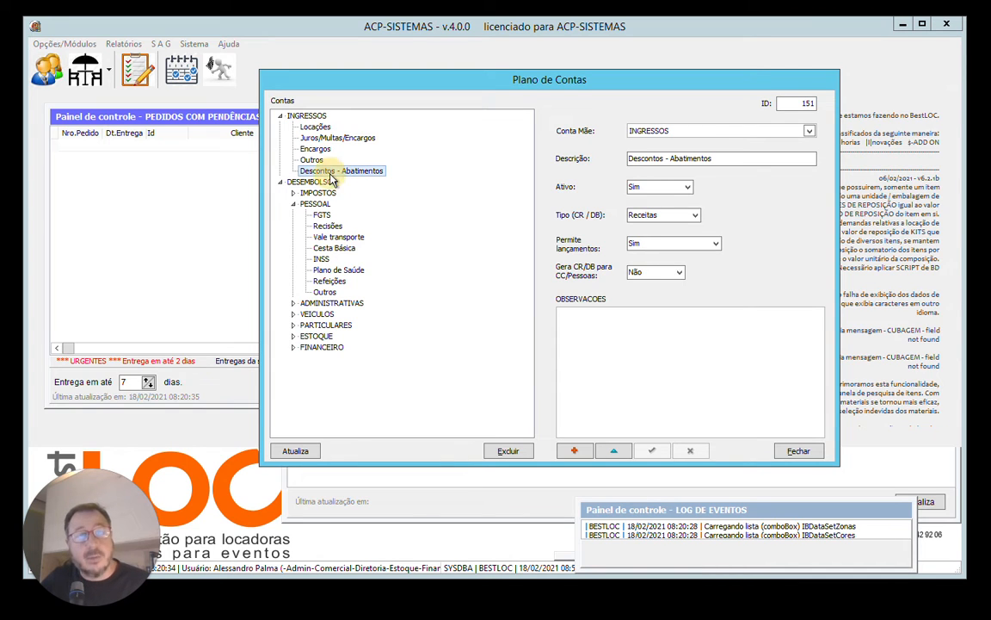
{"action": "left_click", "coordinate": [308, 118]}
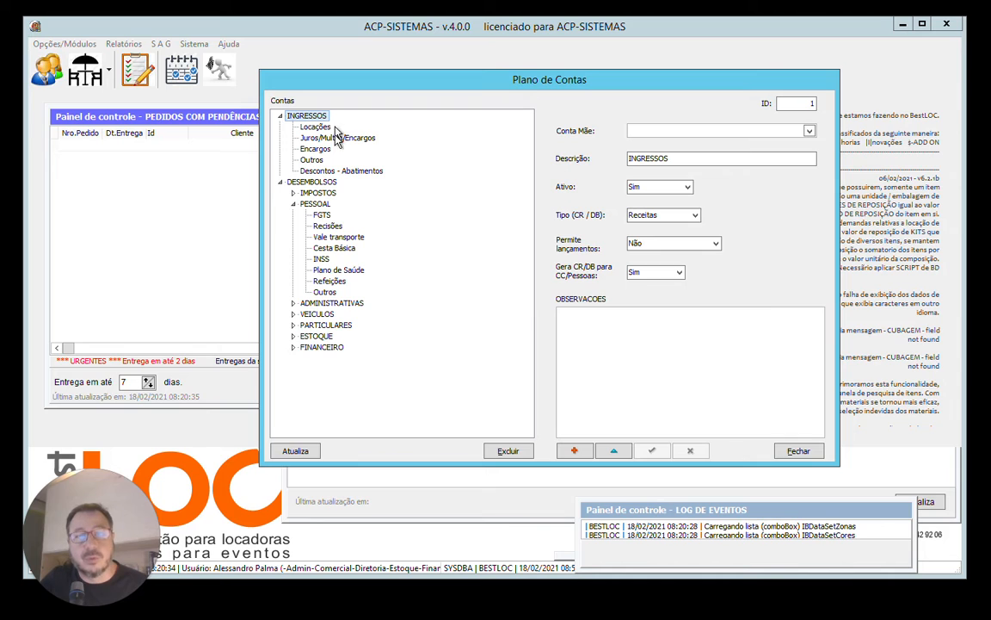
{"action": "left_click", "coordinate": [322, 216]}
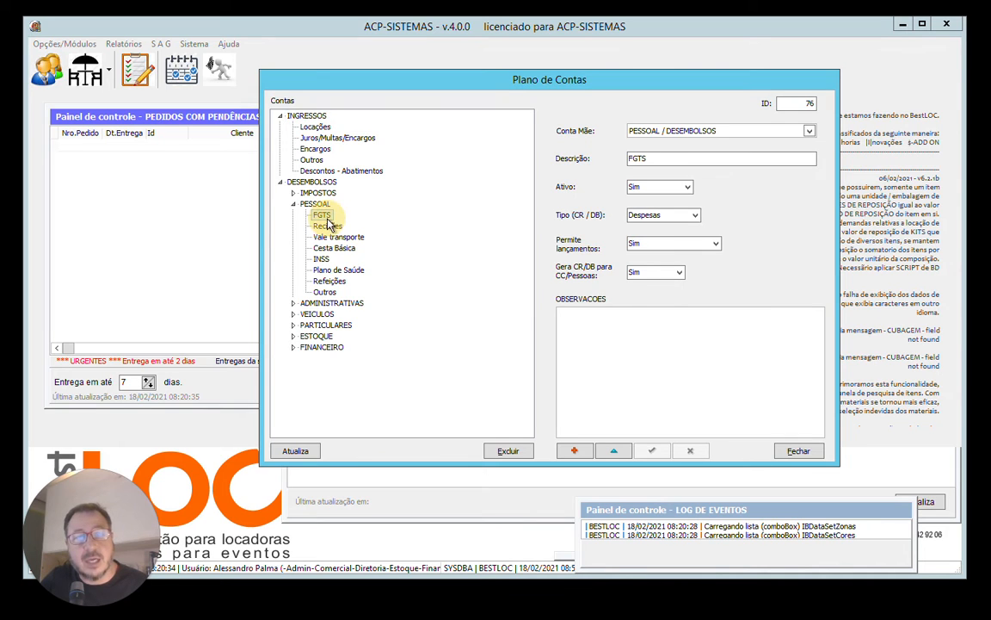
{"action": "left_click", "coordinate": [326, 293]}
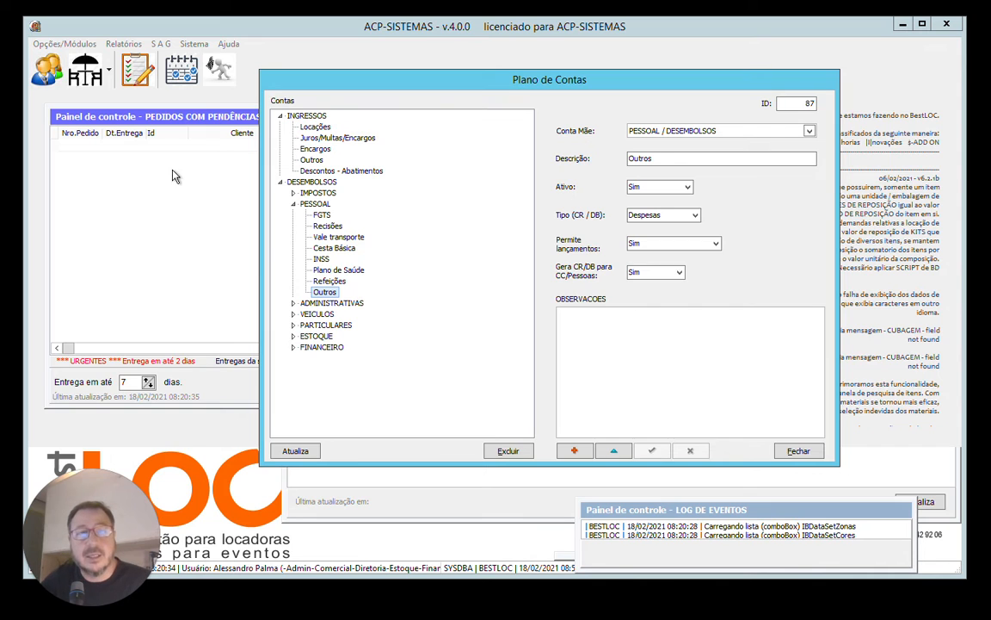
{"action": "left_click", "coordinate": [324, 248]}
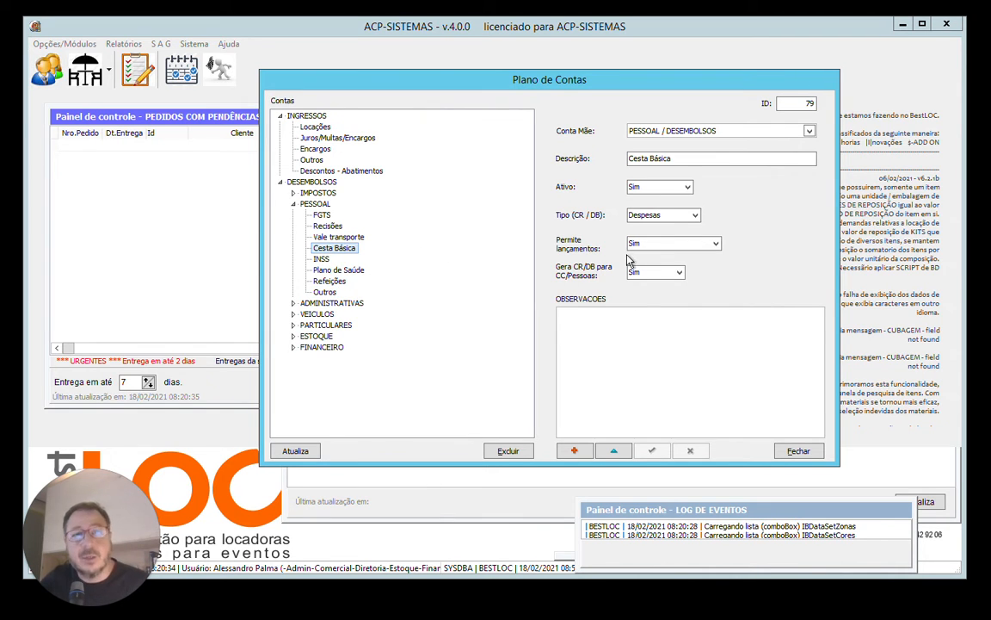
{"action": "left_click", "coordinate": [321, 215]}
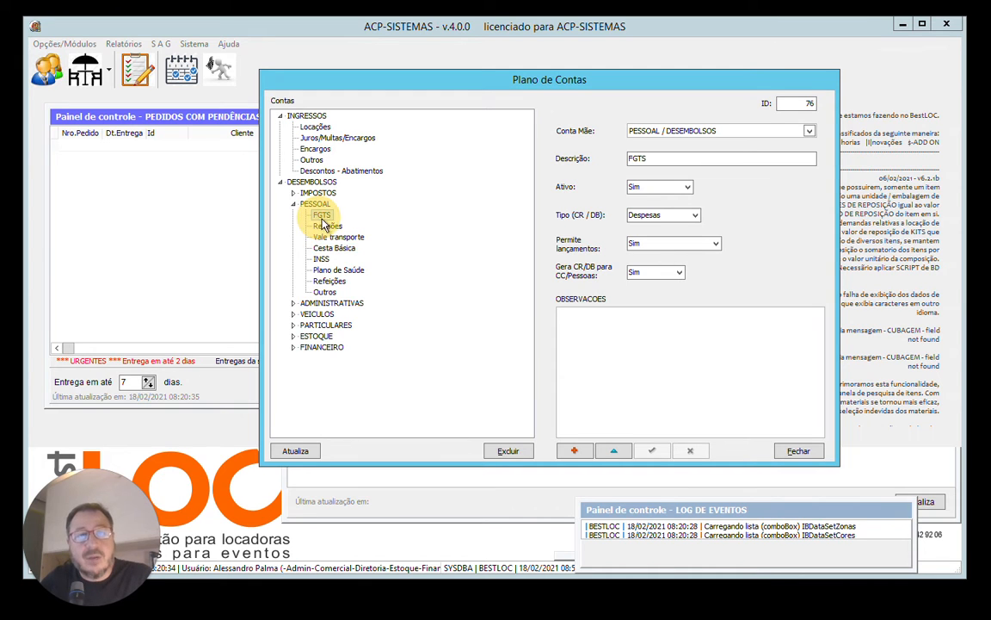
{"action": "left_click", "coordinate": [315, 127]}
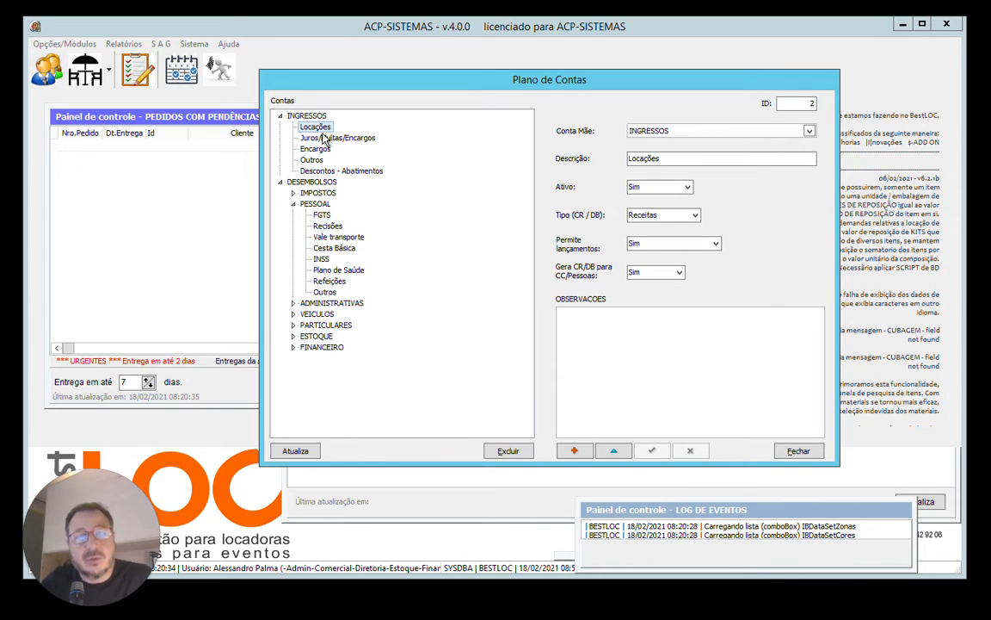
Review the Ativo and Tipo (CR / DB) options of the Juros/Multas/Encargos sub-account under INGRESSOS.
{"action": "left_click", "coordinate": [324, 140]}
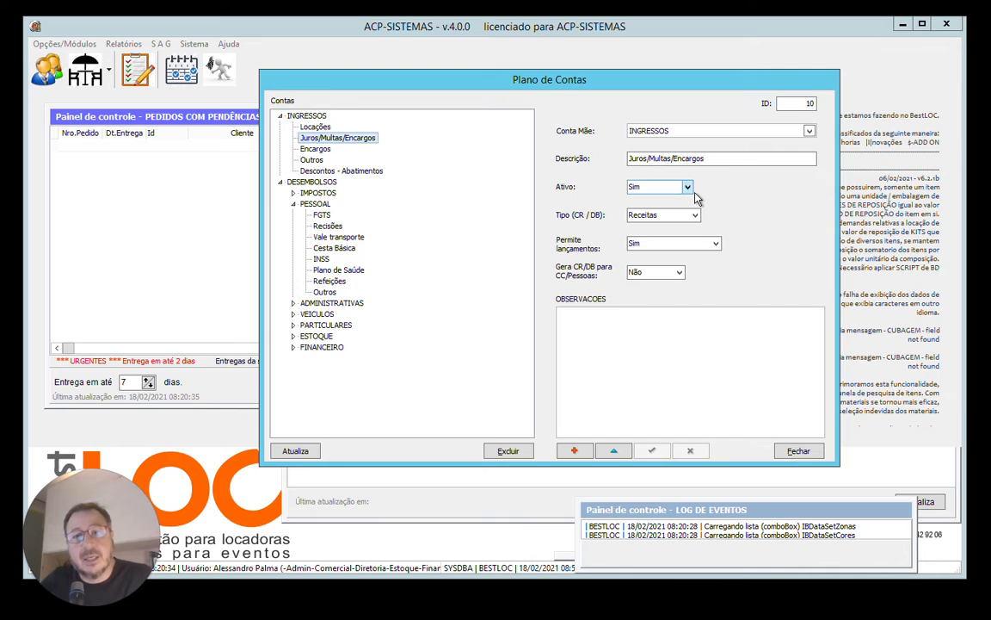
{"action": "left_click", "coordinate": [658, 186]}
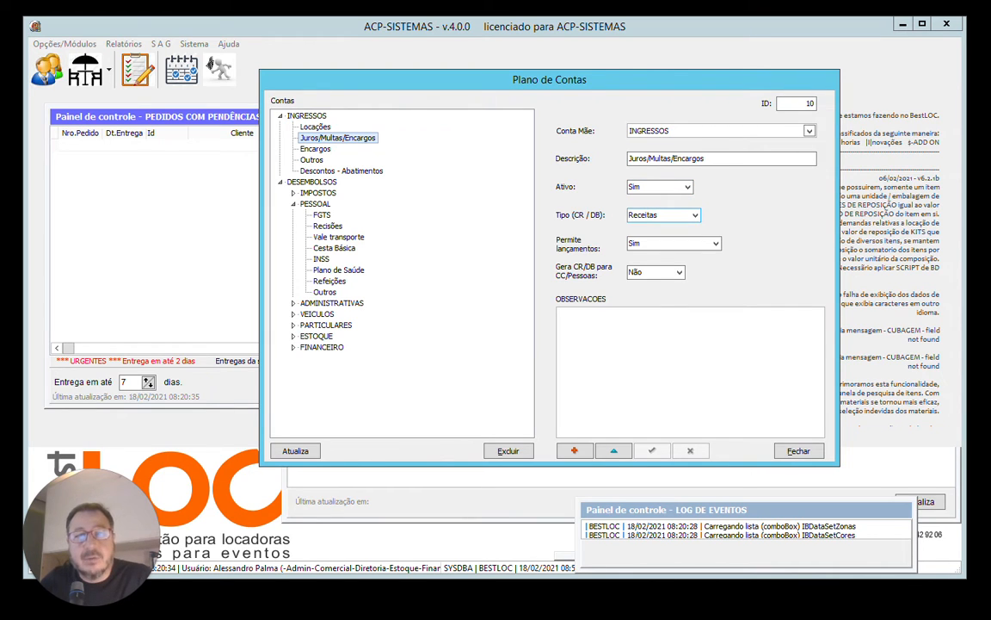
{"action": "left_click", "coordinate": [663, 215]}
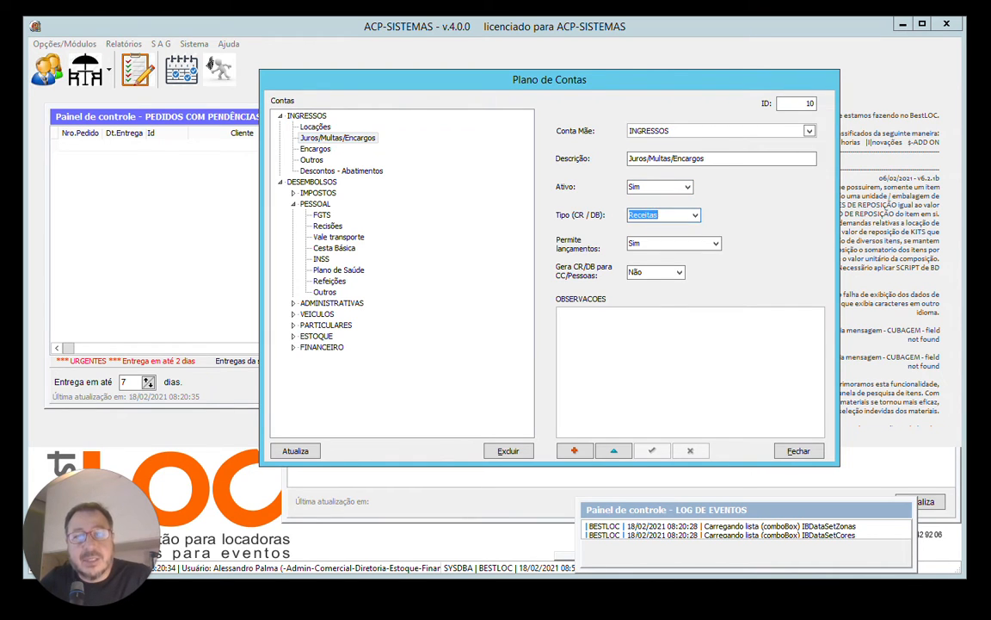
{"action": "left_click", "coordinate": [695, 216]}
{"action": "left_click", "coordinate": [695, 218]}
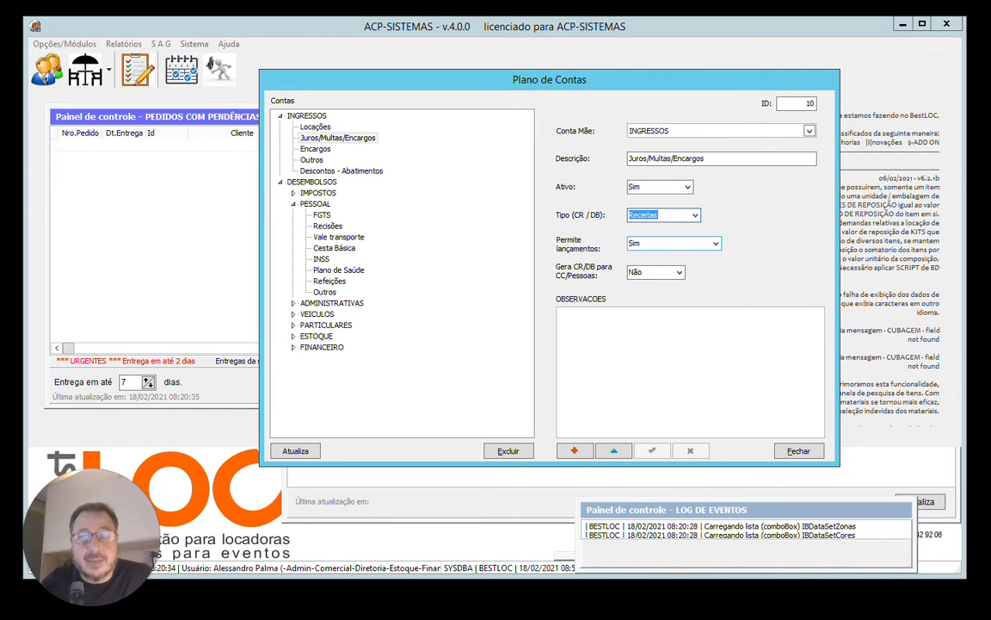
Compare the settings of INGRESSOS with those of its Locações, Juros/Multas/Encargos and Outros sub-accounts.
{"action": "left_click", "coordinate": [308, 115]}
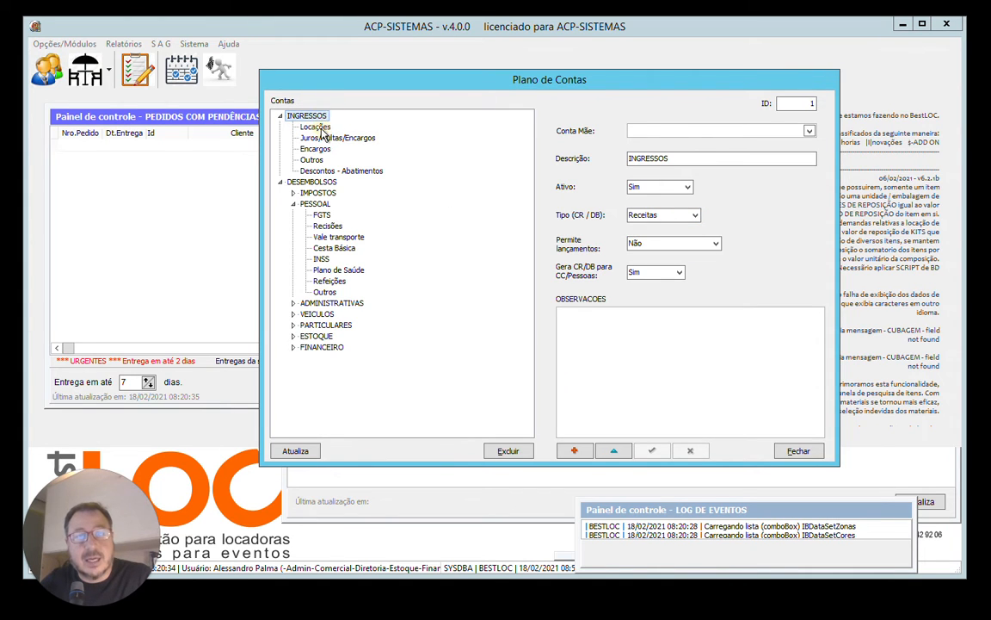
{"action": "left_click", "coordinate": [314, 127]}
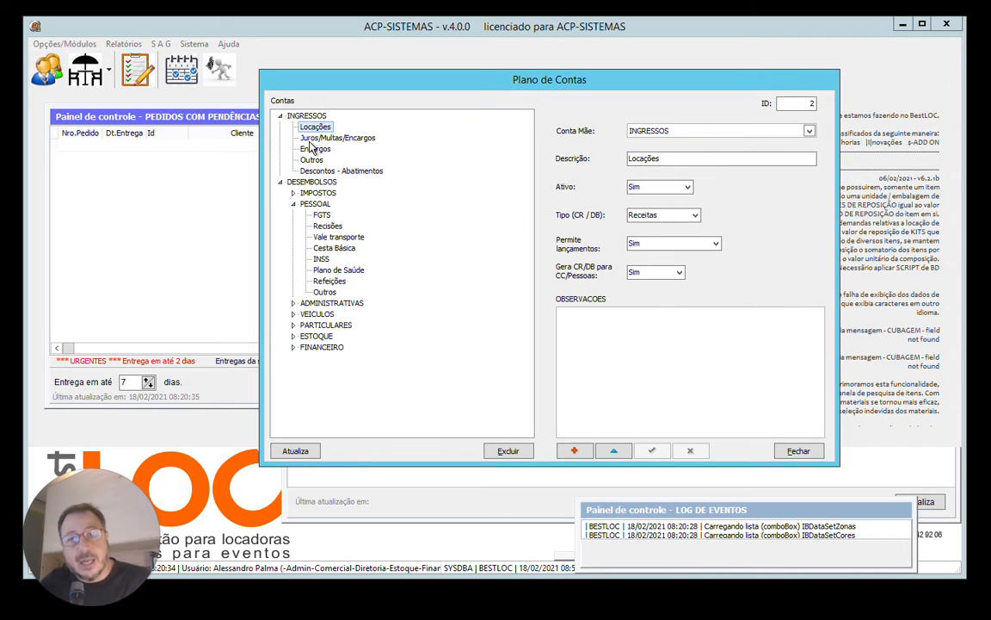
{"action": "left_click", "coordinate": [338, 139]}
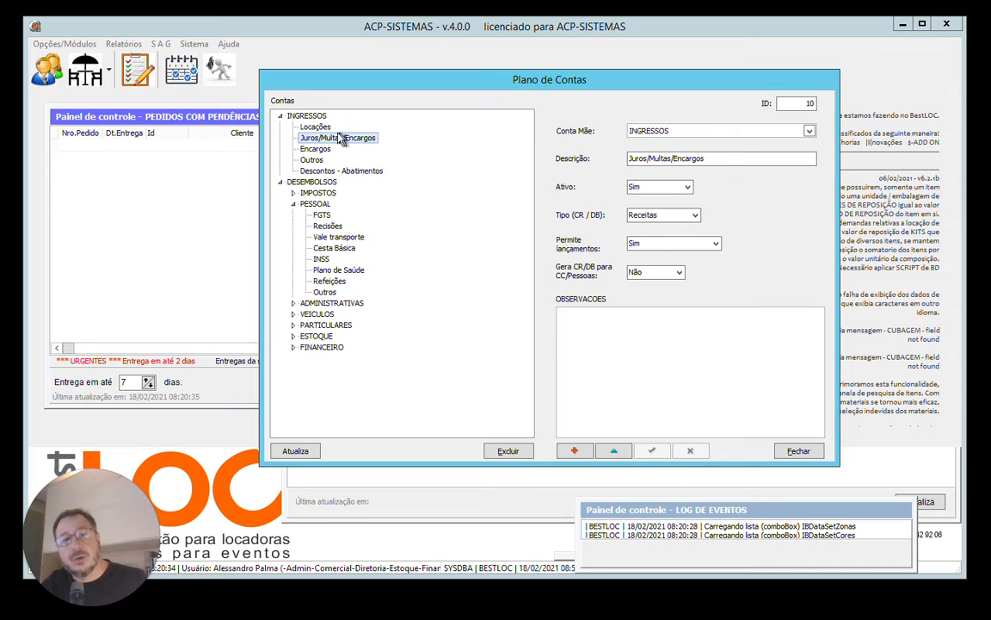
{"action": "left_click", "coordinate": [315, 126]}
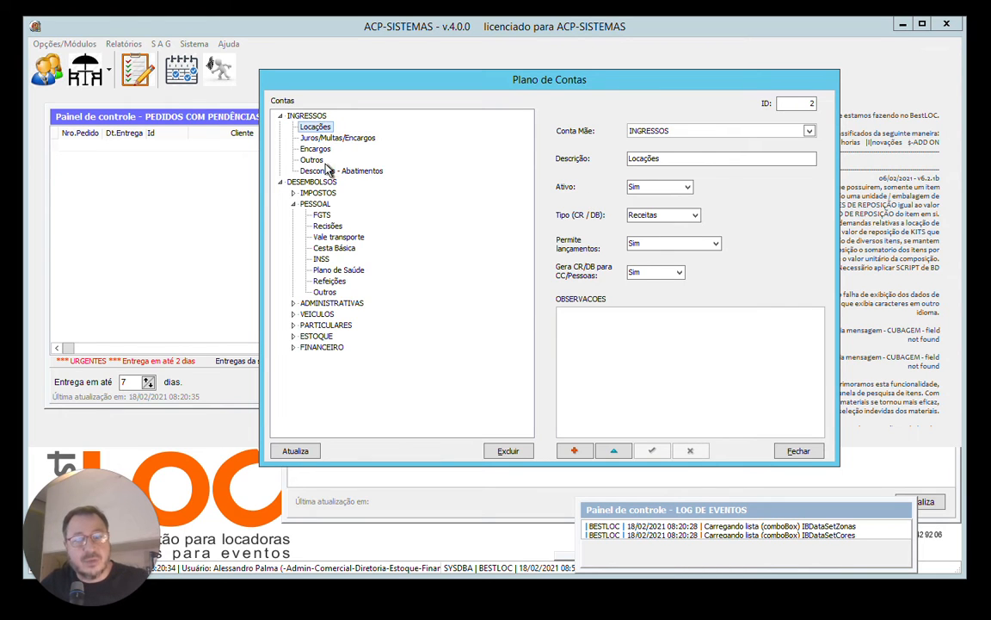
{"action": "left_click", "coordinate": [309, 159]}
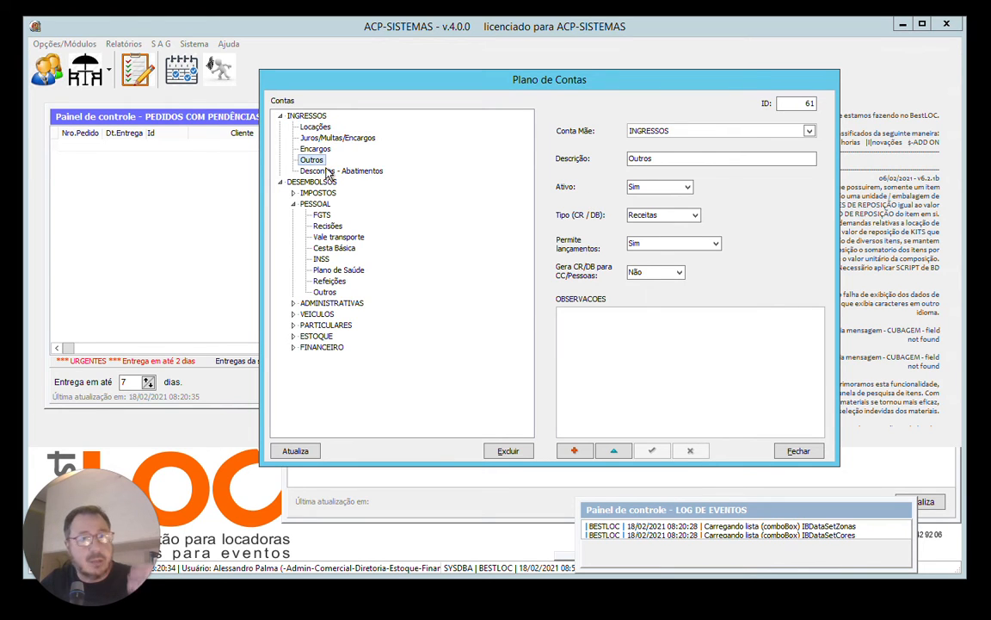
{"action": "left_click", "coordinate": [310, 137]}
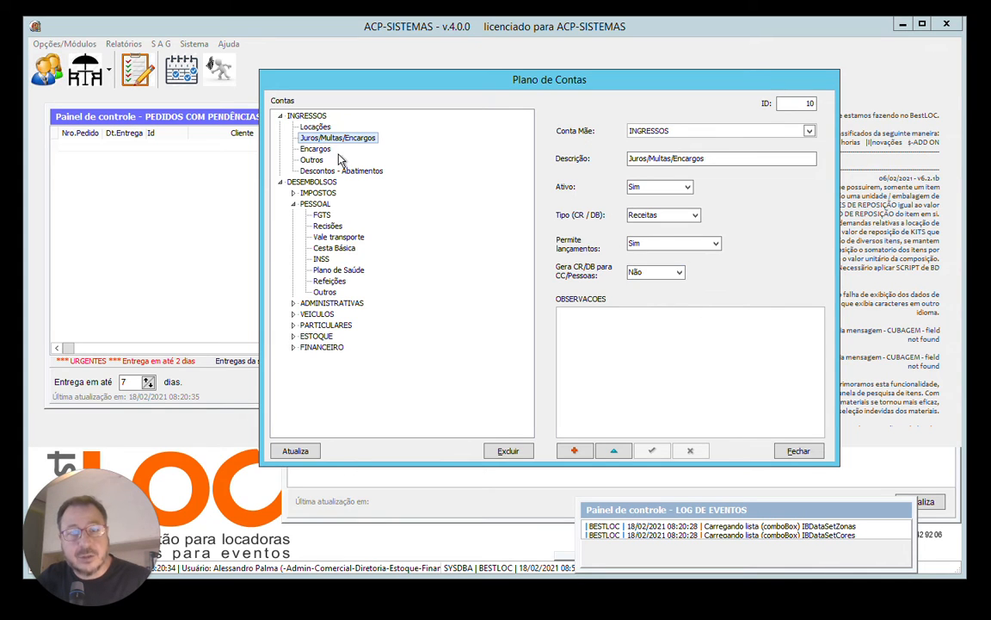
Examine the Gera CR/DB para CC/Pessoas option of the Encargos, Outros and Descontos - Abatimentos sub-accounts under INGRESSOS.
{"action": "left_click", "coordinate": [321, 152]}
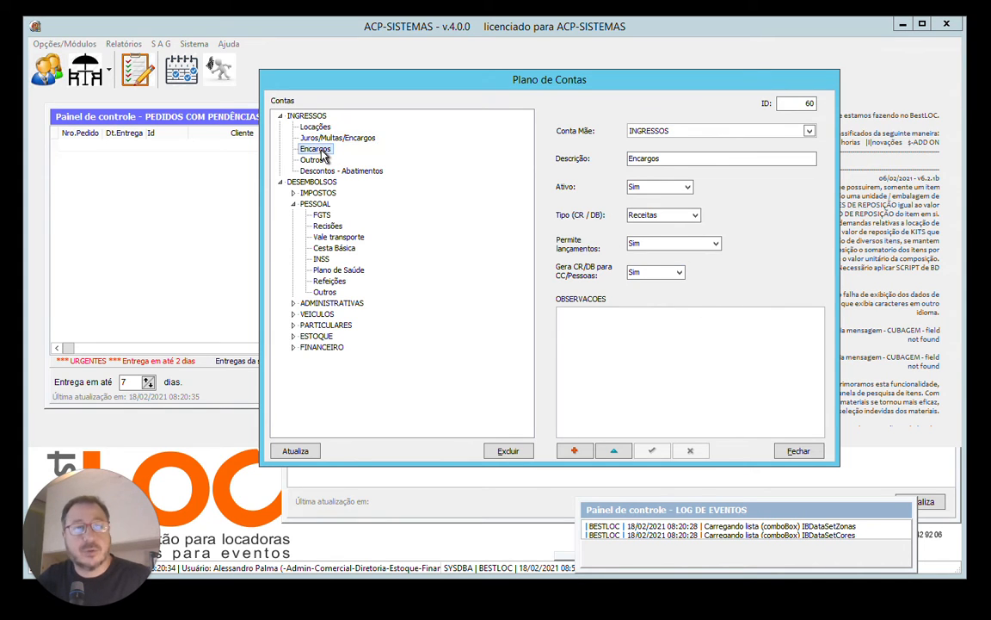
{"action": "left_click", "coordinate": [676, 272]}
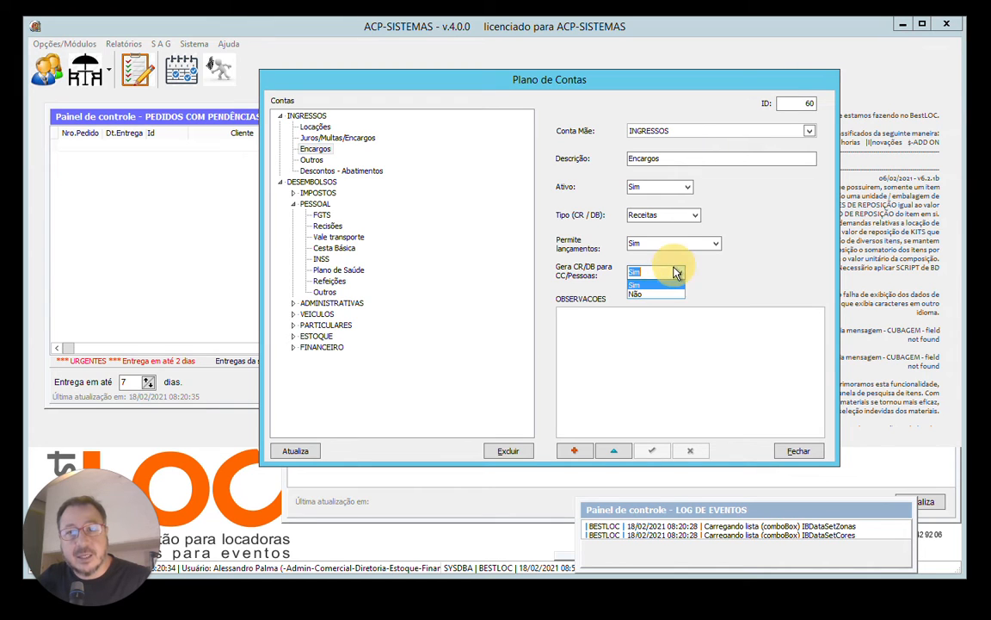
{"action": "left_click", "coordinate": [655, 294]}
{"action": "left_click", "coordinate": [315, 161]}
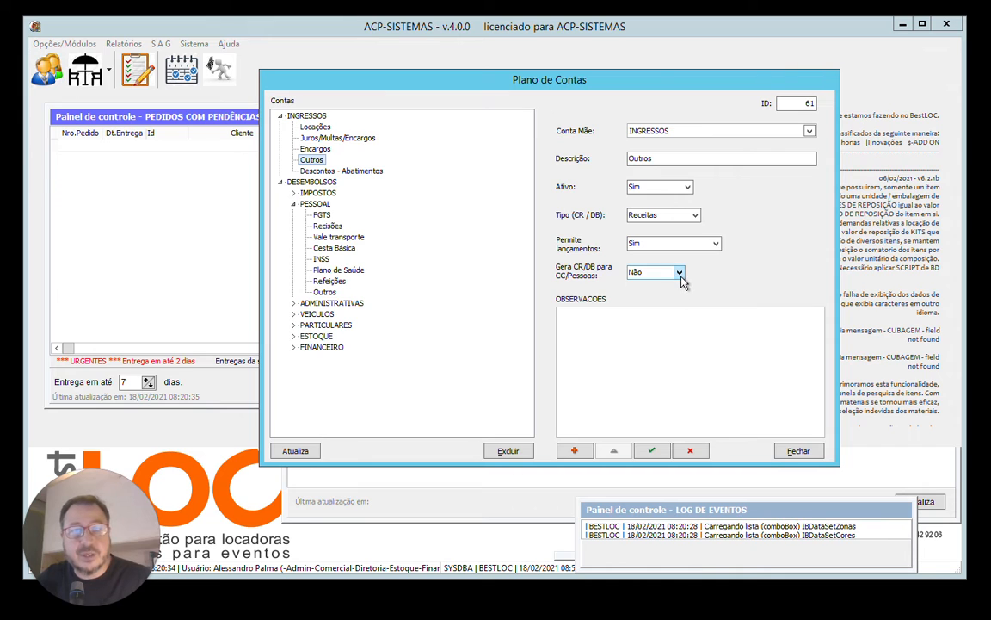
{"action": "left_click", "coordinate": [320, 170]}
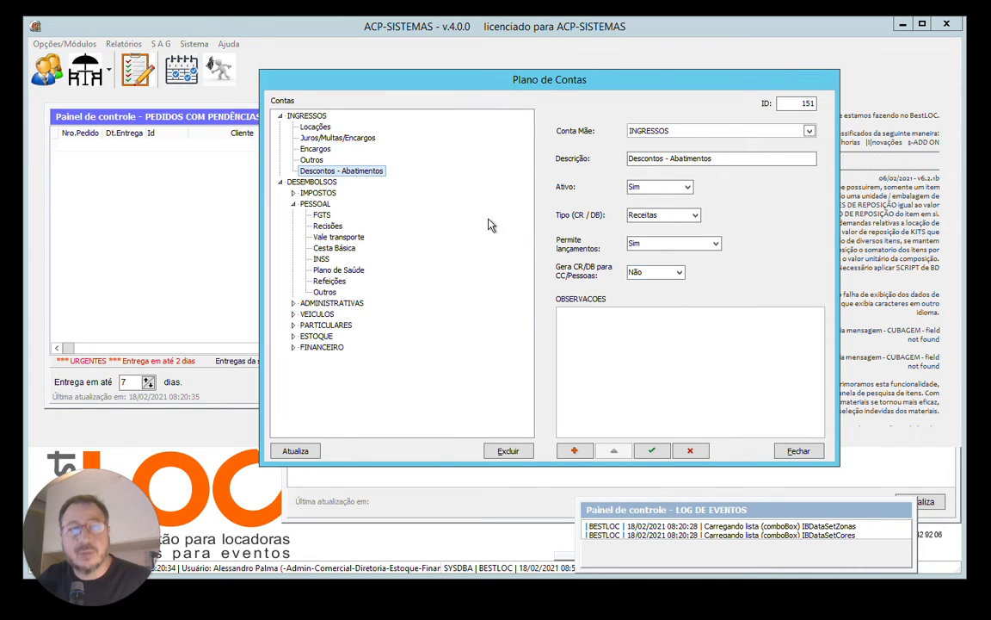
Save the Encargos sub-account under INGRESSOS and place the text cursor in its OBSERVACOES field.
{"action": "left_click", "coordinate": [315, 149]}
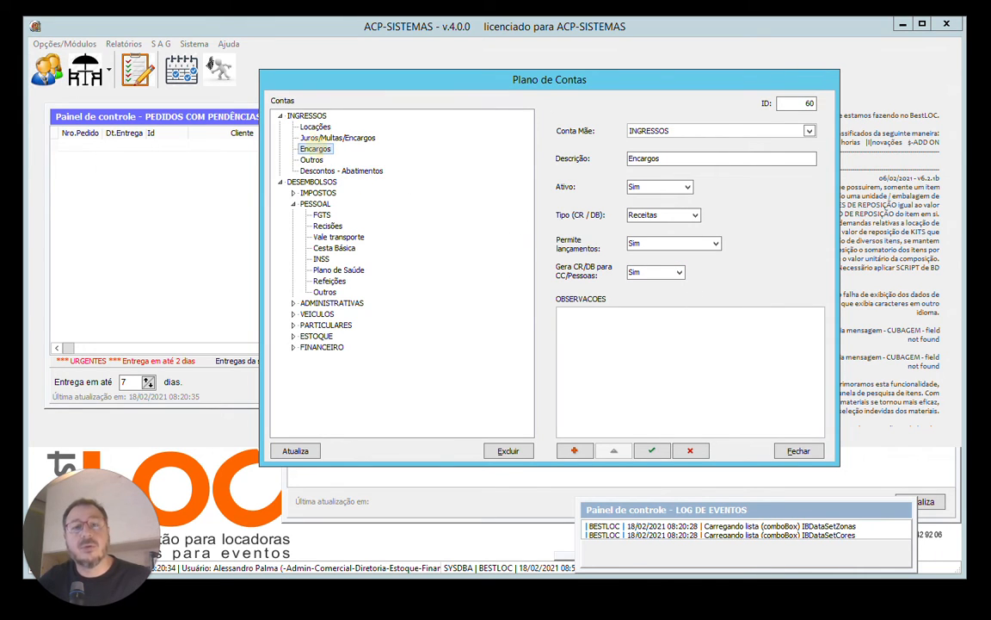
{"action": "left_click", "coordinate": [654, 451]}
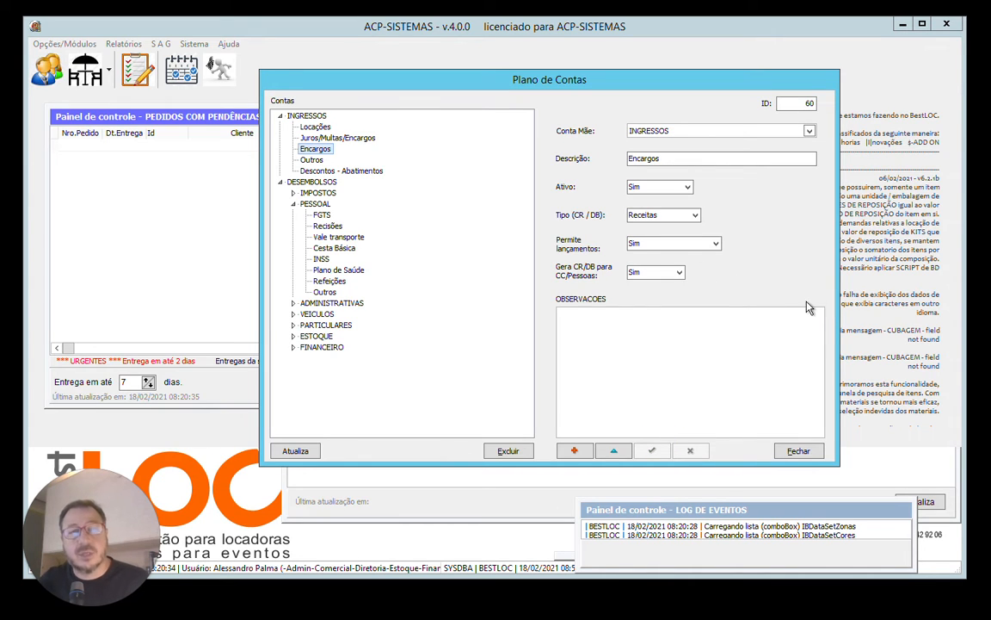
{"action": "left_click", "coordinate": [585, 316]}
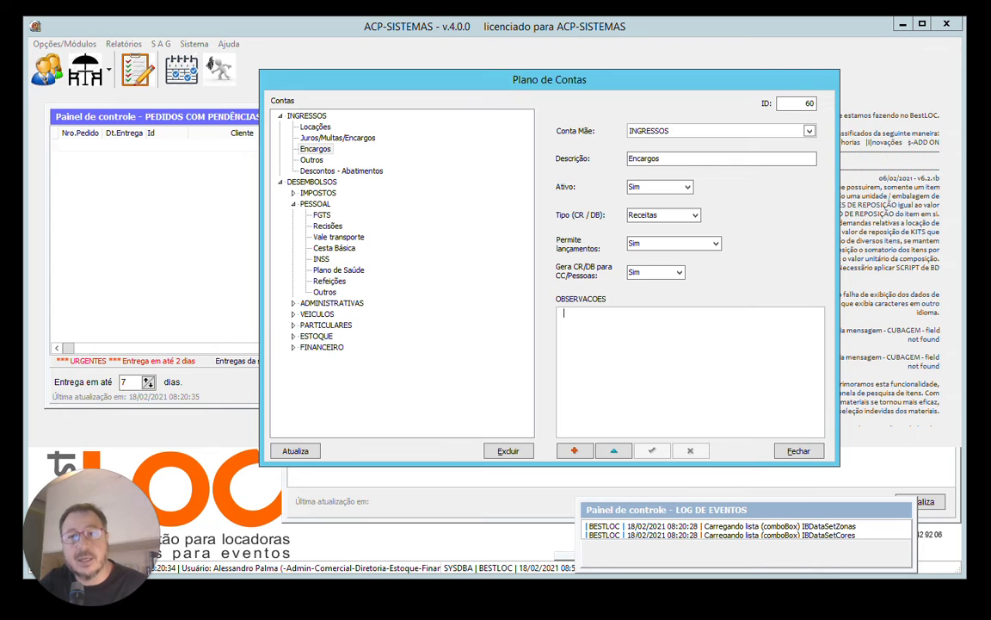
Compare the settings of the PESSOAL group with those of its FGTS and Recisões sub-accounts.
{"action": "left_click", "coordinate": [321, 215]}
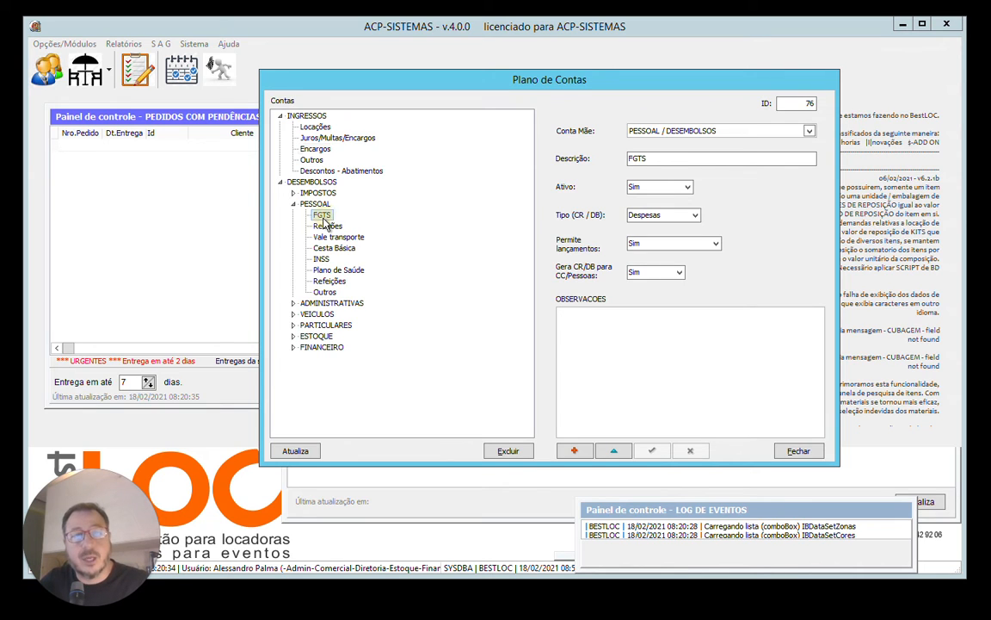
{"action": "left_click", "coordinate": [327, 225]}
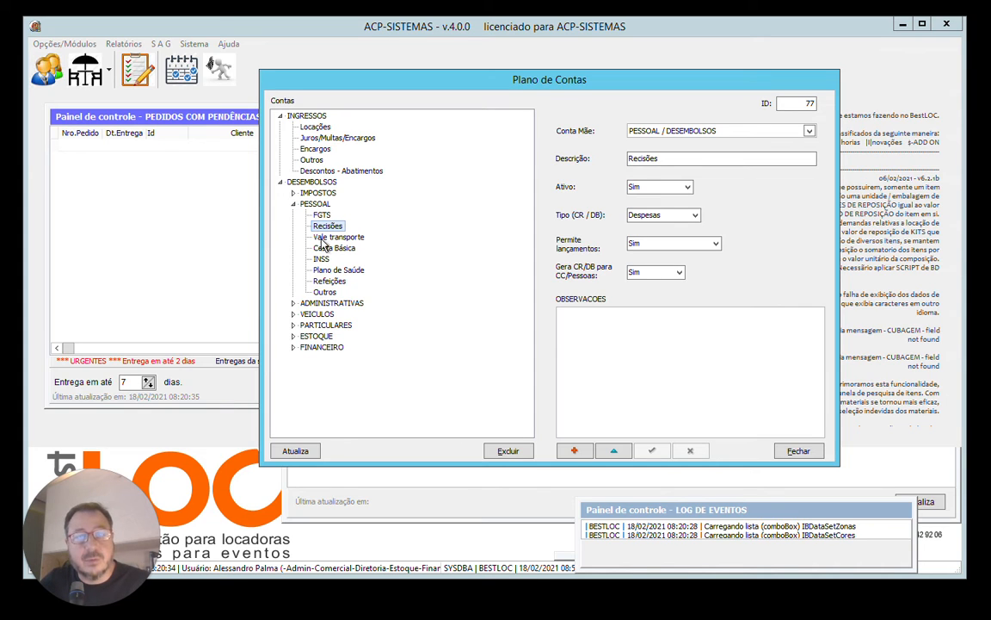
{"action": "left_click", "coordinate": [315, 204]}
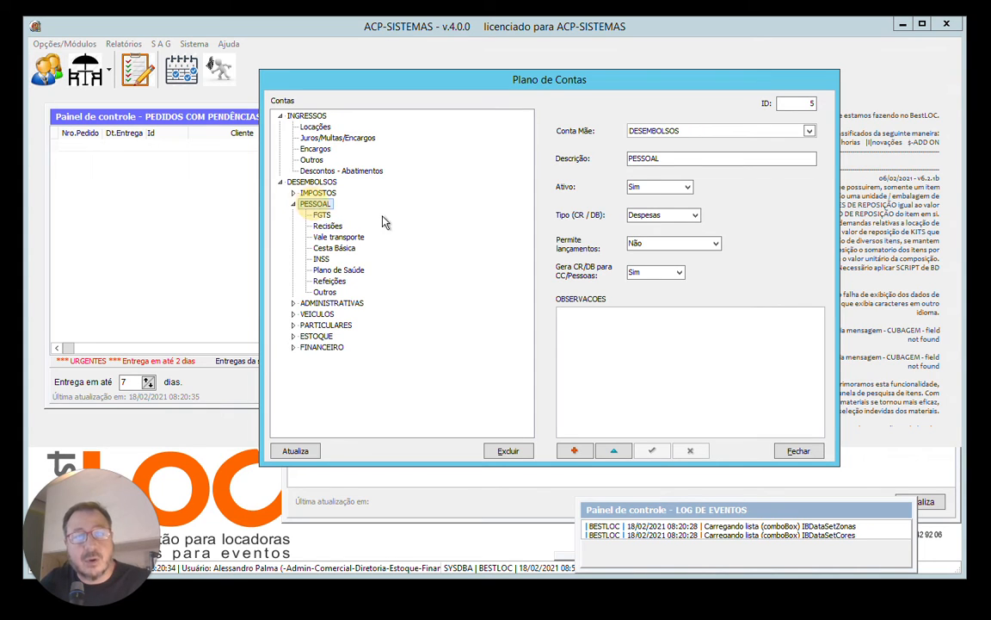
{"action": "left_click", "coordinate": [320, 215]}
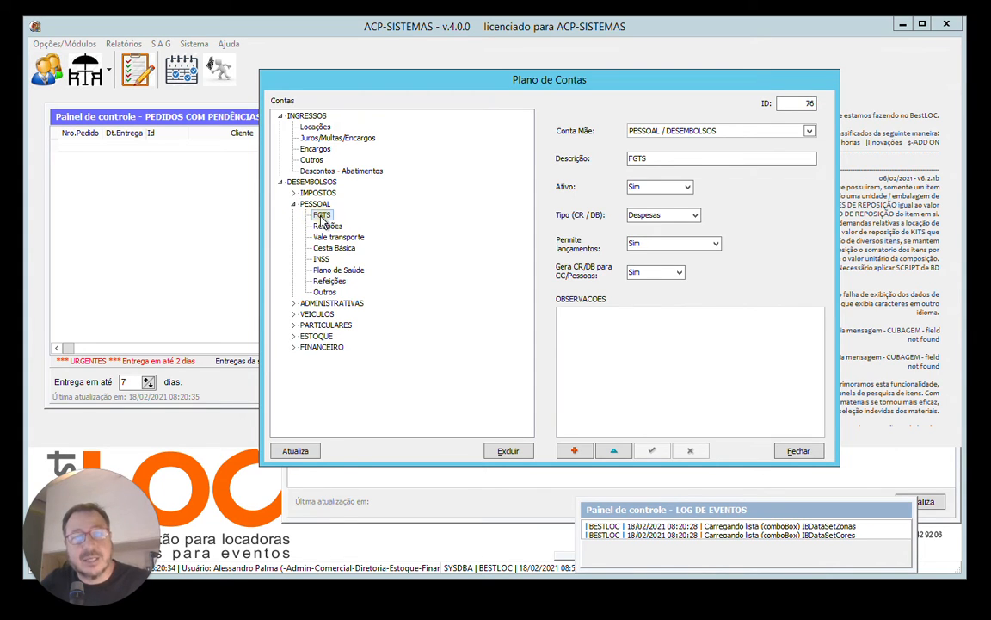
Start a new account in the Plano de Contas and set its Conta Mãe to DESEMBOLSOS.
{"action": "left_click", "coordinate": [575, 452]}
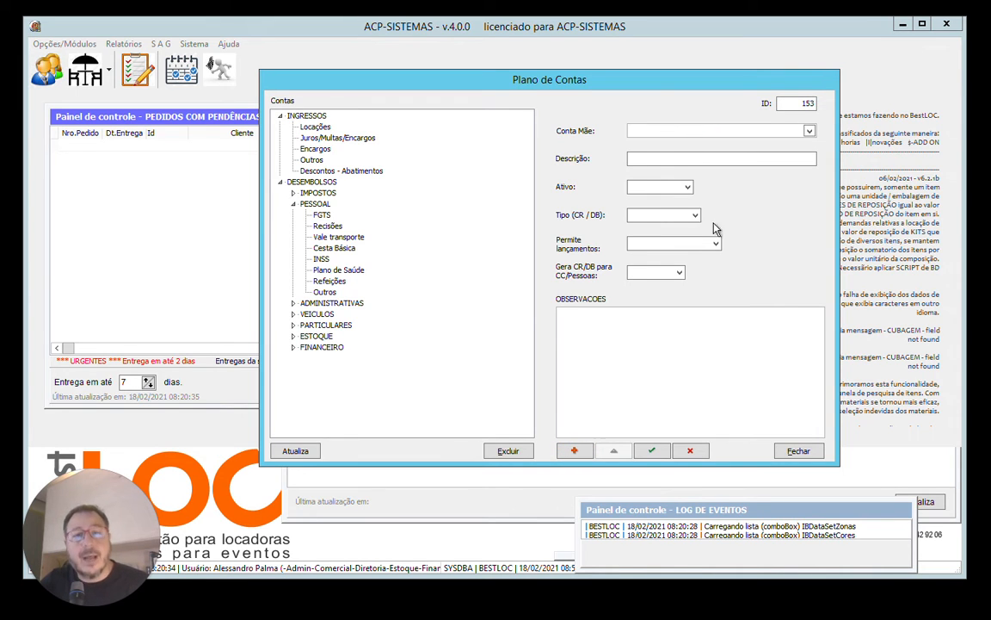
{"action": "left_click", "coordinate": [809, 131]}
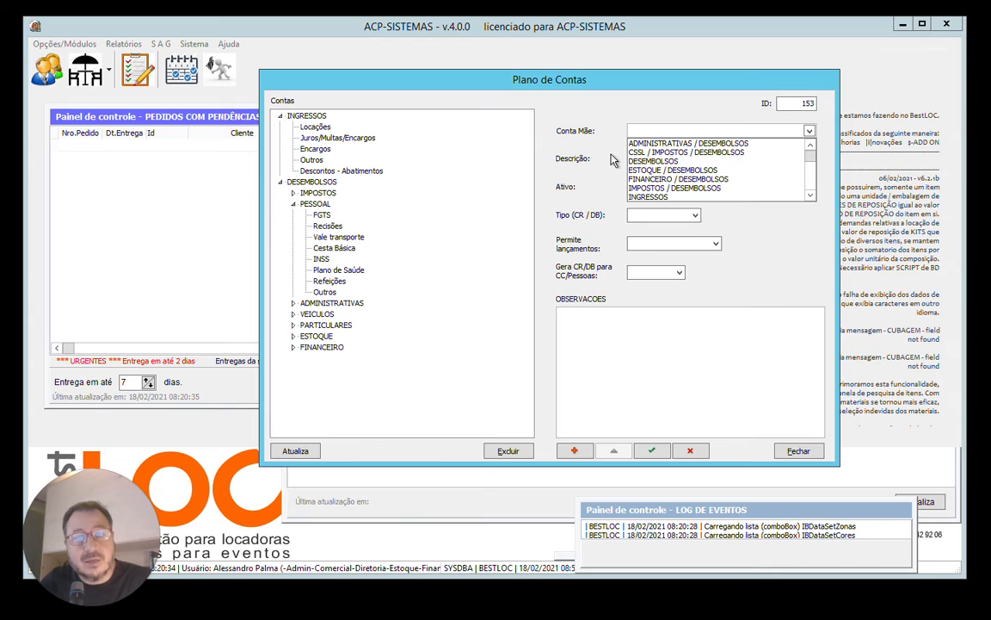
{"action": "left_click", "coordinate": [666, 161]}
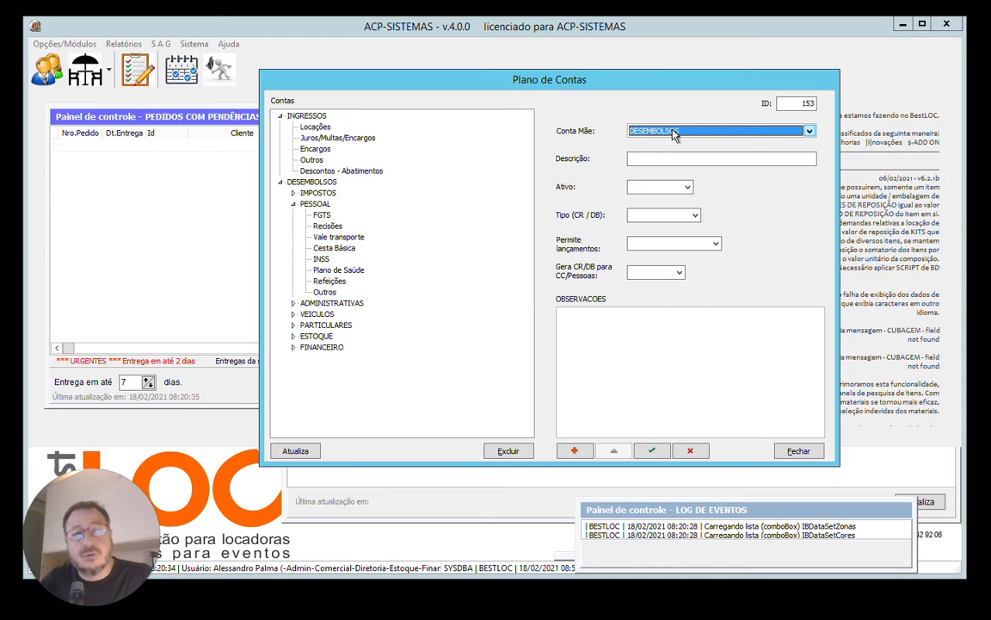
Collapse the PESSOAL group and try to select IMPOSTOS in the account tree while the new account is unsaved.
{"action": "left_click", "coordinate": [295, 203]}
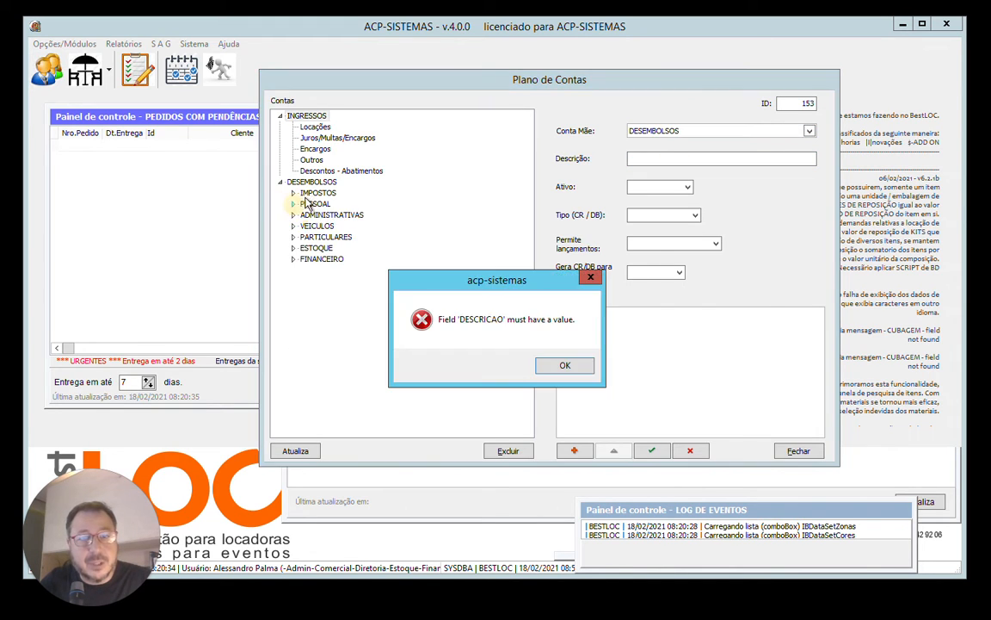
{"action": "left_click", "coordinate": [564, 365]}
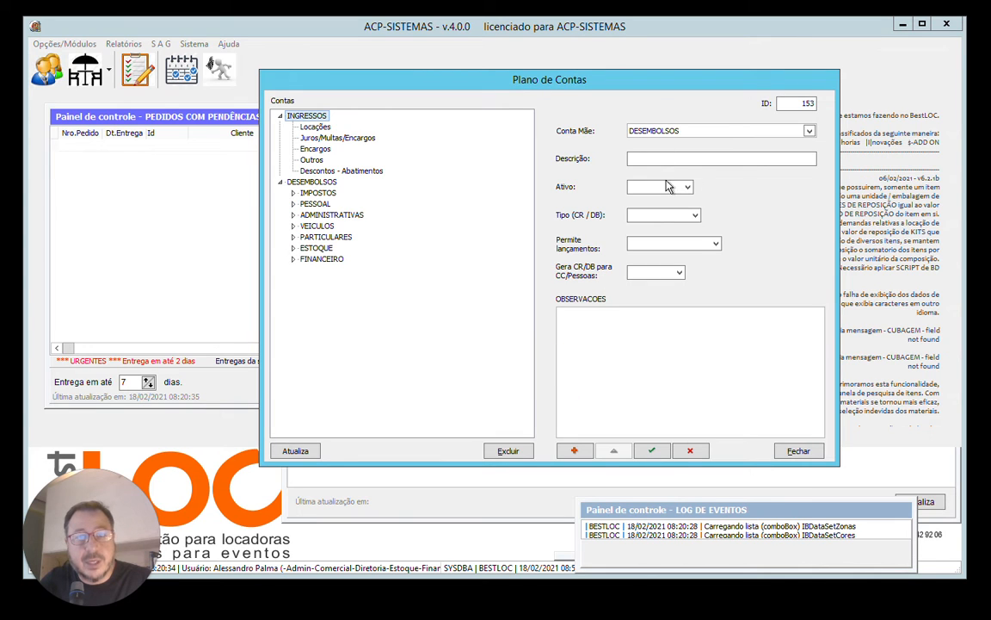
{"action": "left_click", "coordinate": [309, 193]}
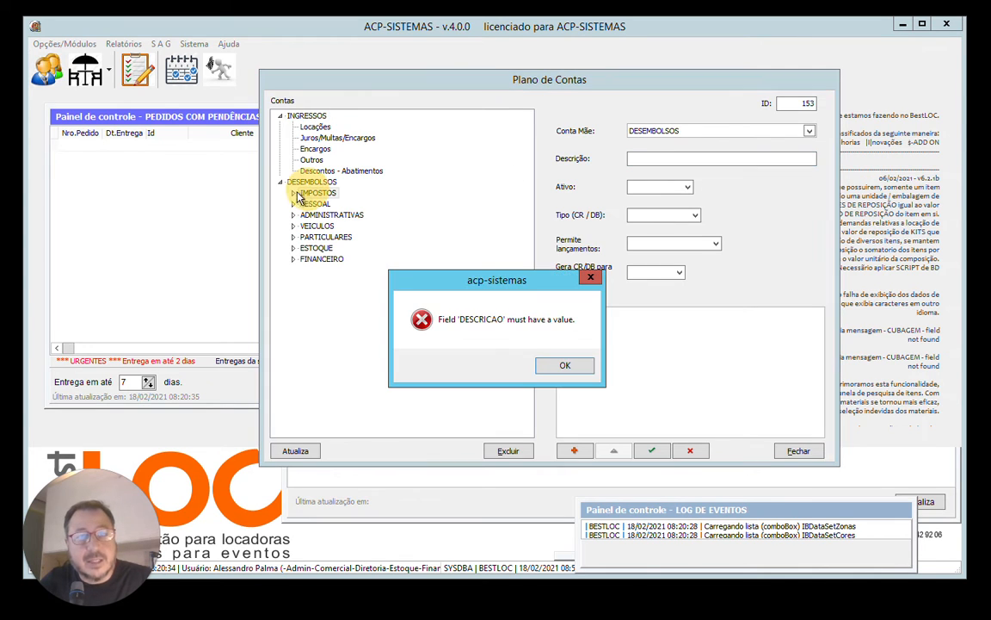
{"action": "left_click", "coordinate": [568, 369]}
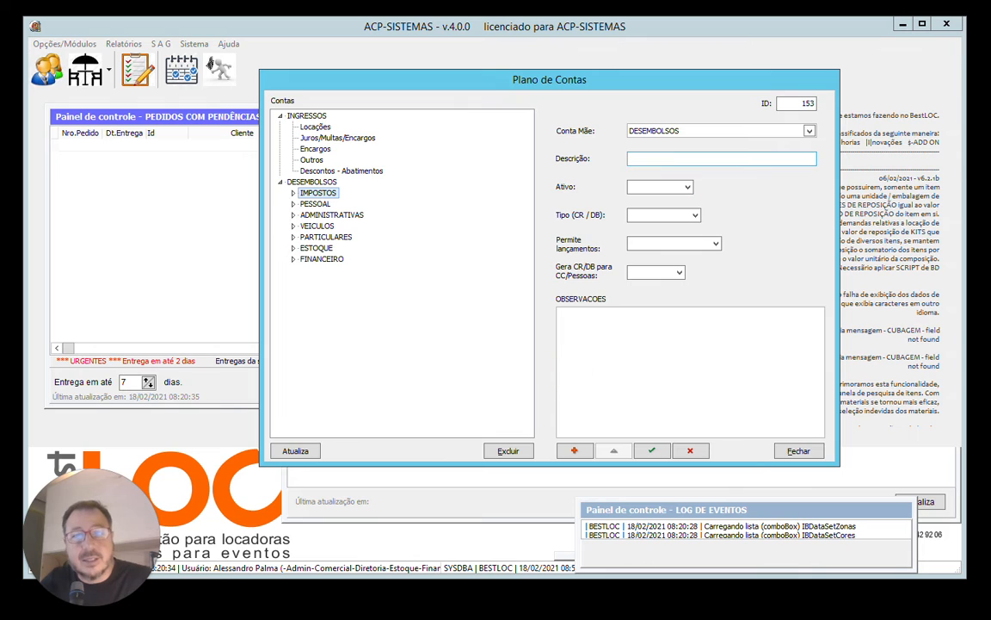
{"action": "left_click", "coordinate": [671, 157]}
{"action": "left_click", "coordinate": [671, 157]}
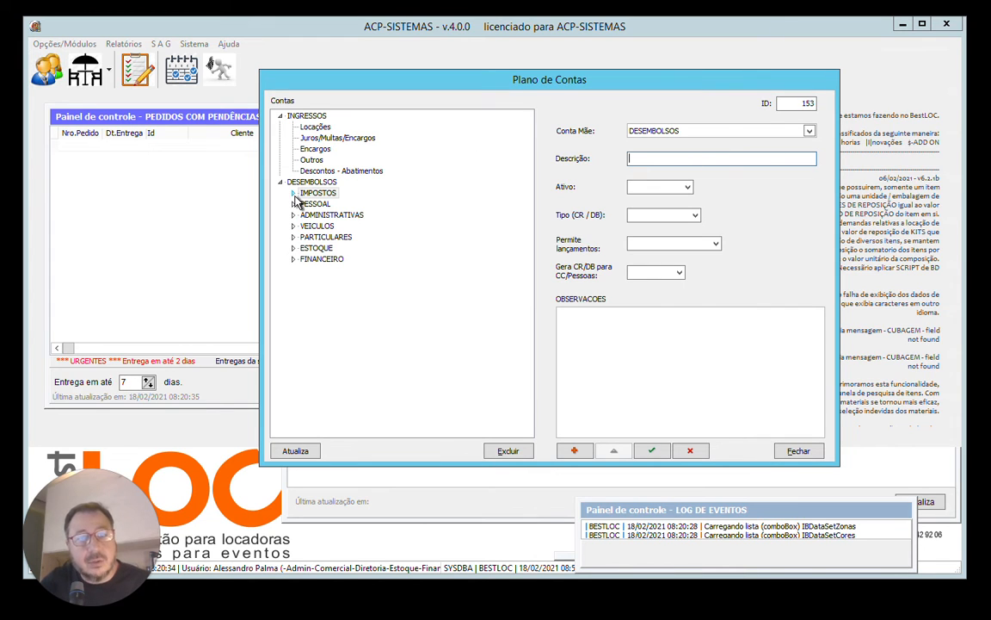
Change the new account's Conta Mãe to PESSOAL / DESEMBOLSOS.
{"action": "left_click", "coordinate": [809, 131]}
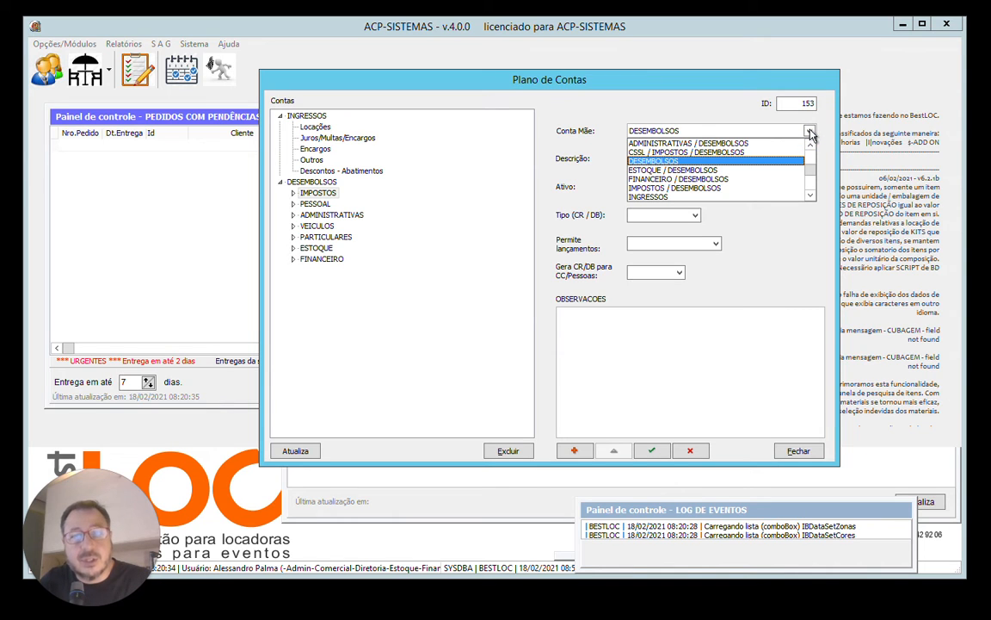
{"action": "left_click", "coordinate": [811, 196]}
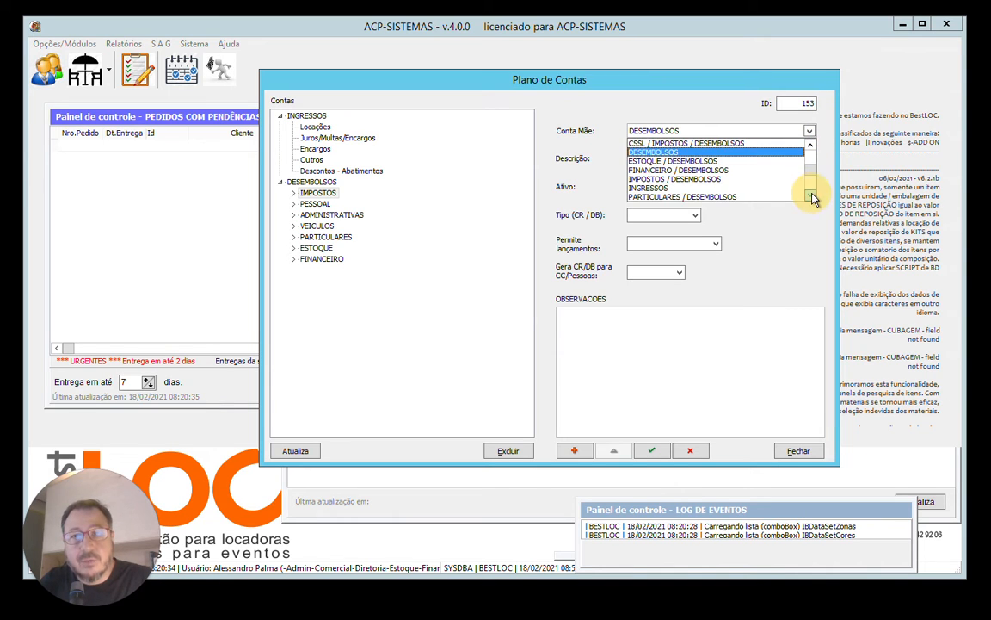
{"action": "left_click", "coordinate": [811, 196]}
{"action": "left_click", "coordinate": [811, 196]}
{"action": "left_click", "coordinate": [672, 188]}
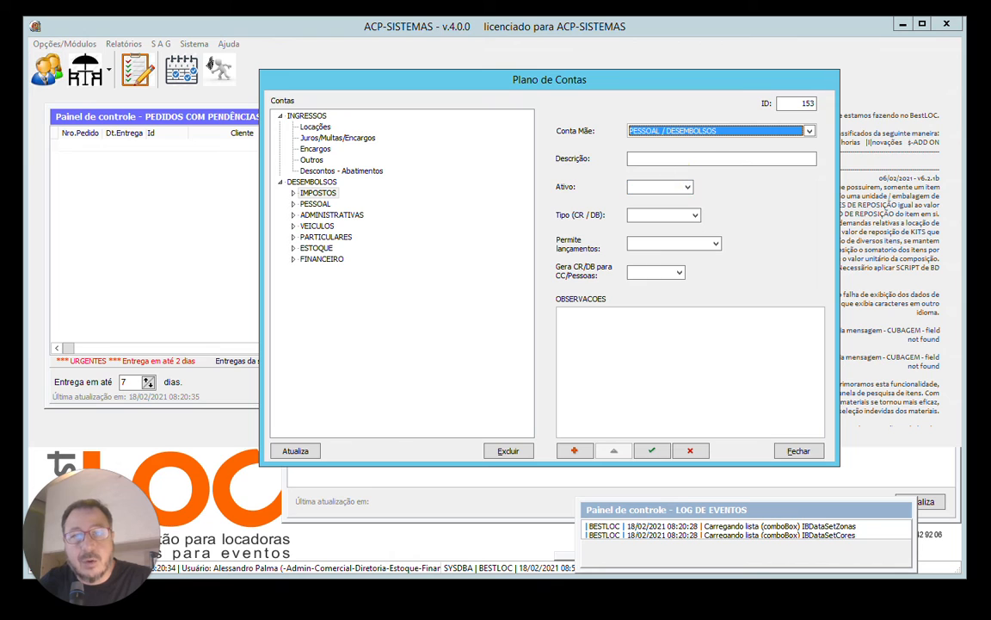
Enter "plano de saude ..." as the new account's Descrição and set Ativo to Sim.
{"action": "left_click", "coordinate": [659, 158]}
{"action": "type", "text": "plano de saude"}
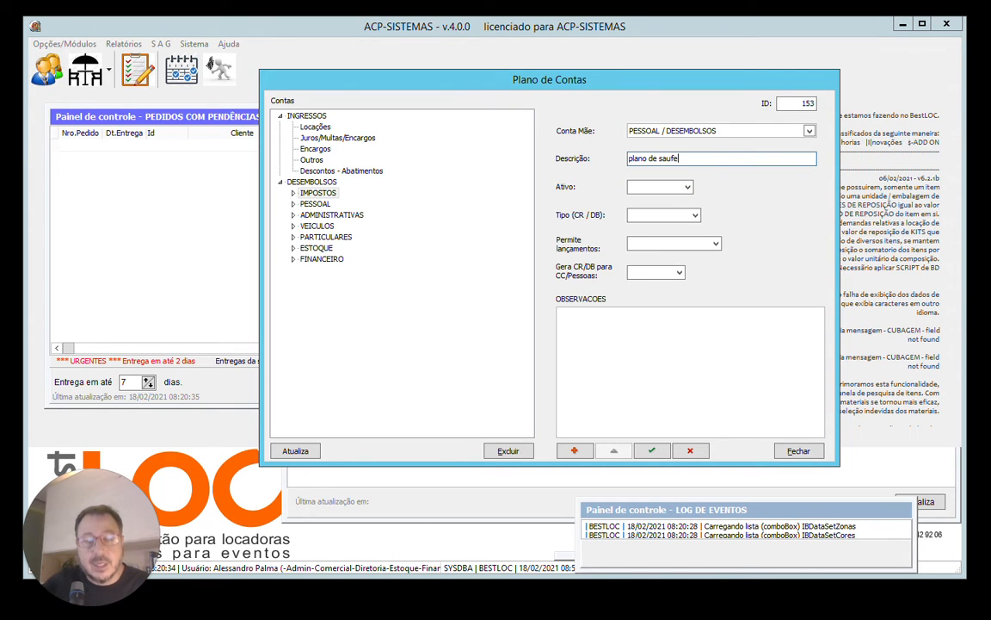
{"action": "left_click", "coordinate": [686, 188]}
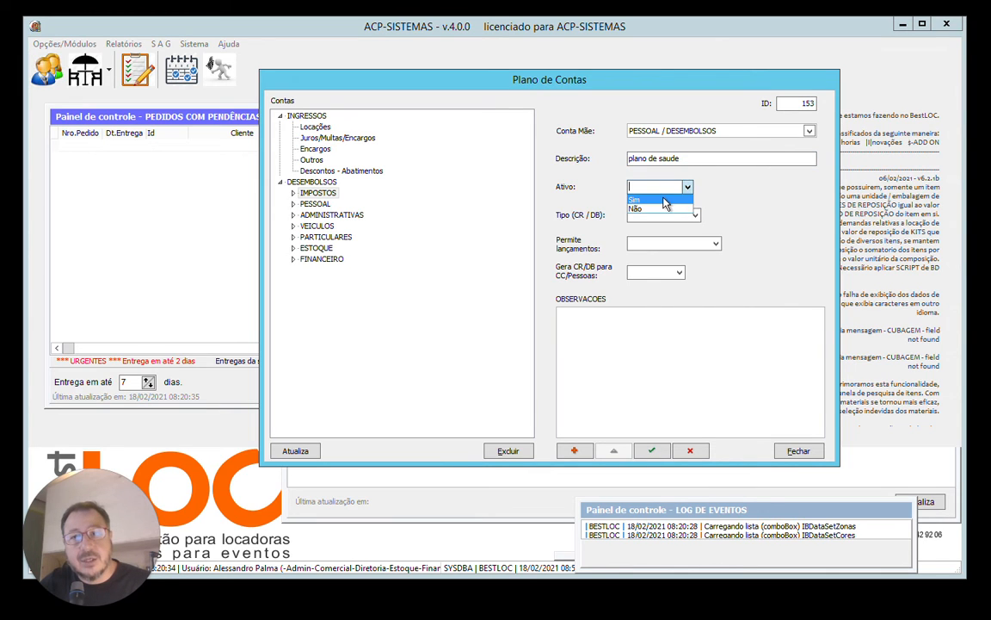
{"action": "left_click", "coordinate": [670, 198]}
{"action": "left_click", "coordinate": [686, 158]}
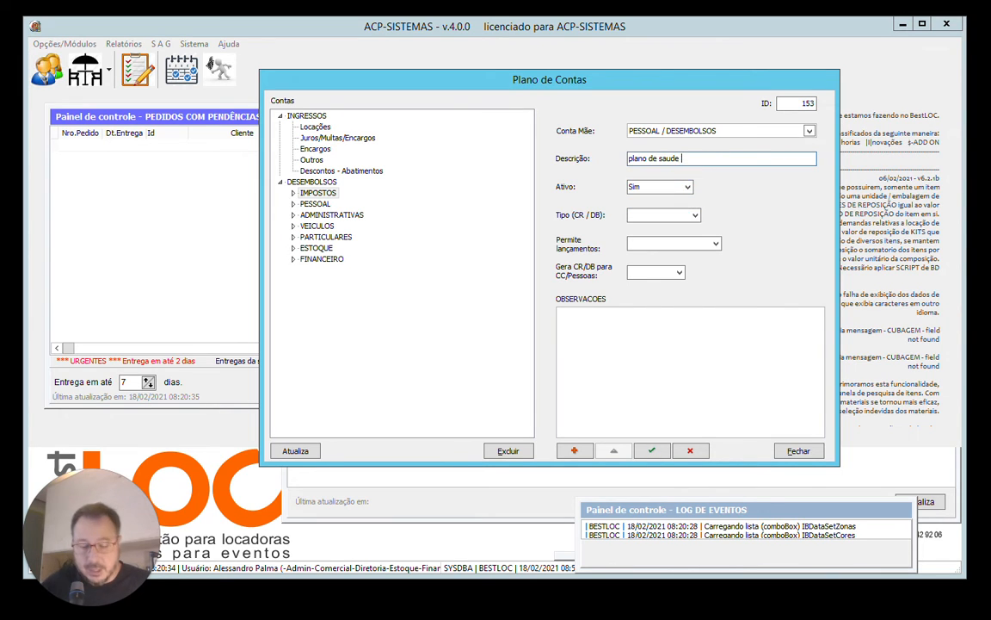
{"action": "type", "text": "..."}
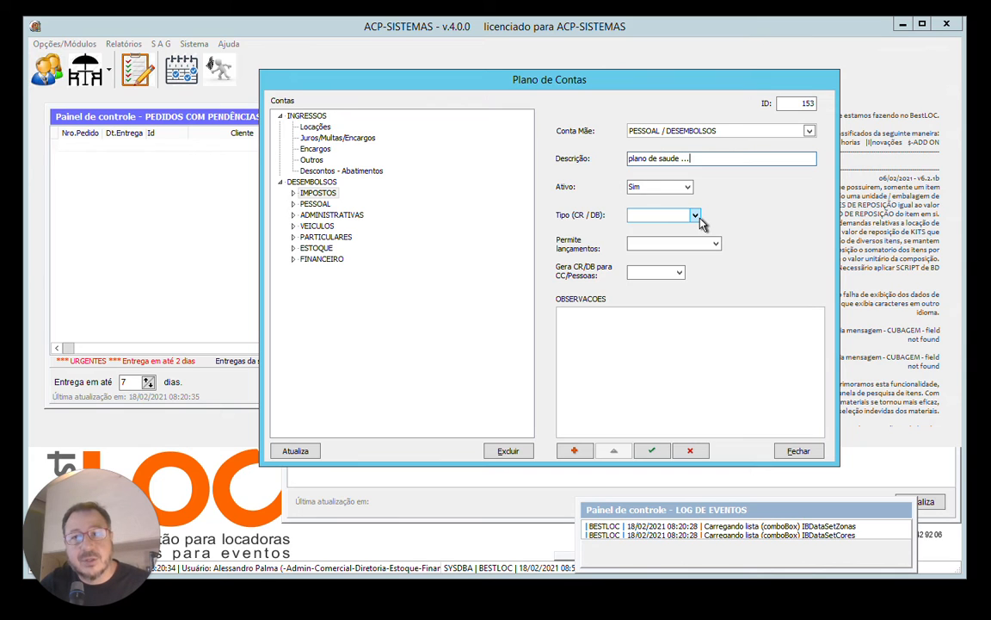
Set Tipo to Despesas, Permite lançamentos to Sim and Gera CR/DB para CC/Pessoas to Não, and save the account.
{"action": "left_click", "coordinate": [696, 216]}
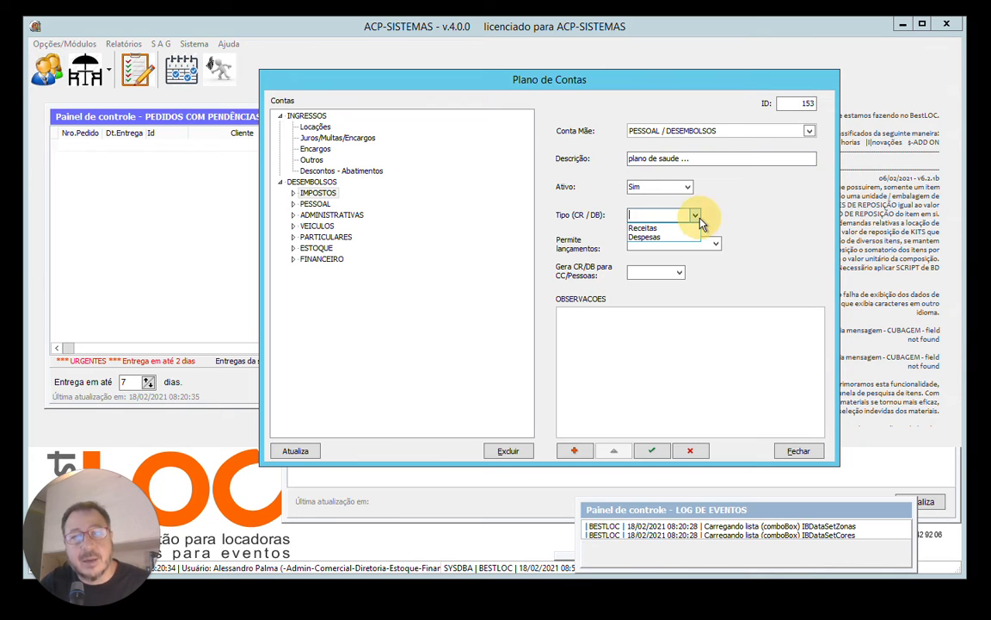
{"action": "left_click", "coordinate": [652, 238]}
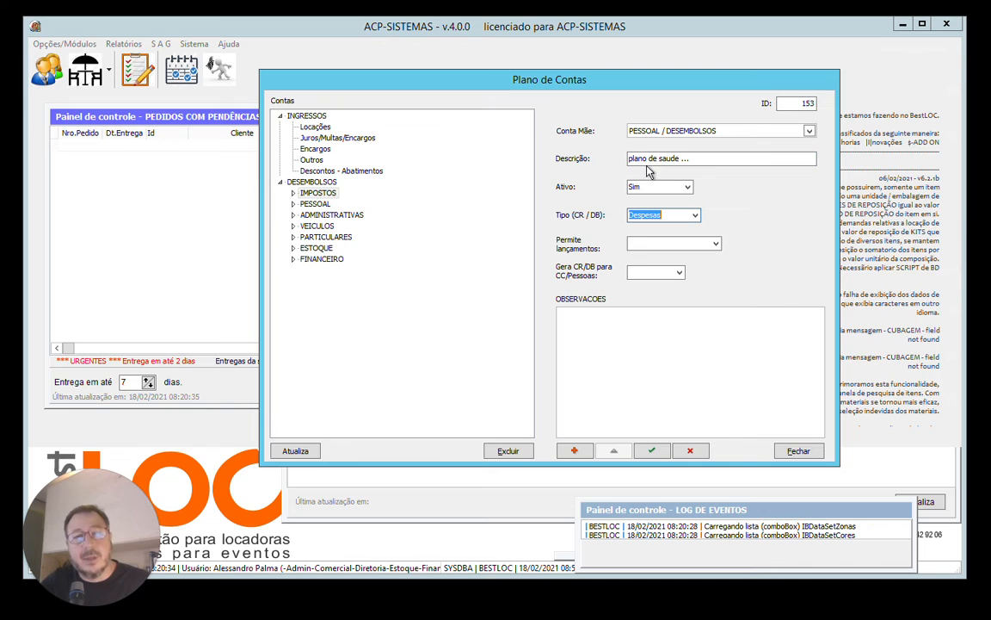
{"action": "left_click", "coordinate": [715, 244]}
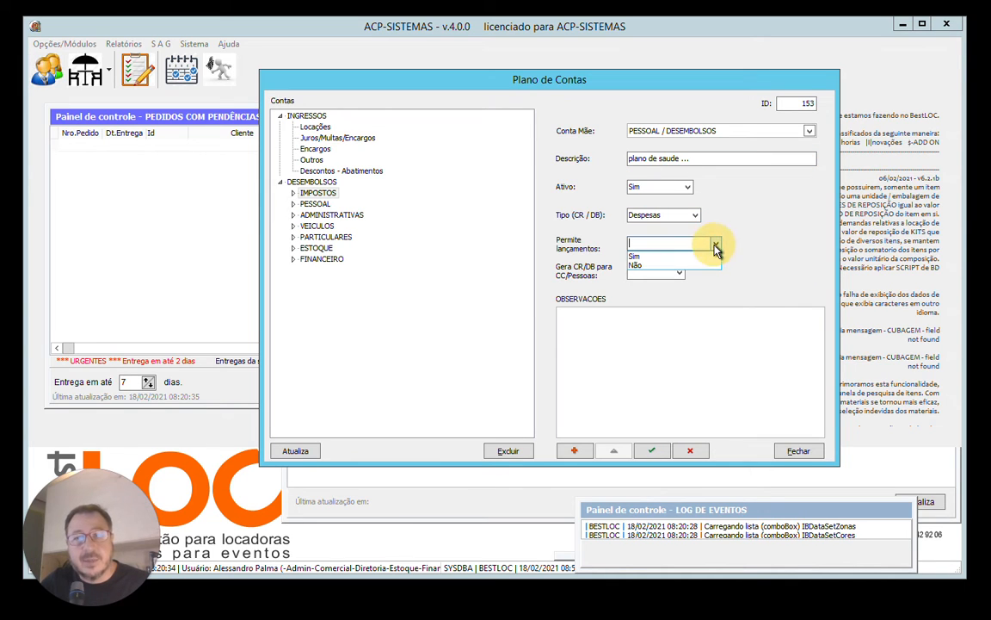
{"action": "left_click", "coordinate": [653, 258]}
{"action": "left_click", "coordinate": [679, 273]}
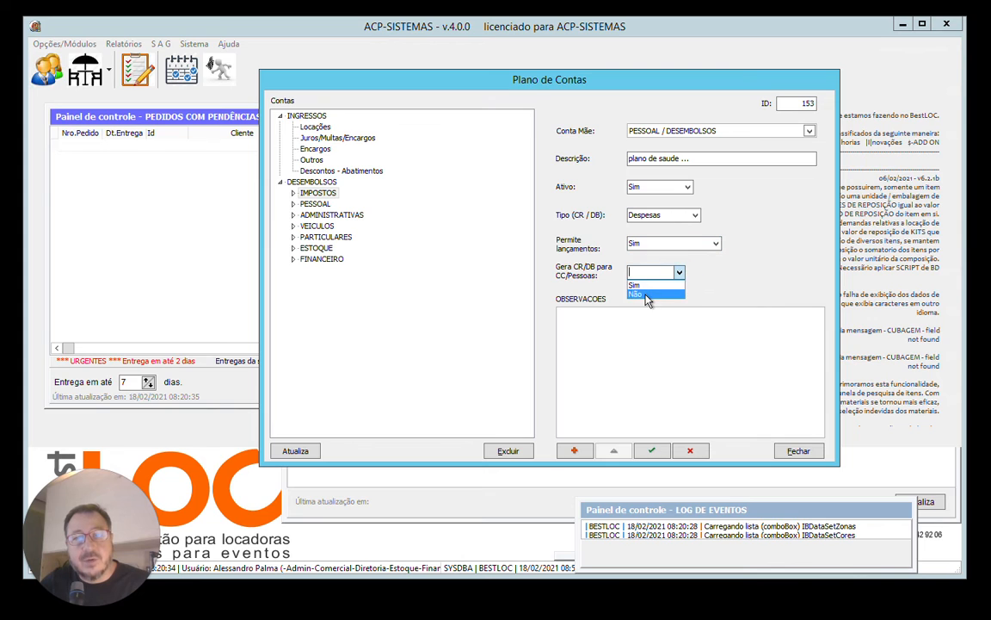
{"action": "left_click", "coordinate": [648, 296]}
{"action": "left_click", "coordinate": [651, 450]}
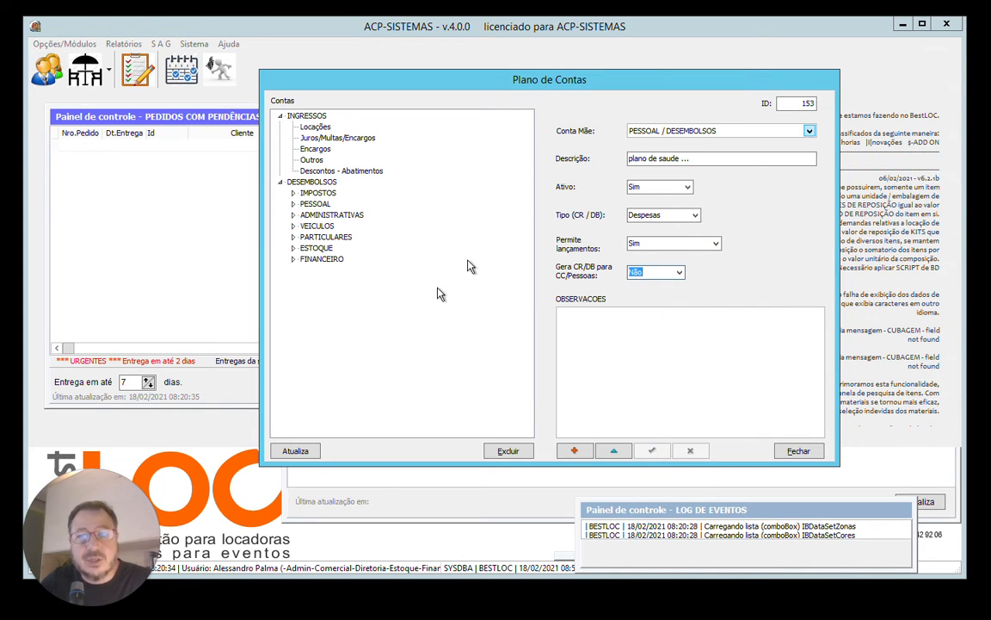
Refresh the account tree and review the "plano de saude ..." sub-account under PESSOAL.
{"action": "left_click", "coordinate": [294, 448]}
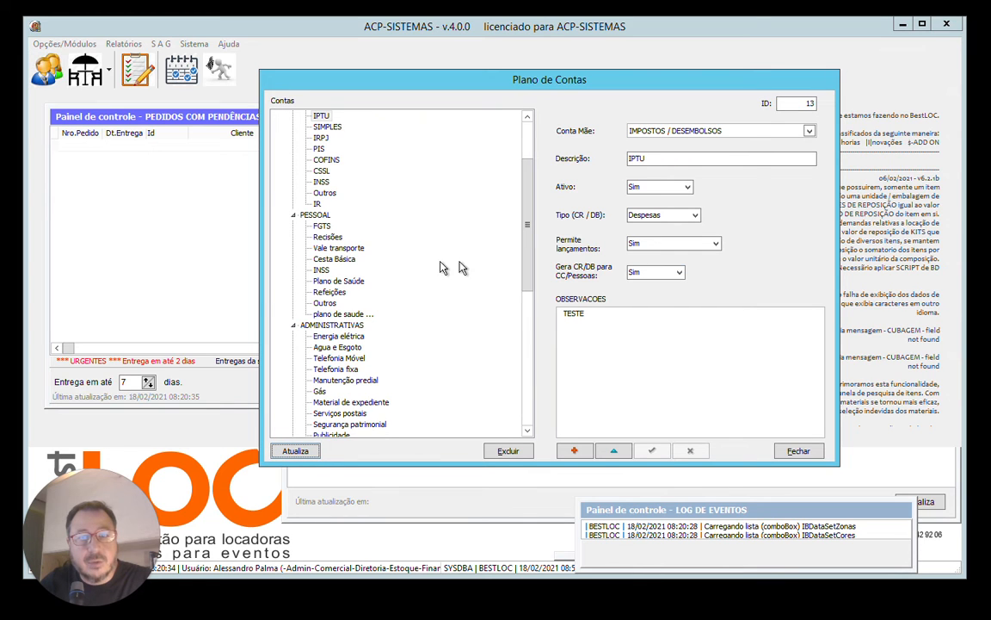
{"action": "left_click_drag", "start_coordinate": [531, 244], "coordinate": [540, 172]}
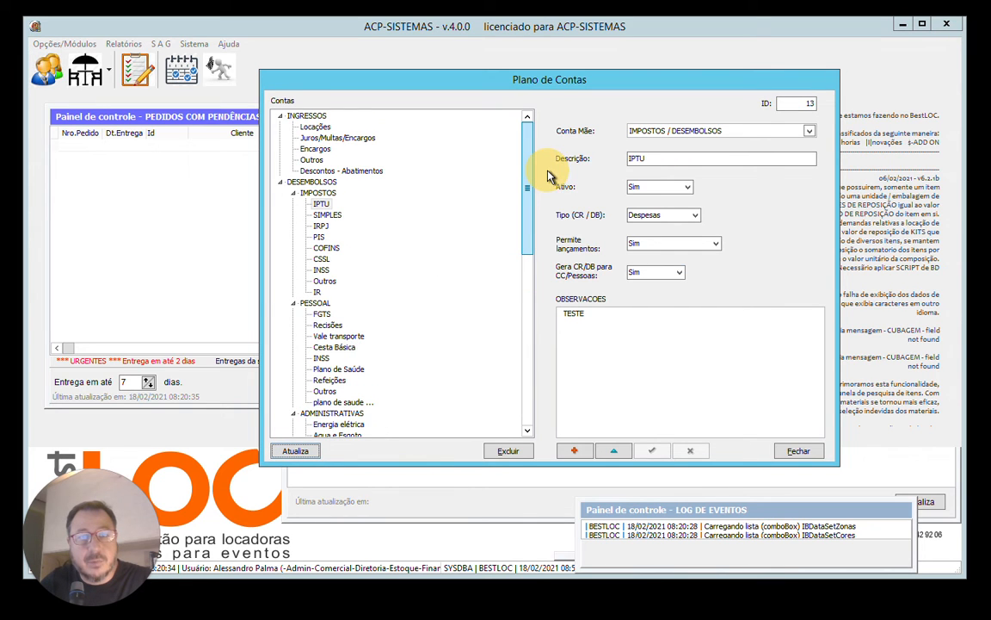
{"action": "left_click", "coordinate": [281, 183]}
{"action": "left_click", "coordinate": [279, 182]}
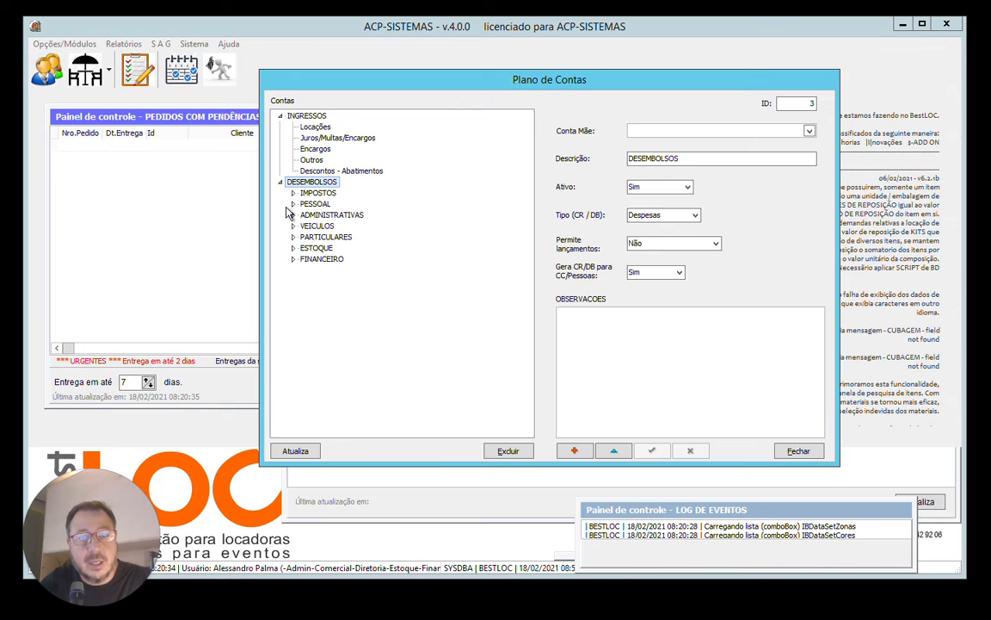
{"action": "left_click", "coordinate": [293, 204]}
{"action": "left_click", "coordinate": [340, 303]}
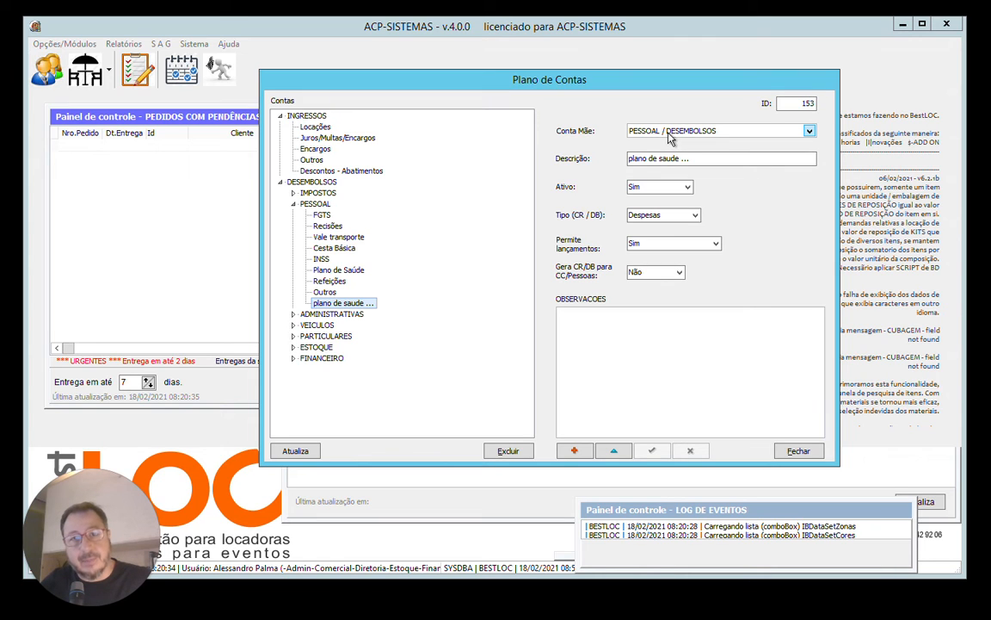
{"action": "left_click", "coordinate": [293, 204]}
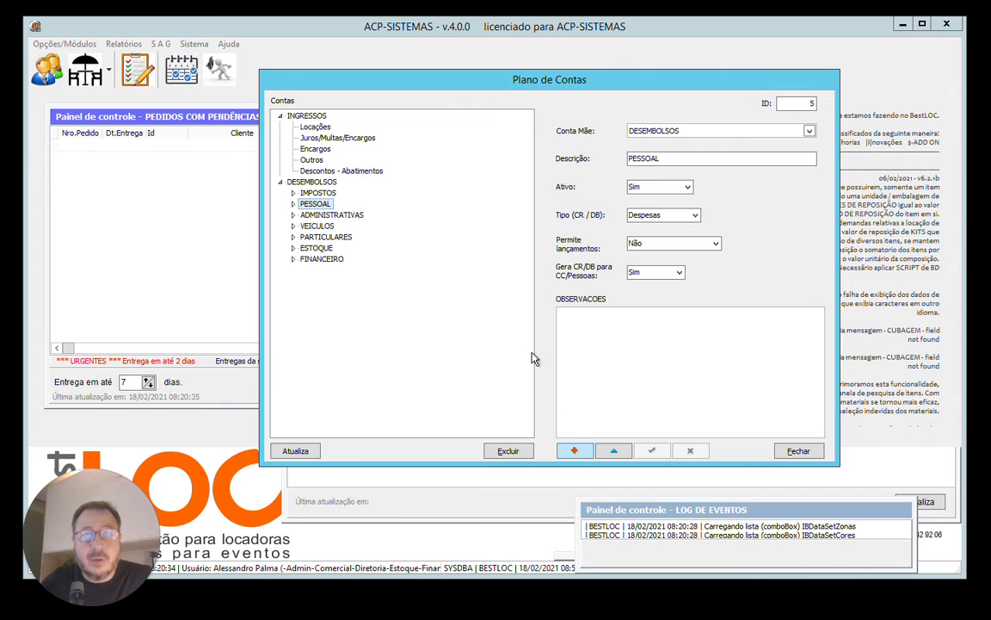
Start a new account with DESEMBOLSOS as Conta Mãe and AQUISICOES as Descrição.
{"action": "left_click", "coordinate": [307, 116]}
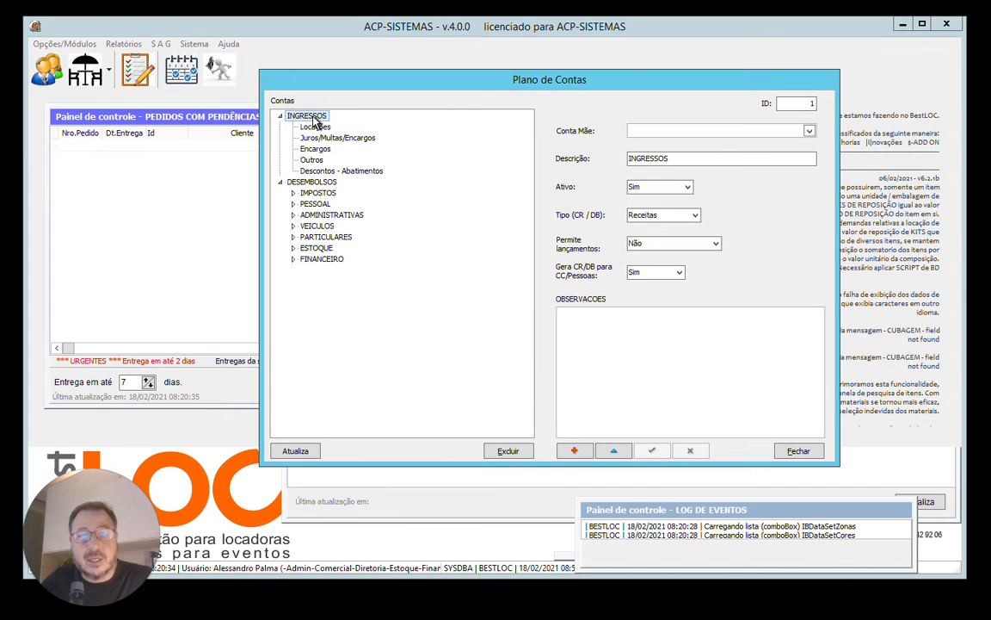
{"action": "left_click", "coordinate": [305, 181]}
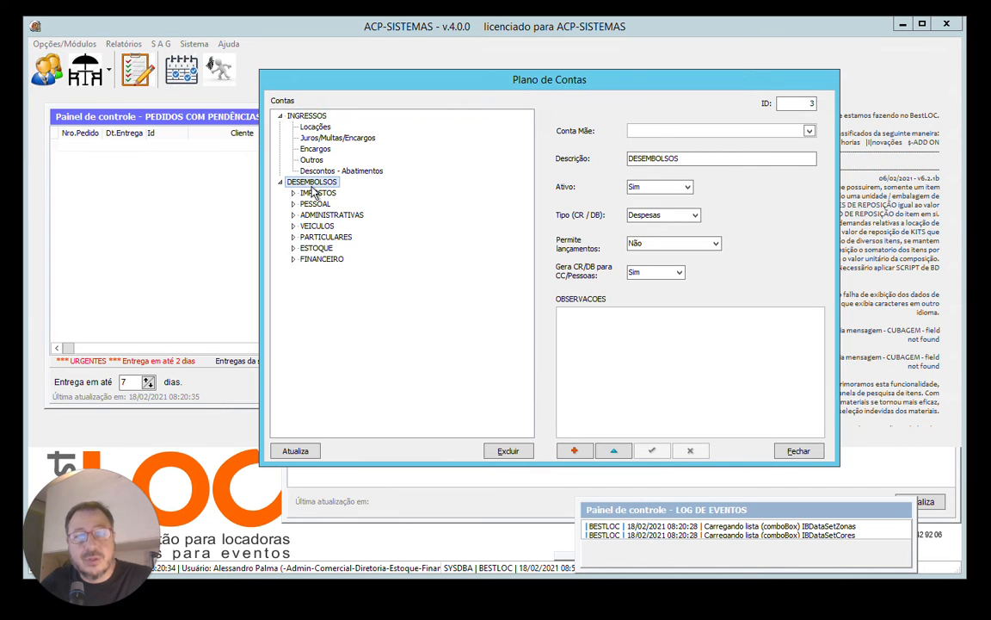
{"action": "left_click", "coordinate": [575, 451]}
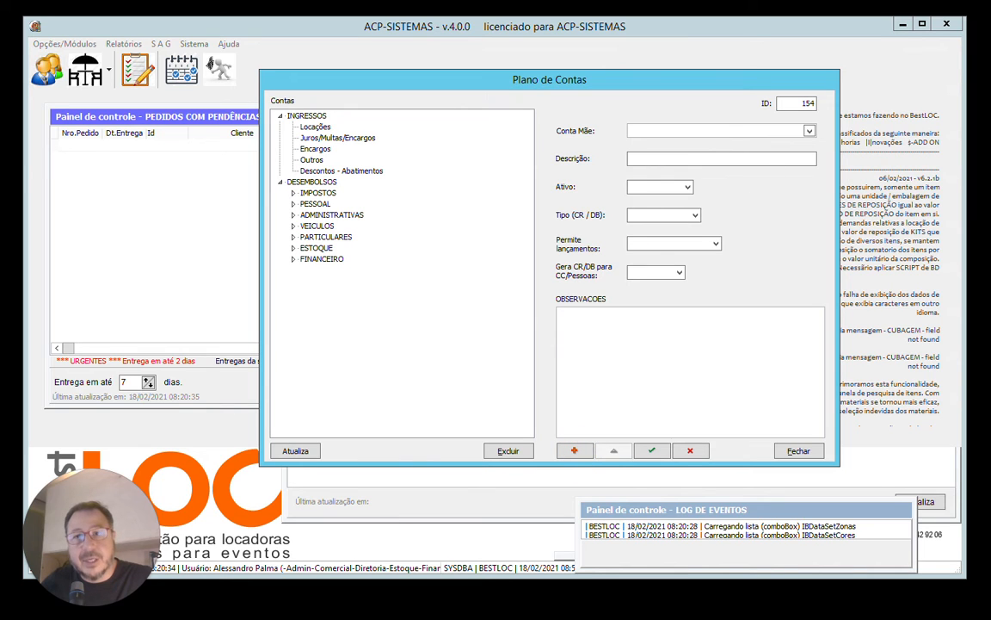
{"action": "left_click", "coordinate": [809, 131]}
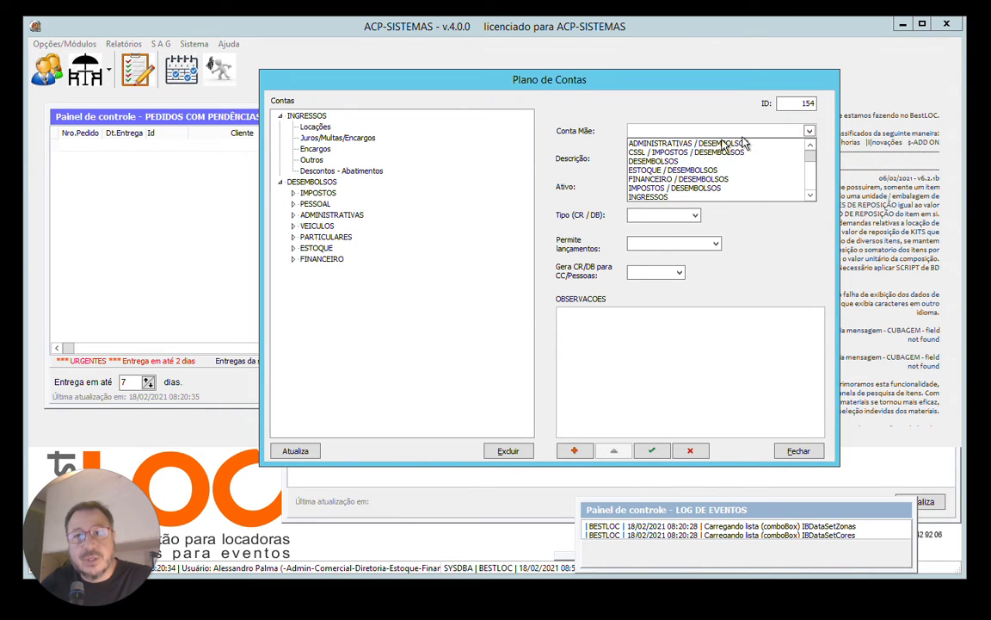
{"action": "left_click", "coordinate": [654, 161]}
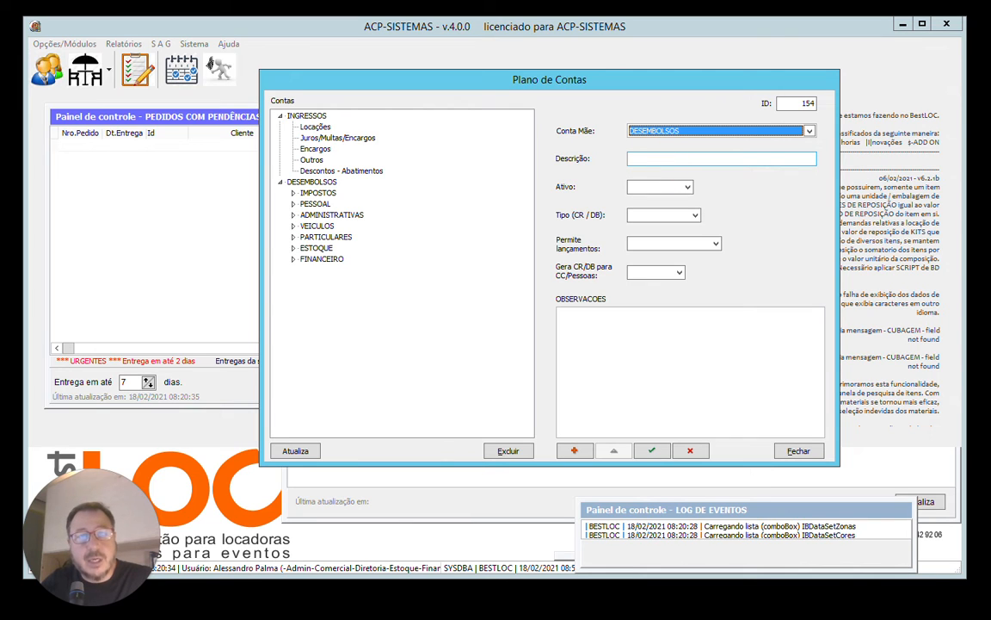
{"action": "left_click", "coordinate": [654, 159]}
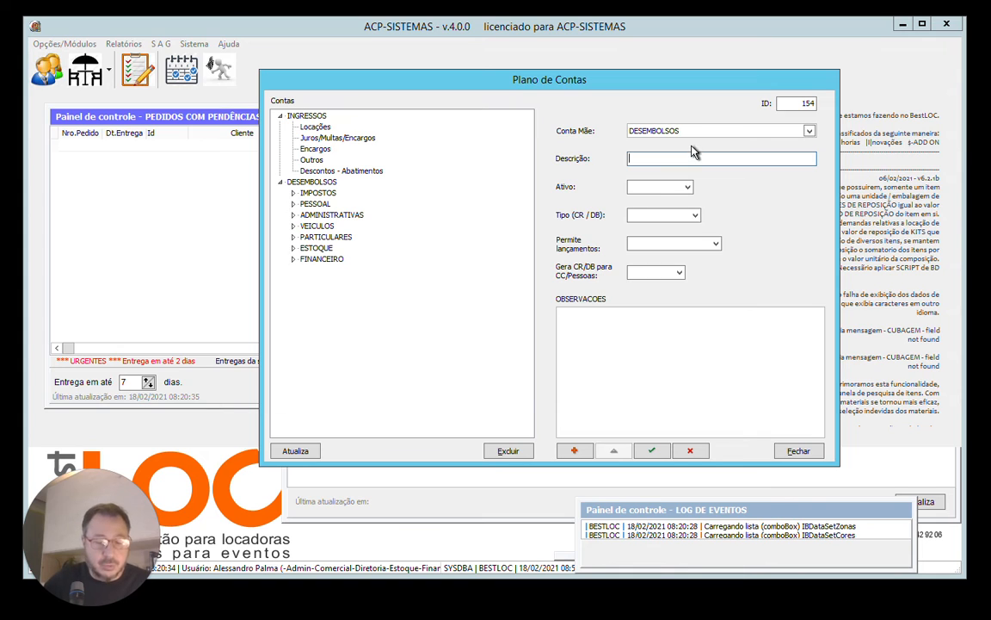
{"action": "type", "text": "AQUISICOES"}
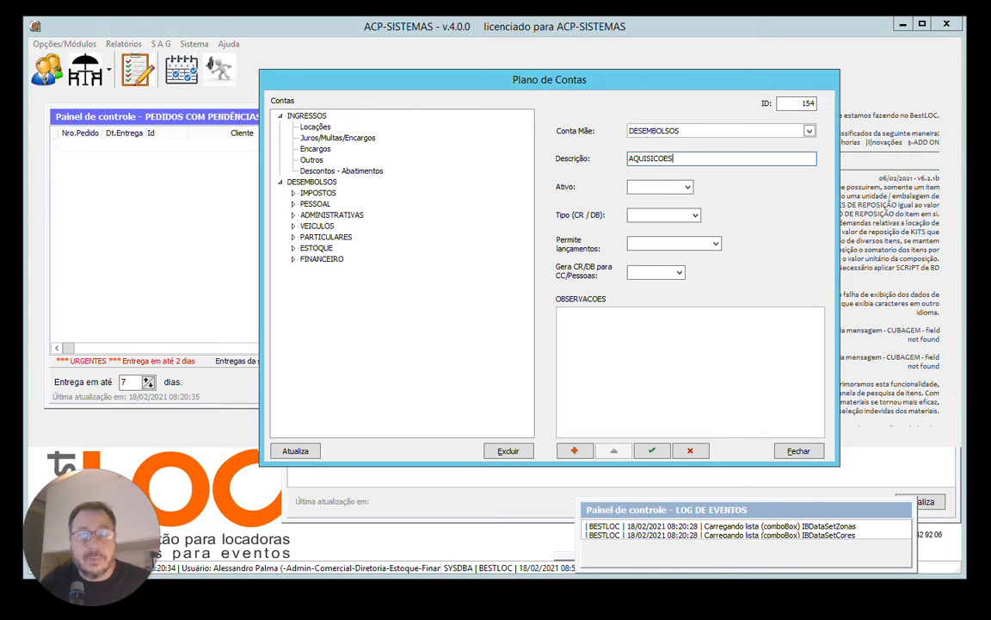
Set Ativo to Sim, Tipo to Receitas, and Permite lançamentos and Gera CR/DB para CC/Pessoas to Não, and save the account.
{"action": "left_click", "coordinate": [688, 189]}
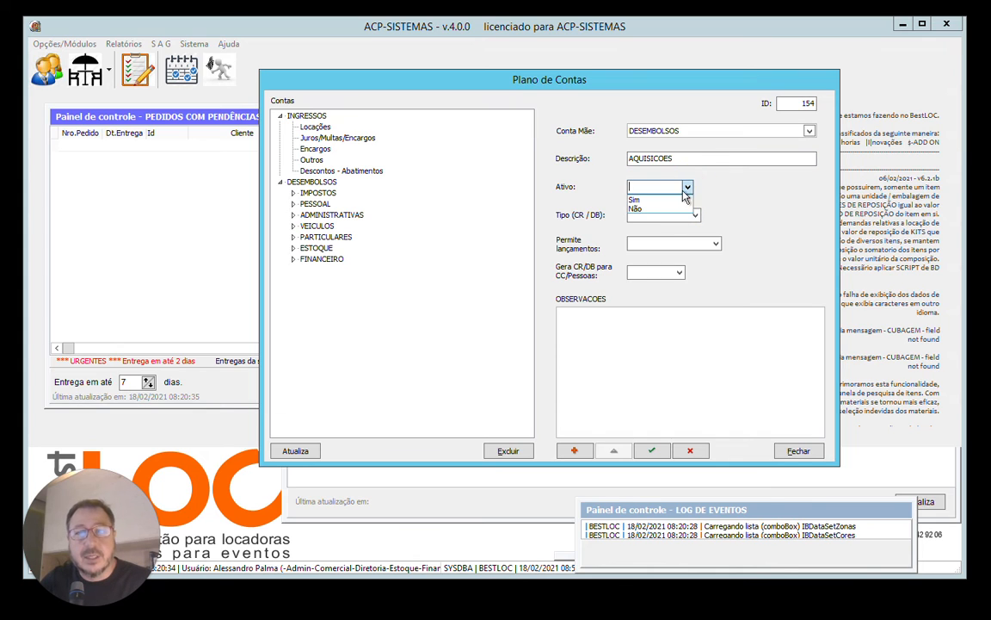
{"action": "left_click", "coordinate": [664, 201]}
{"action": "left_click", "coordinate": [695, 215]}
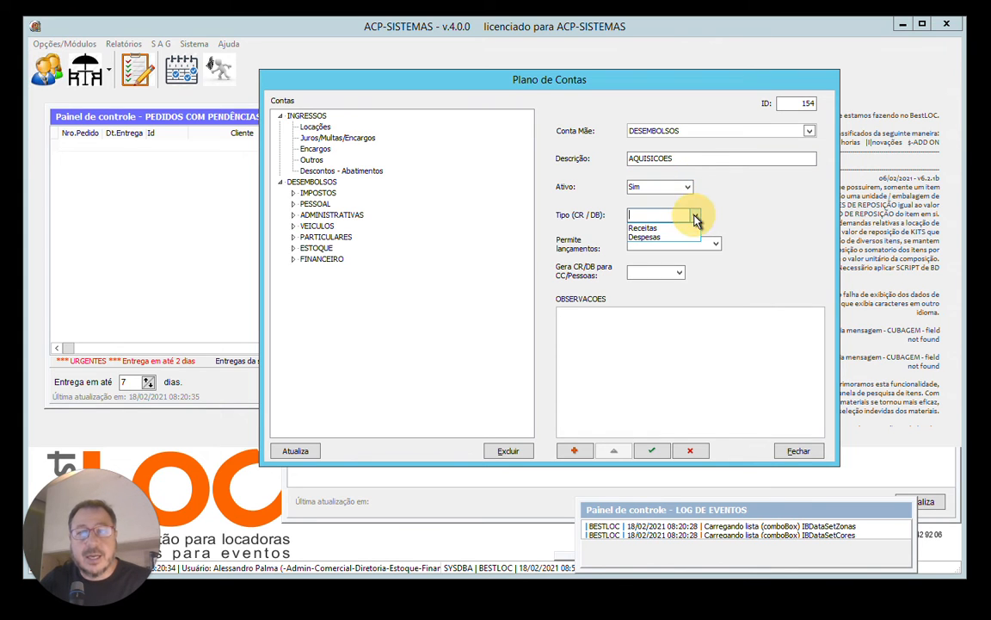
{"action": "left_click", "coordinate": [663, 229]}
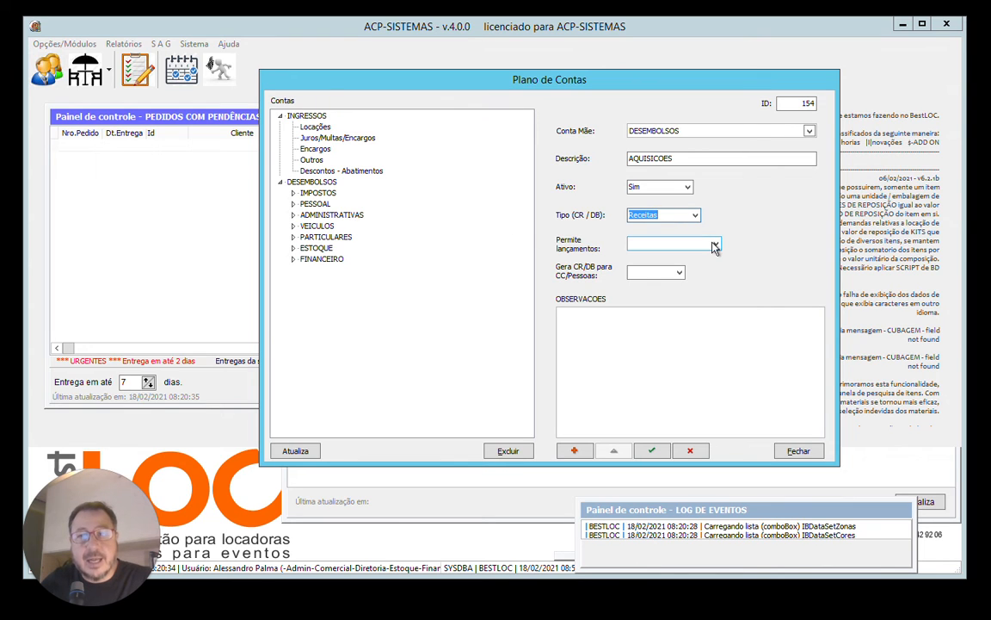
{"action": "left_click", "coordinate": [713, 247]}
{"action": "left_click", "coordinate": [641, 263]}
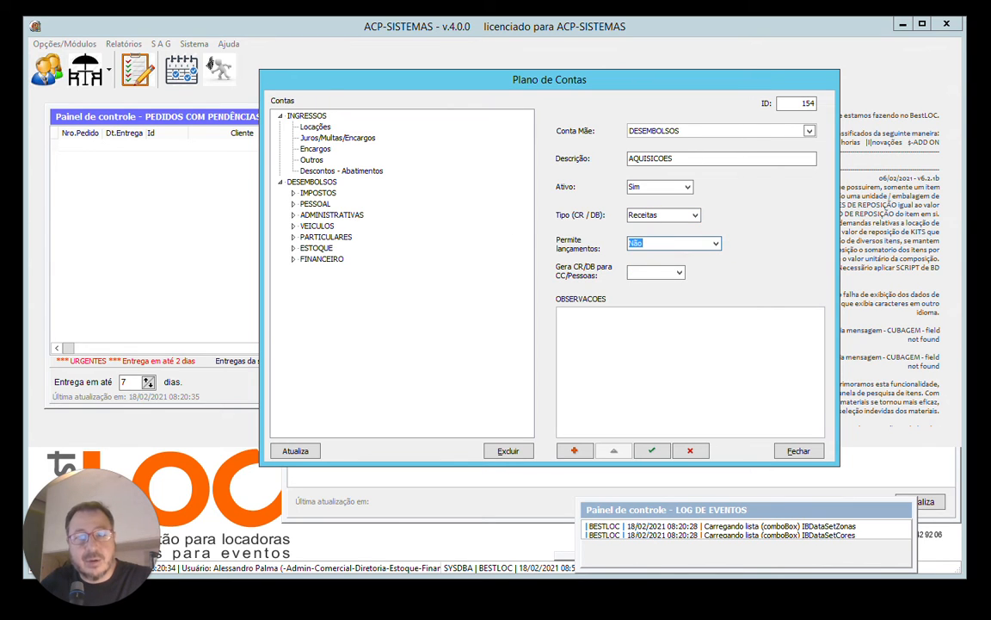
{"action": "left_click", "coordinate": [678, 274]}
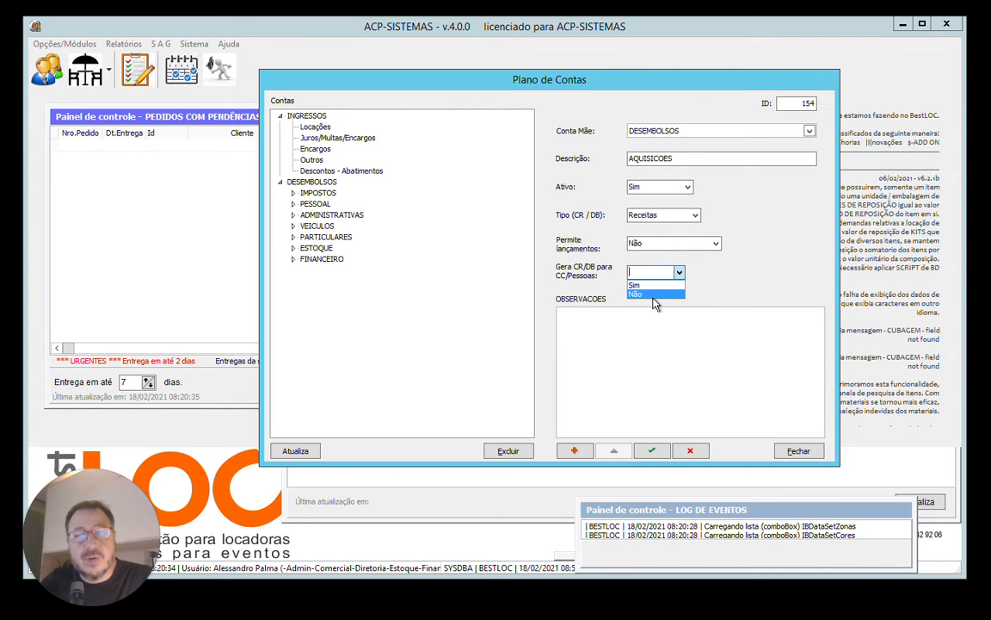
{"action": "left_click", "coordinate": [655, 295]}
{"action": "left_click", "coordinate": [651, 450]}
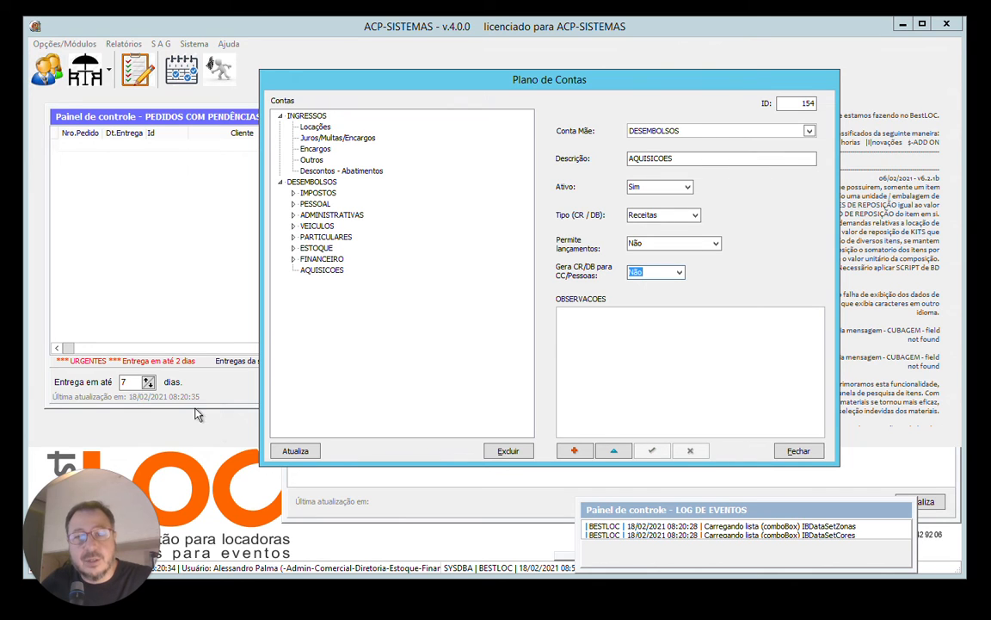
Refresh the account tree, collapse the DESEMBOLSOS groups and review the new AQUISICOES account.
{"action": "left_click", "coordinate": [325, 270]}
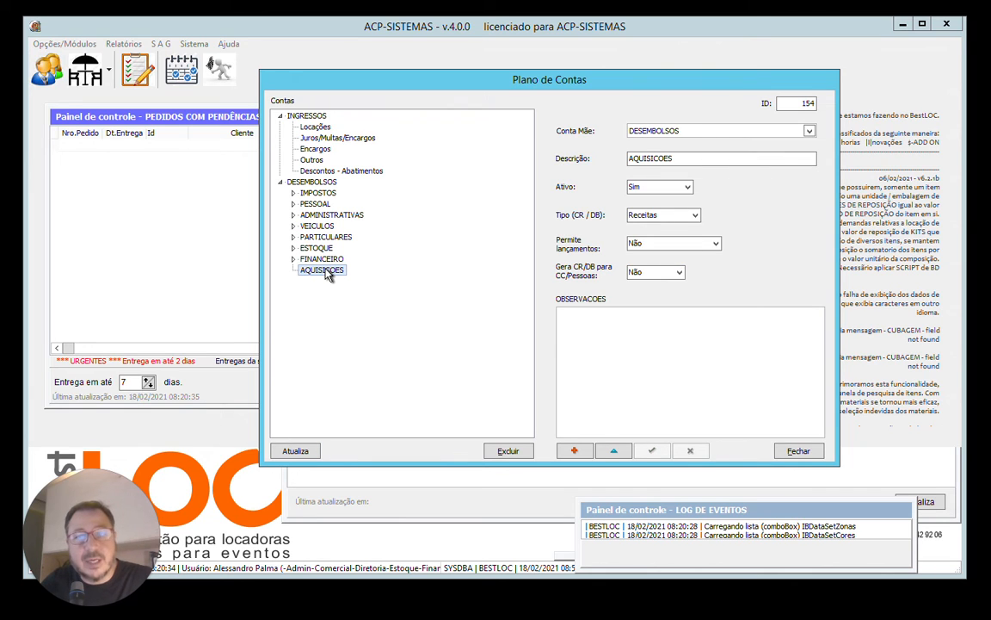
{"action": "left_click", "coordinate": [295, 451]}
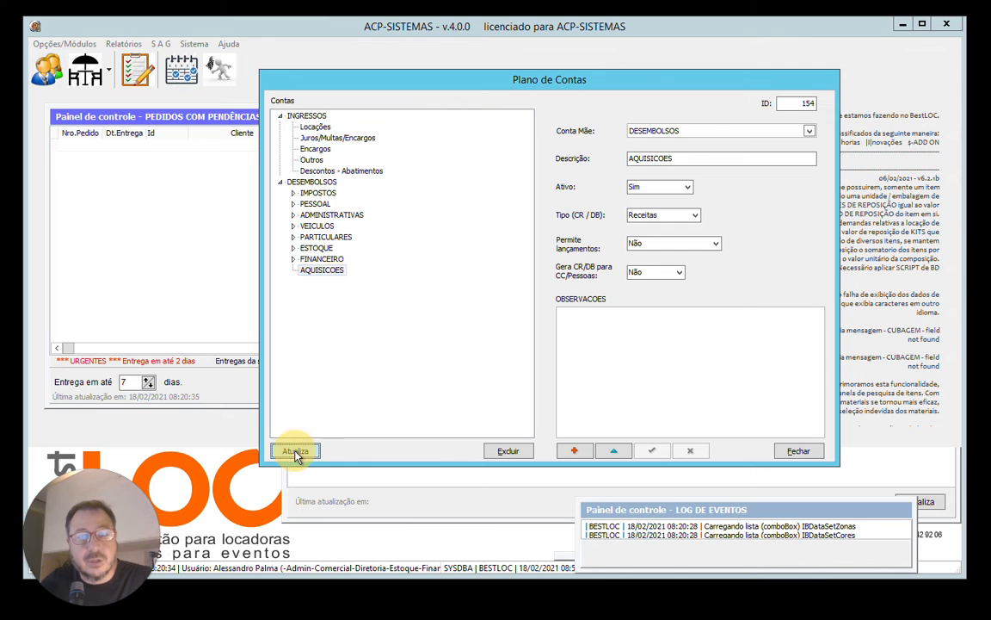
{"action": "left_click_drag", "start_coordinate": [529, 266], "coordinate": [535, 148]}
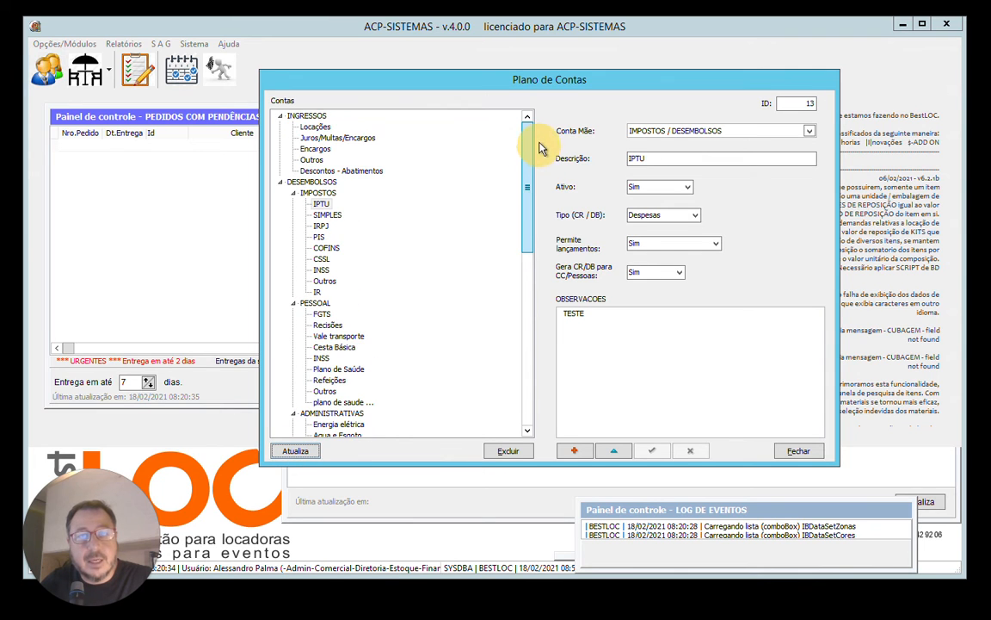
{"action": "left_click", "coordinate": [296, 195]}
{"action": "left_click", "coordinate": [292, 204]}
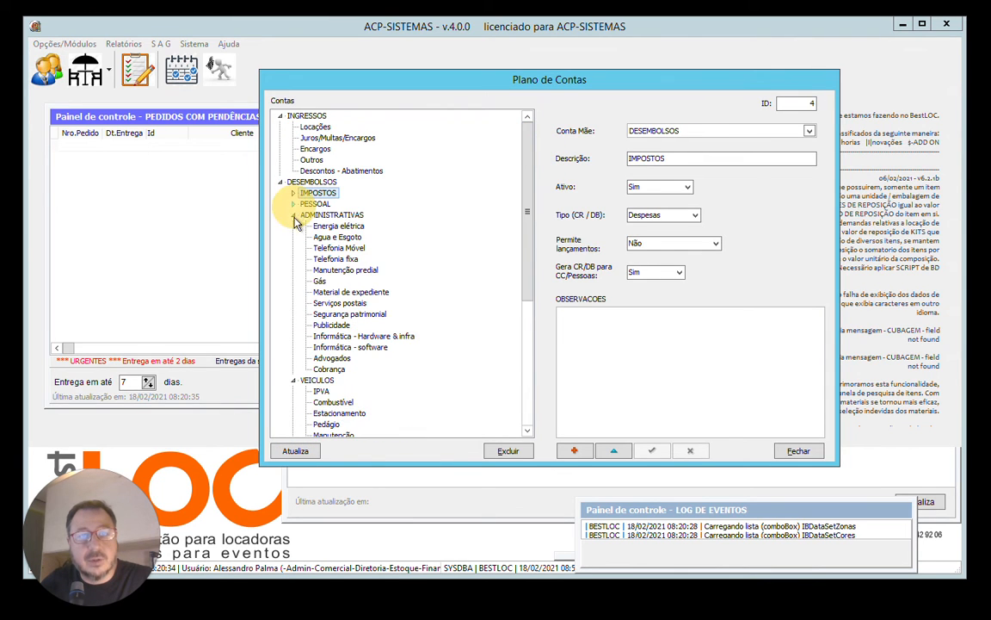
{"action": "left_click", "coordinate": [293, 215]}
{"action": "left_click", "coordinate": [293, 226]}
{"action": "left_click", "coordinate": [280, 182]}
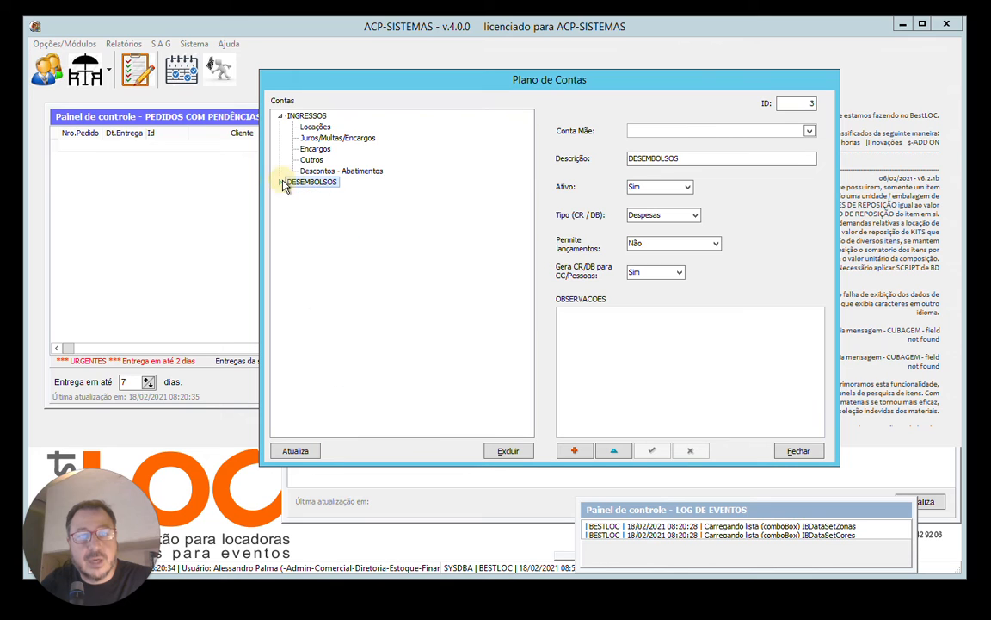
{"action": "left_click", "coordinate": [279, 182]}
{"action": "left_click", "coordinate": [325, 272]}
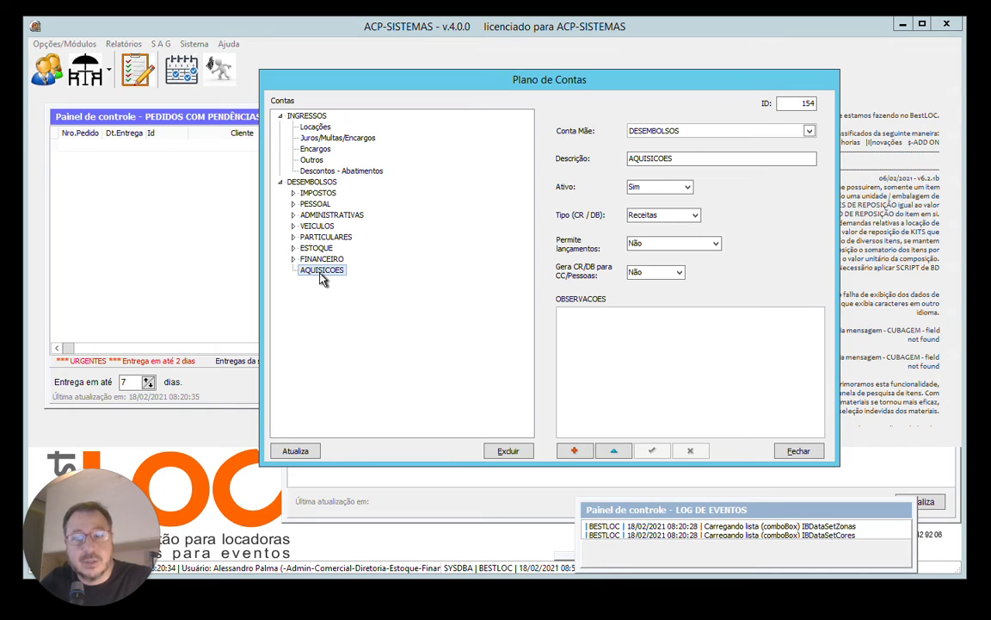
{"action": "left_click", "coordinate": [575, 453]}
{"action": "left_click", "coordinate": [809, 131]}
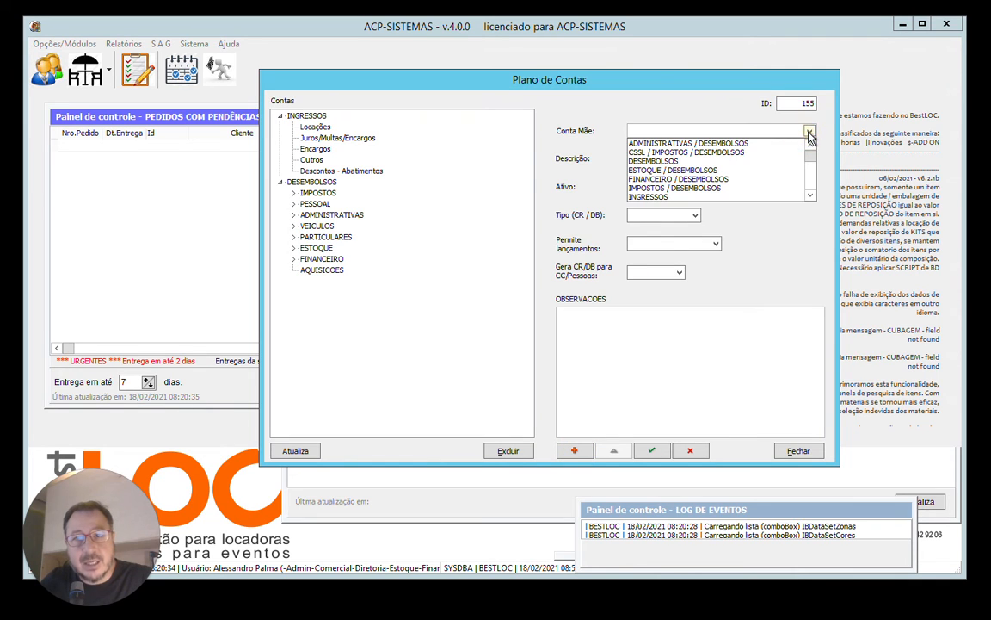
{"action": "scroll", "coordinate": [812, 132], "scroll_direction": "down", "scroll_amount": 1}
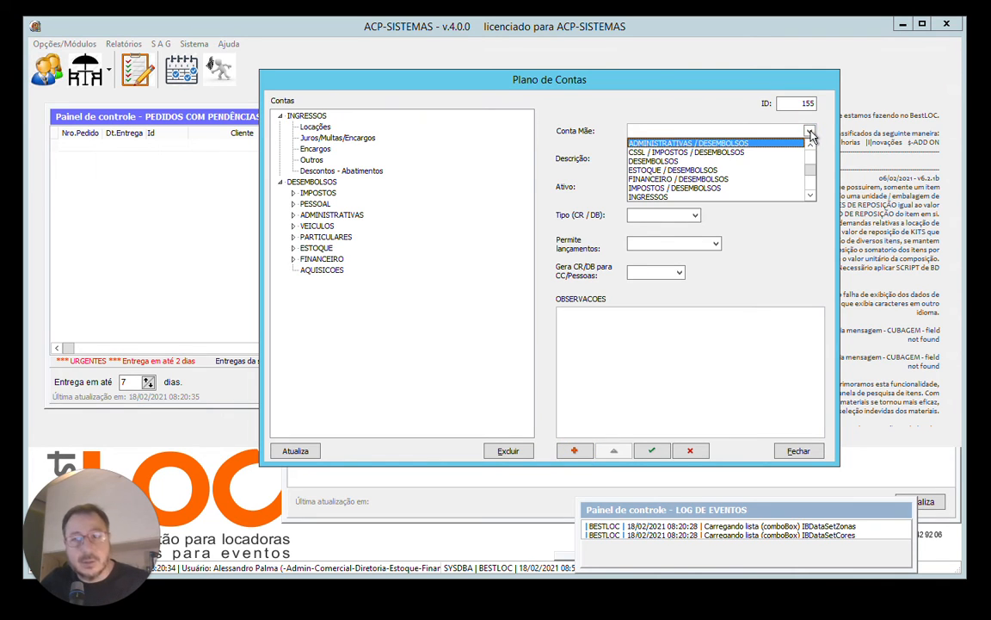
{"action": "scroll", "coordinate": [811, 135], "scroll_direction": "down", "scroll_amount": 9}
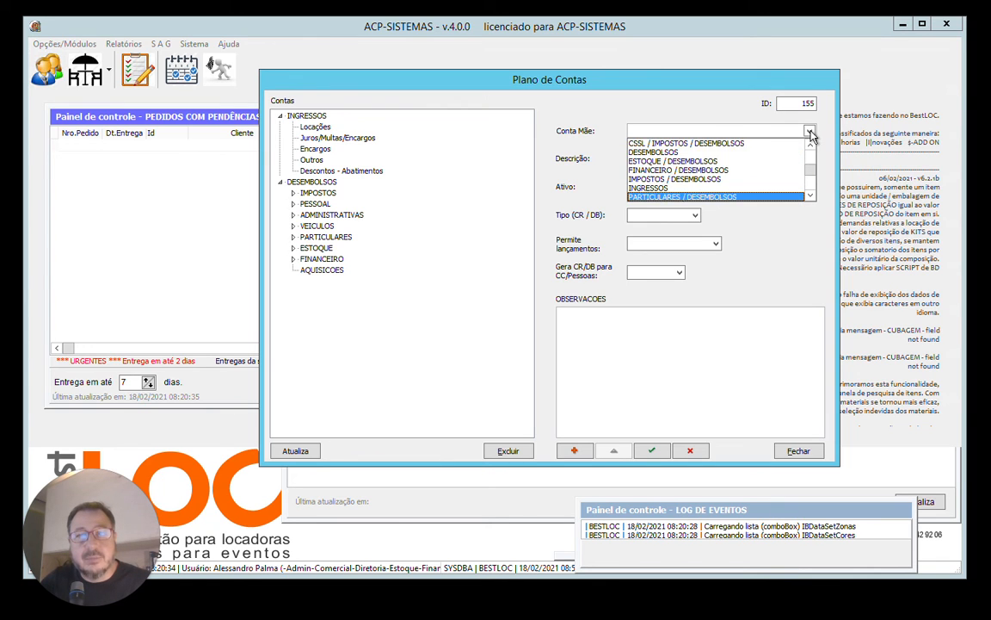
{"action": "scroll", "coordinate": [811, 135], "scroll_direction": "up", "scroll_amount": 8}
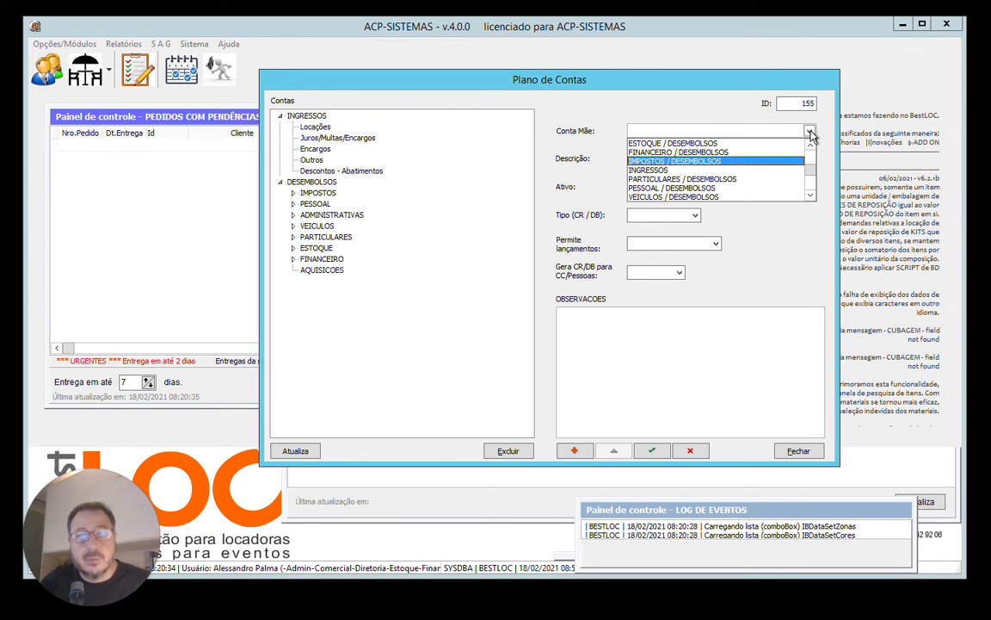
{"action": "left_click", "coordinate": [701, 456]}
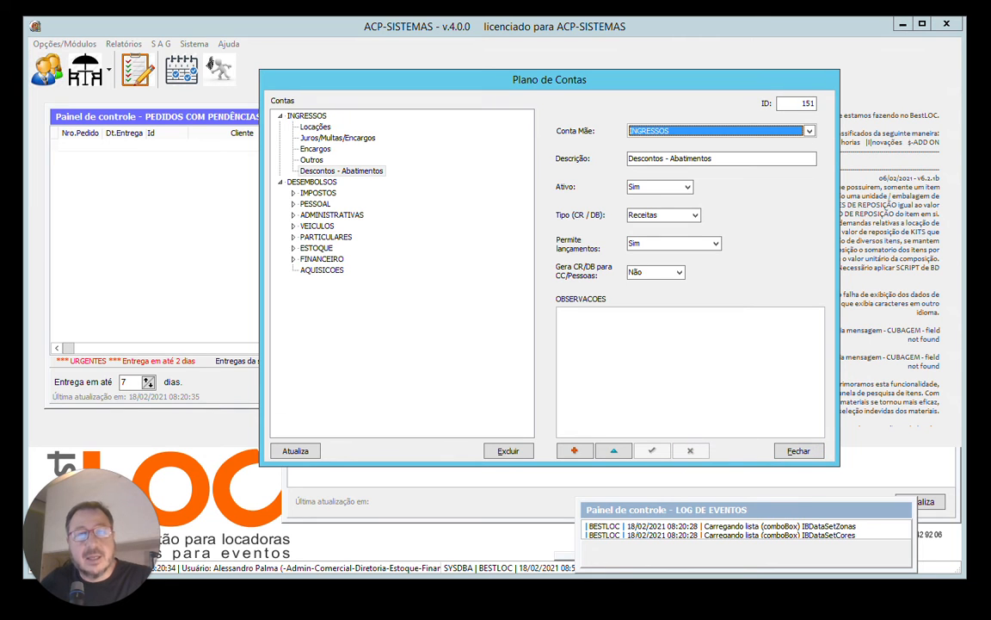
Close the Plano de Contas, exit the system and log back in to reload its lists.
{"action": "left_click", "coordinate": [797, 451]}
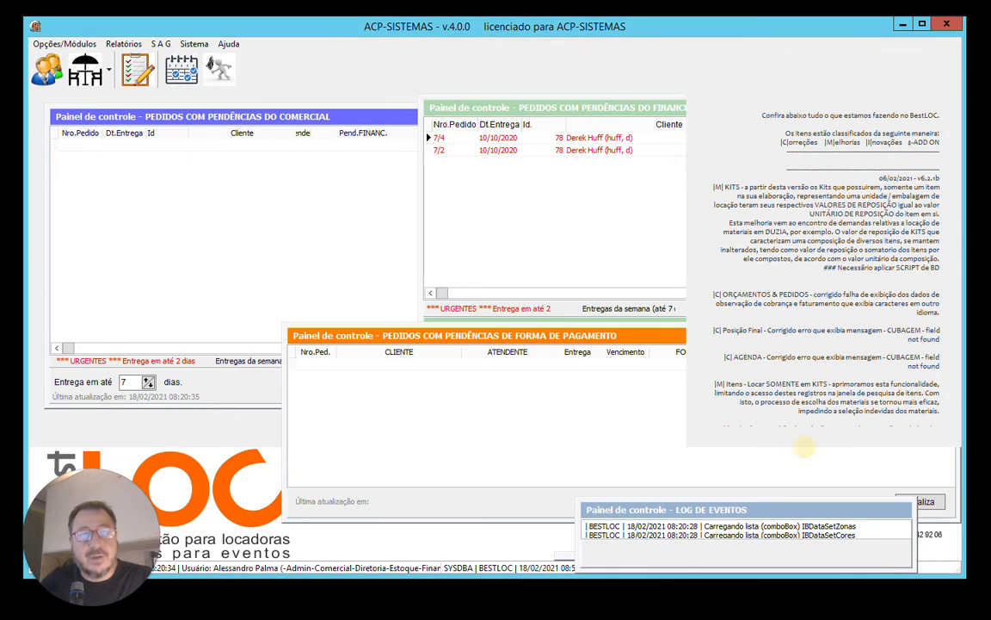
{"action": "left_click", "coordinate": [65, 43]}
{"action": "left_click", "coordinate": [52, 249]}
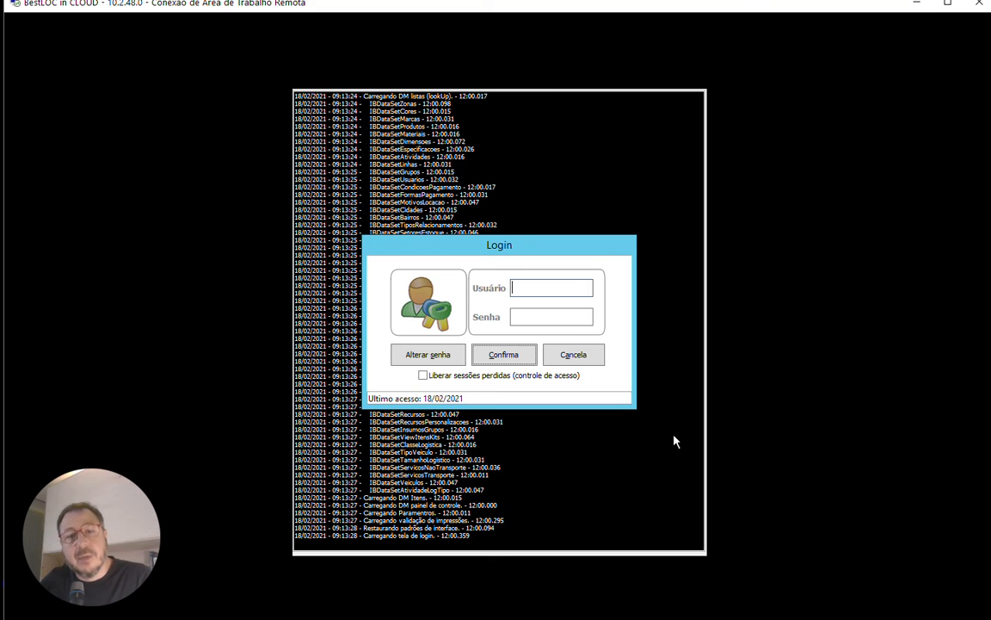
{"action": "key", "text": "Return"}
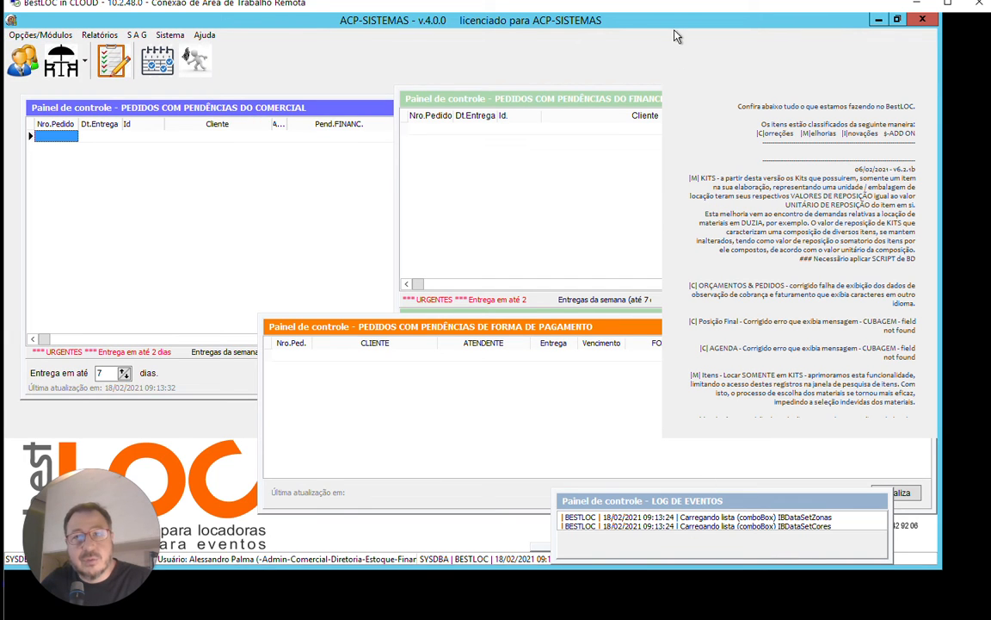
Reopen the Plano de Contas from the financial tables and collapse the groups under DESEMBOLSOS.
{"action": "left_click_drag", "start_coordinate": [708, 22], "coordinate": [716, 38]}
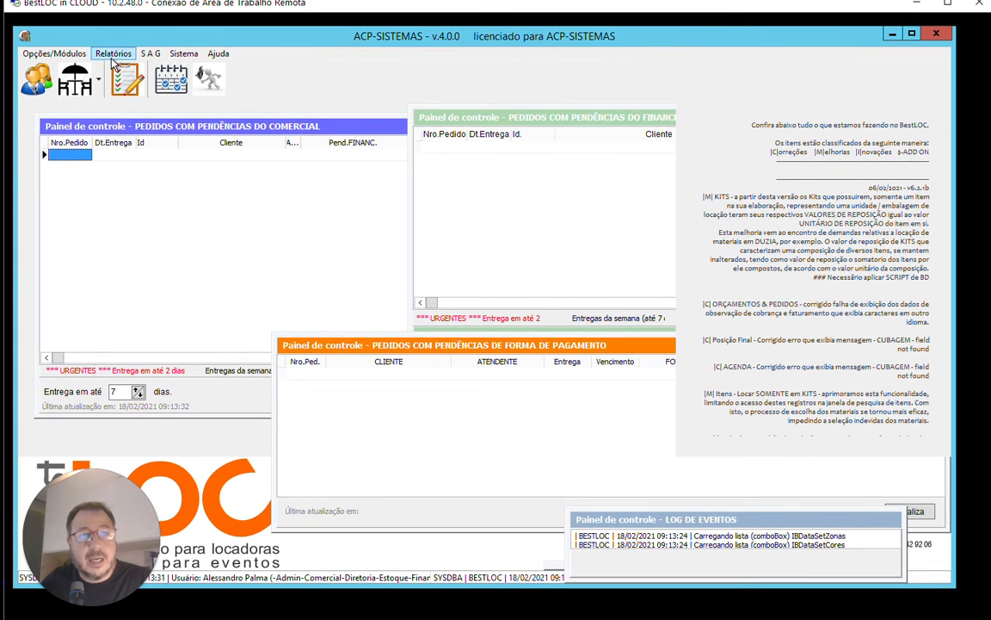
{"action": "left_click", "coordinate": [49, 56]}
{"action": "mouse_move", "coordinate": [64, 209]}
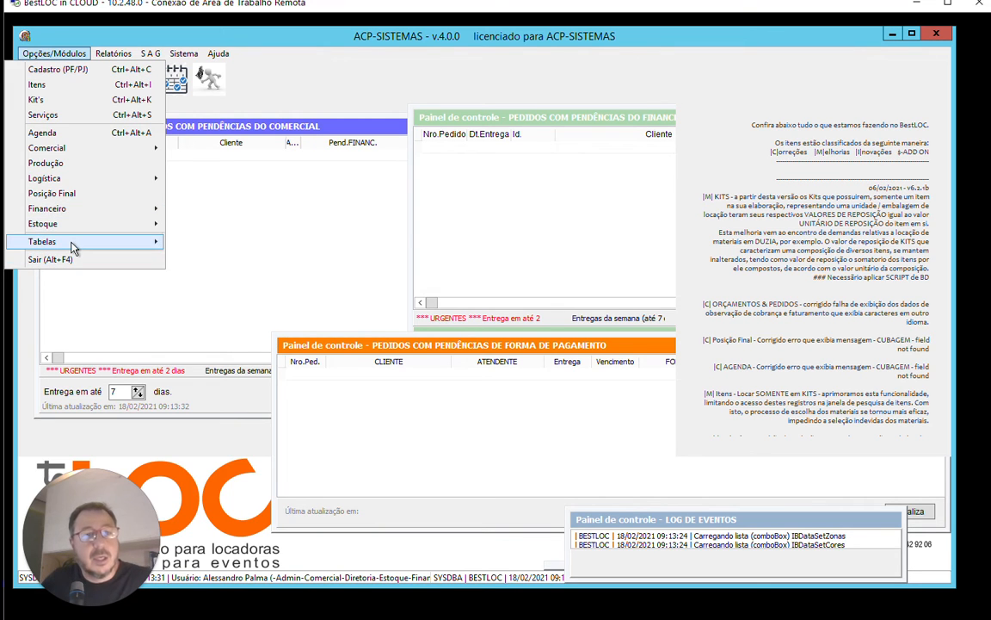
{"action": "mouse_move", "coordinate": [69, 242]}
{"action": "mouse_move", "coordinate": [219, 317]}
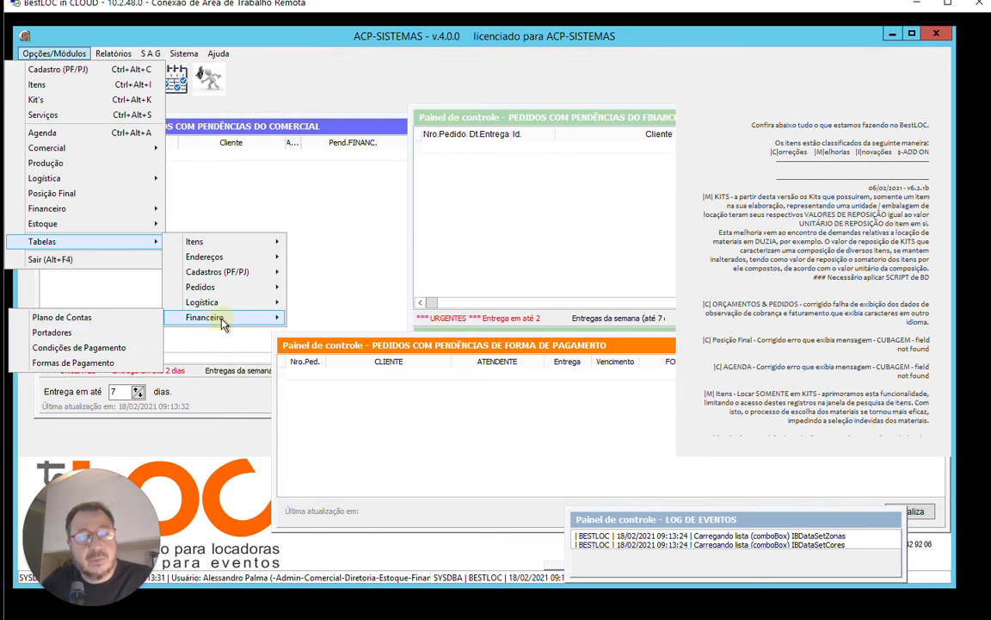
{"action": "left_click", "coordinate": [127, 319]}
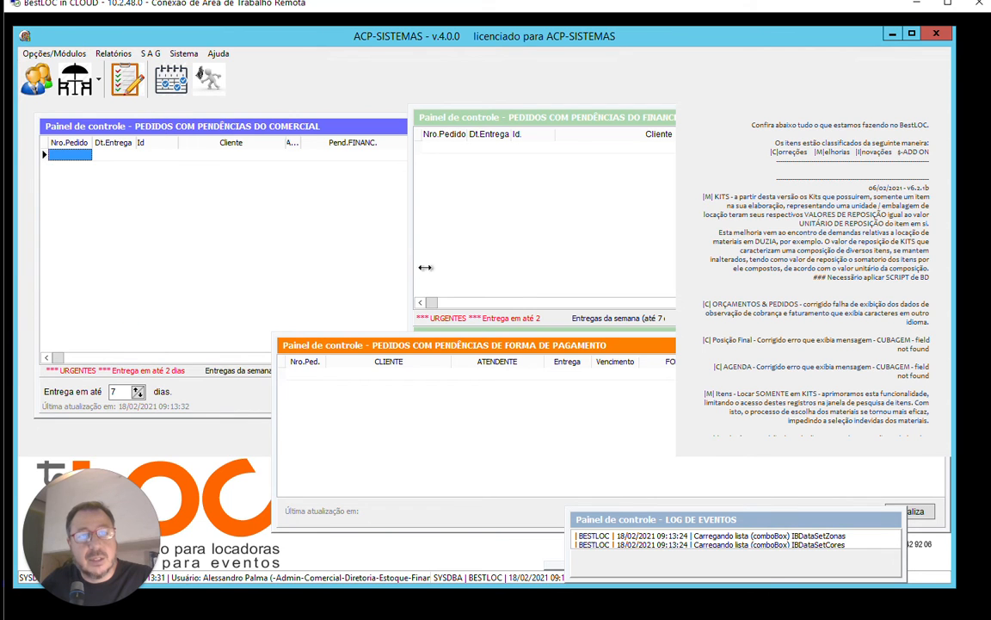
{"action": "left_click_drag", "start_coordinate": [459, 257], "coordinate": [462, 170]}
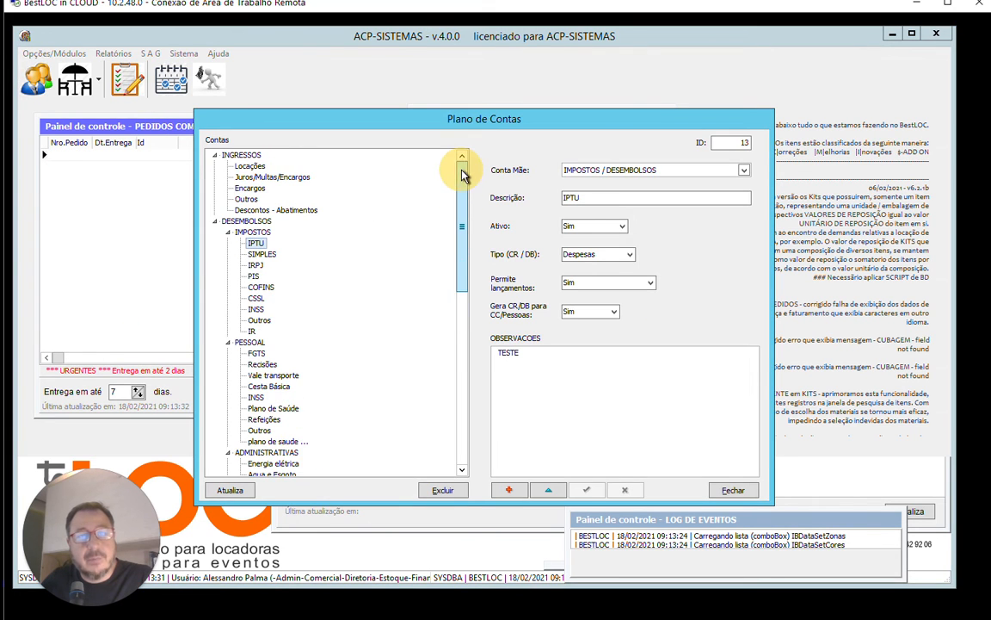
{"action": "left_click", "coordinate": [216, 221]}
{"action": "left_click", "coordinate": [216, 222]}
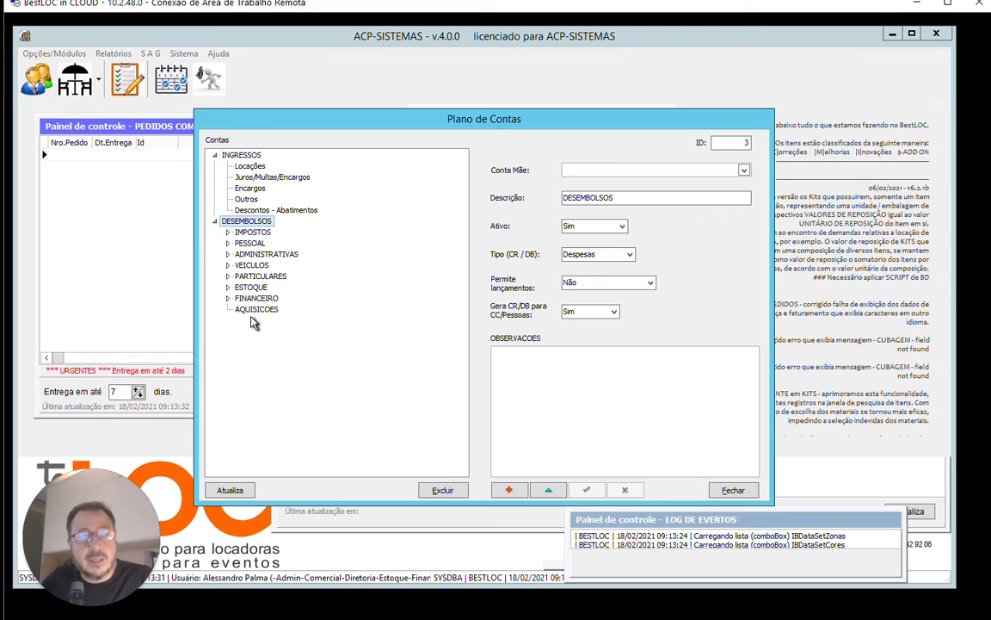
Start a new account under the parent AQUISICOES / DESEMBOLSOS with the description Mobiliario.
{"action": "left_click", "coordinate": [514, 491]}
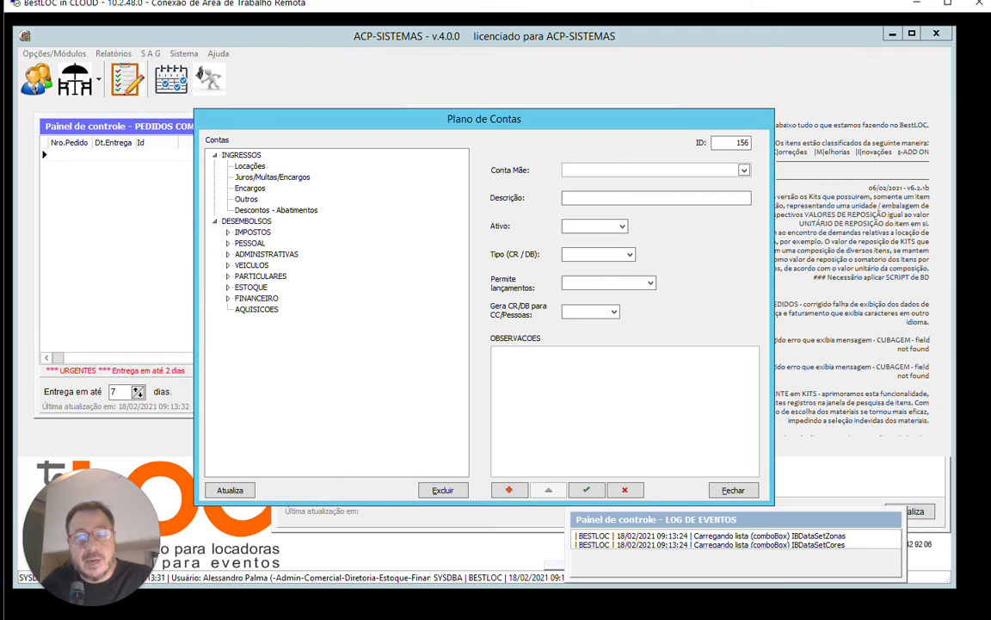
{"action": "left_click", "coordinate": [745, 171]}
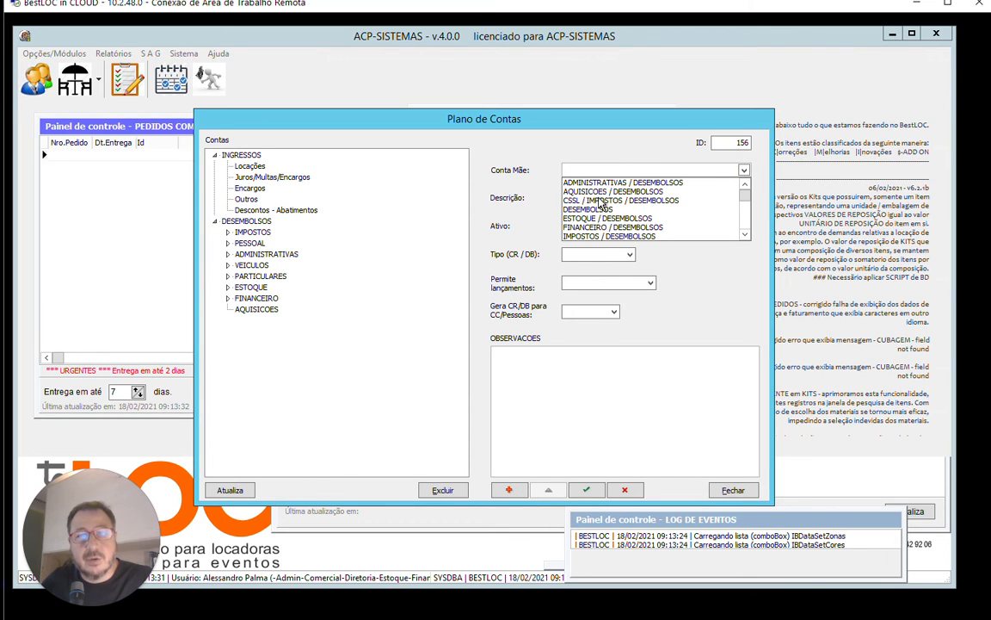
{"action": "left_click", "coordinate": [602, 191]}
{"action": "left_click", "coordinate": [655, 198]}
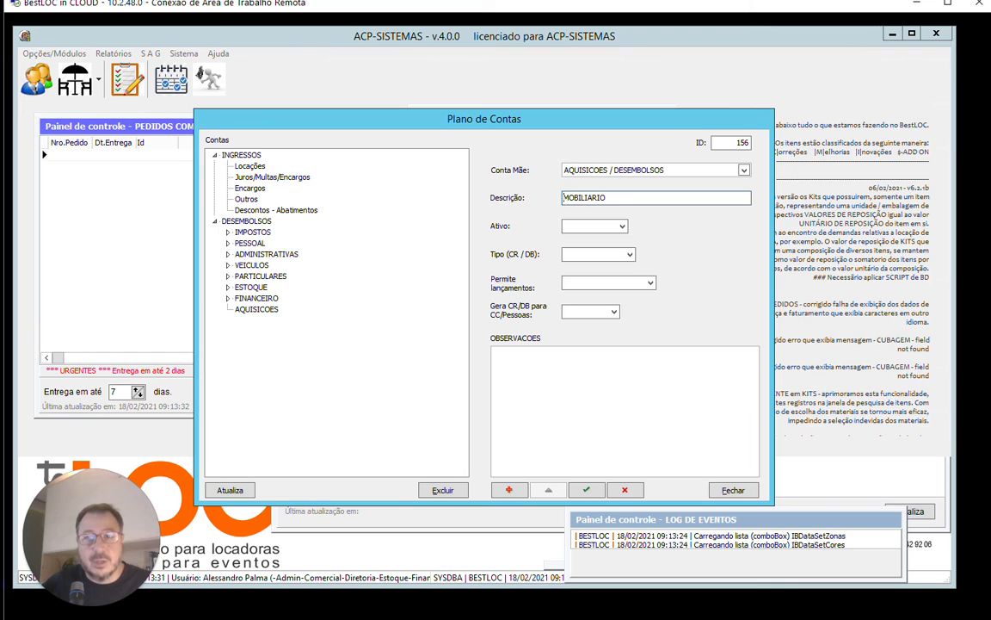
{"action": "key", "text": "shift+End"}
{"action": "type", "text": "m"}
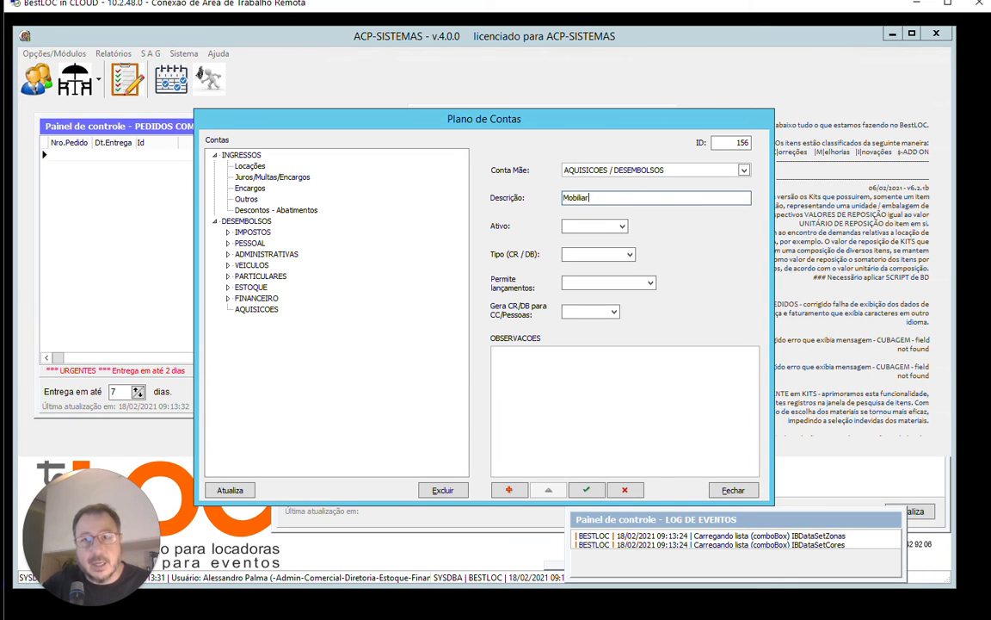
Set Ativo to Sim, Tipo to Despesas, Permite lançamentos to Sim and Gera CR/DB para CC/Pessoas to Não, and save the account.
{"action": "left_click", "coordinate": [622, 226]}
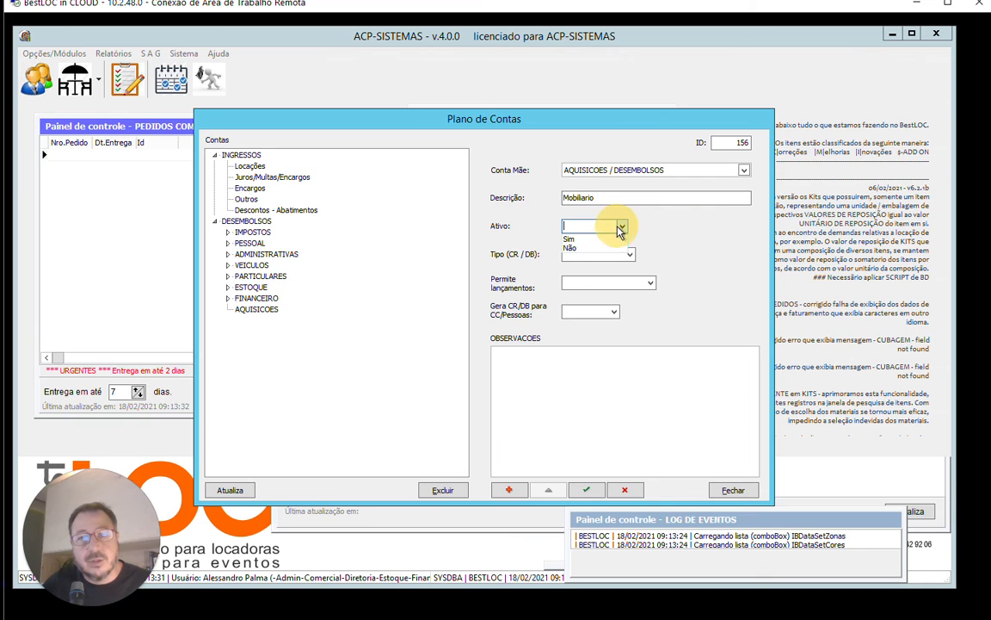
{"action": "left_click", "coordinate": [593, 239]}
{"action": "left_click", "coordinate": [630, 254]}
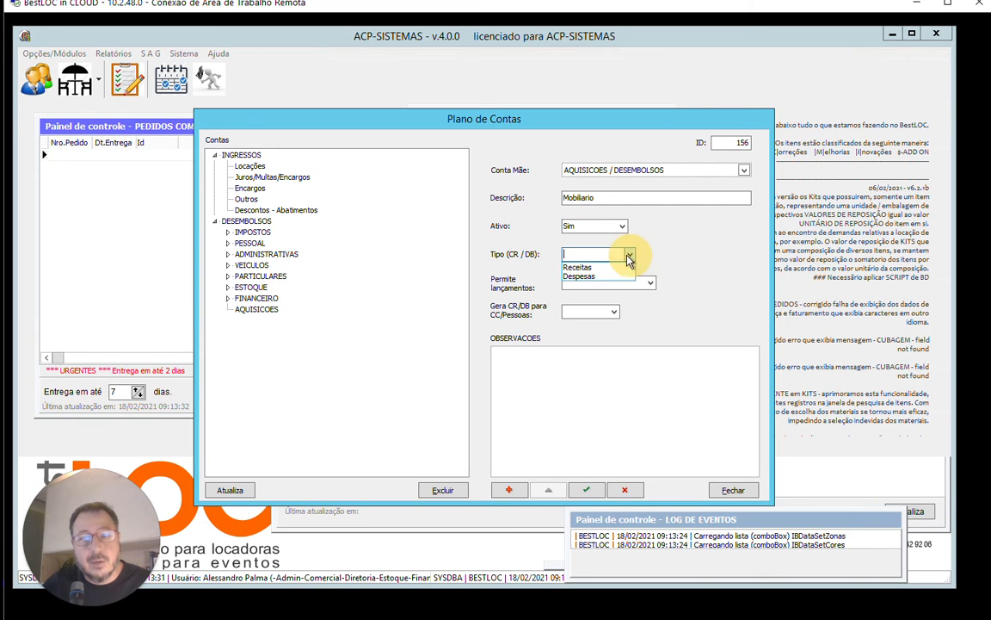
{"action": "left_click", "coordinate": [598, 277]}
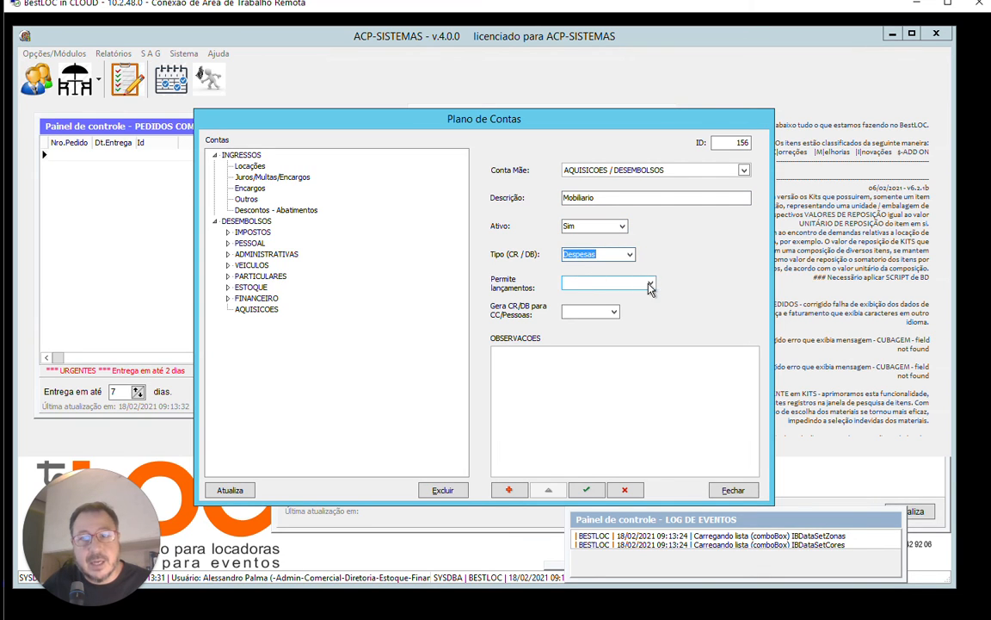
{"action": "left_click", "coordinate": [650, 287]}
{"action": "left_click", "coordinate": [602, 297]}
{"action": "left_click", "coordinate": [613, 314]}
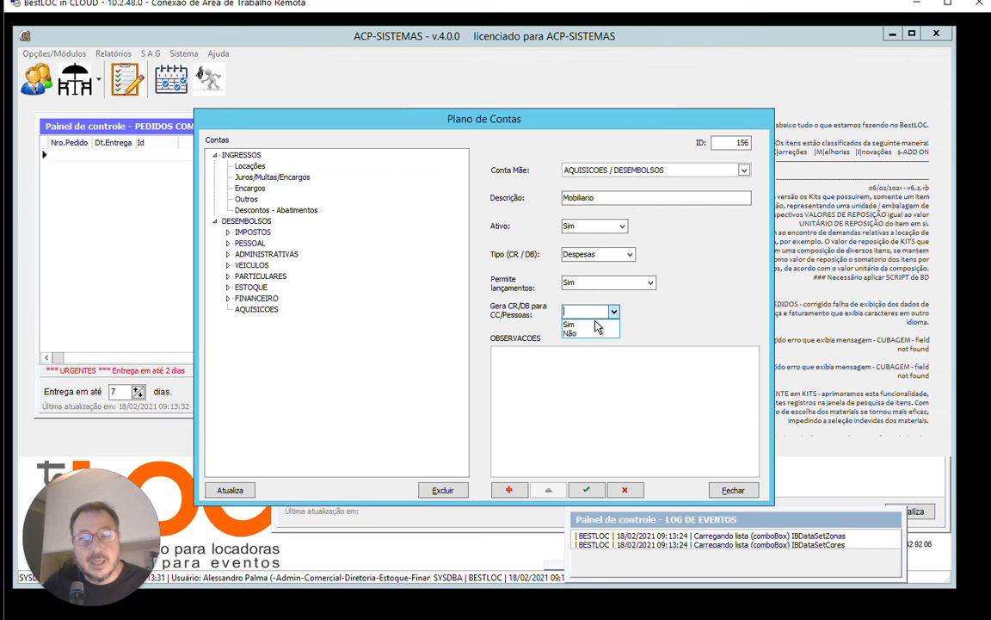
{"action": "left_click", "coordinate": [589, 333]}
{"action": "left_click", "coordinate": [586, 489]}
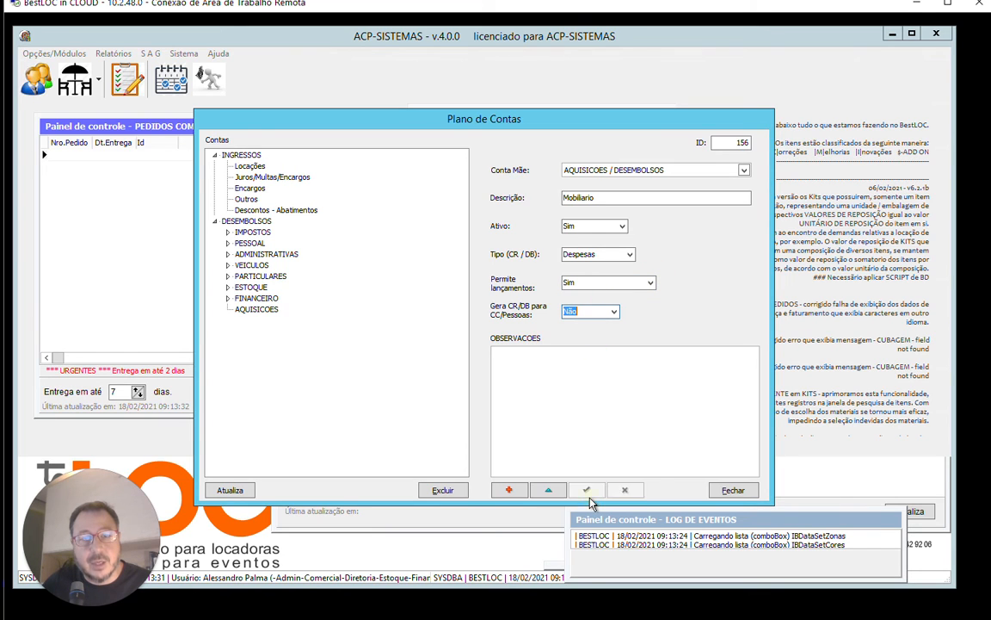
Expand AQUISICOES to check the new Mobiliario account, and refresh the account tree.
{"action": "left_click", "coordinate": [228, 312]}
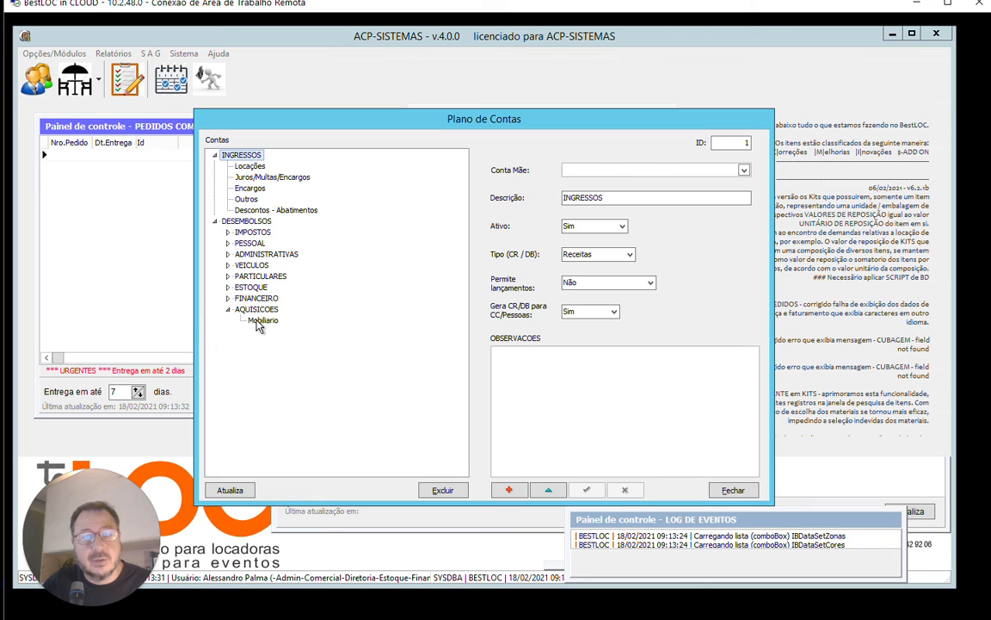
{"action": "left_click", "coordinate": [259, 320]}
{"action": "left_click", "coordinate": [230, 490]}
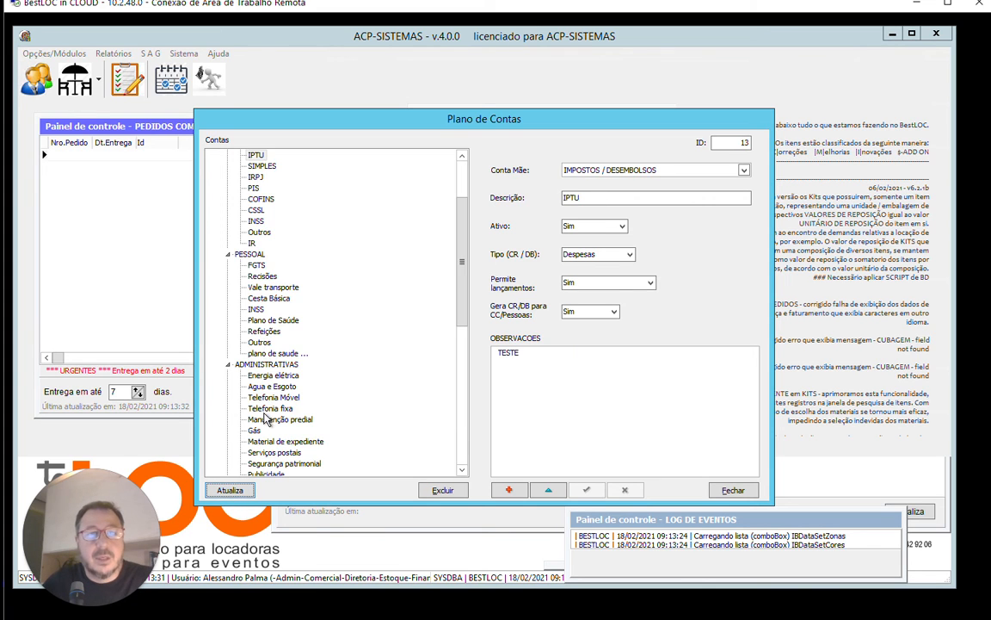
{"action": "scroll", "coordinate": [439, 376], "scroll_direction": "down", "scroll_amount": 4}
{"action": "scroll", "coordinate": [439, 376], "scroll_direction": "down", "scroll_amount": 5}
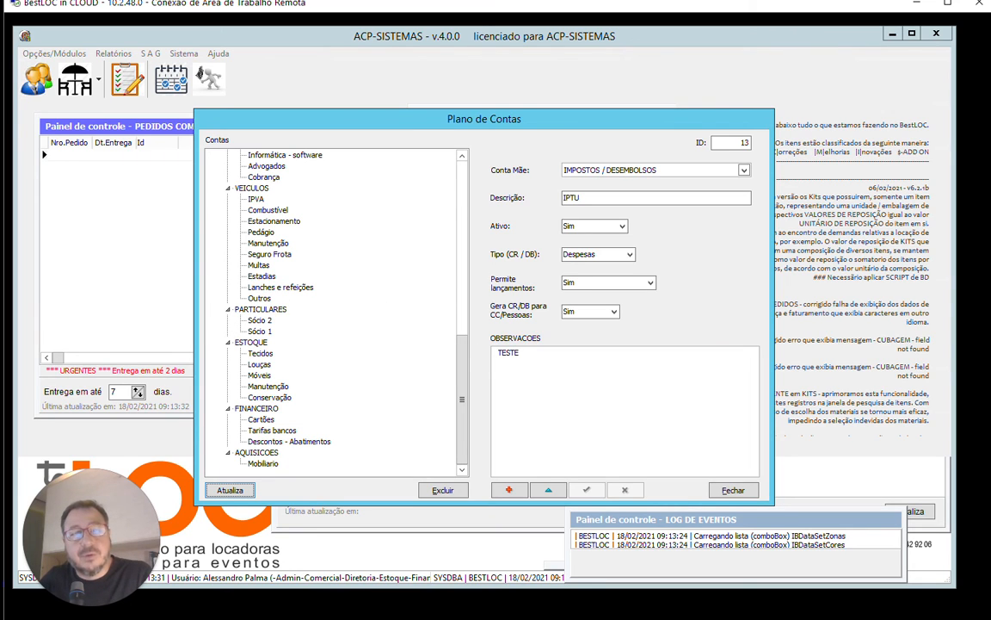
Collapse and reopen DESEMBOLSOS, and review the sub-accounts of IMPOSTOS, PESSOAL and ADMINISTRATIVAS, including the Energia elétrica settings.
{"action": "left_click_drag", "start_coordinate": [461, 402], "coordinate": [477, 179]}
{"action": "left_click", "coordinate": [215, 222]}
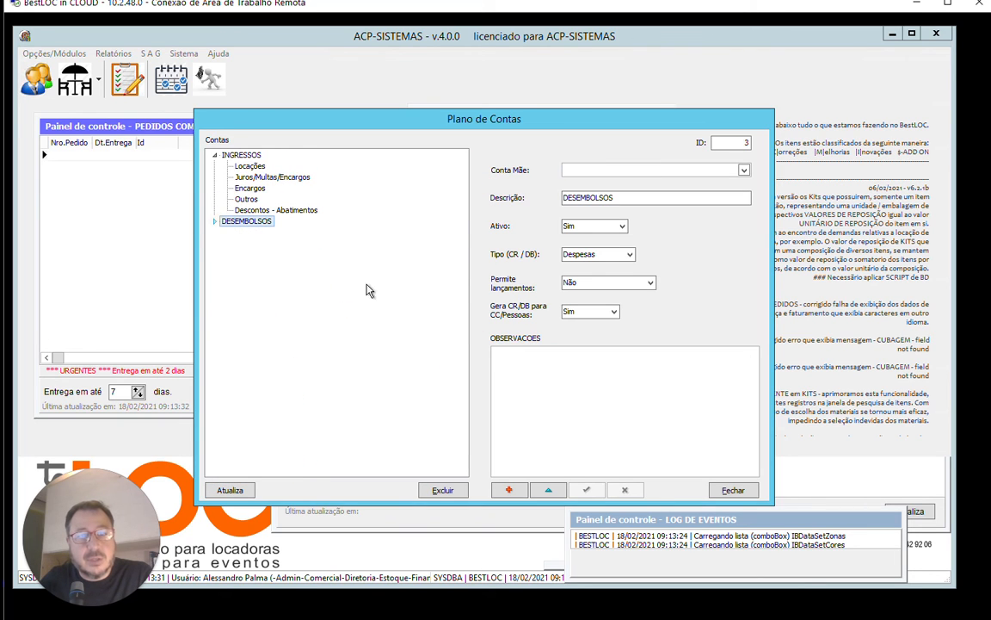
{"action": "left_click", "coordinate": [215, 221]}
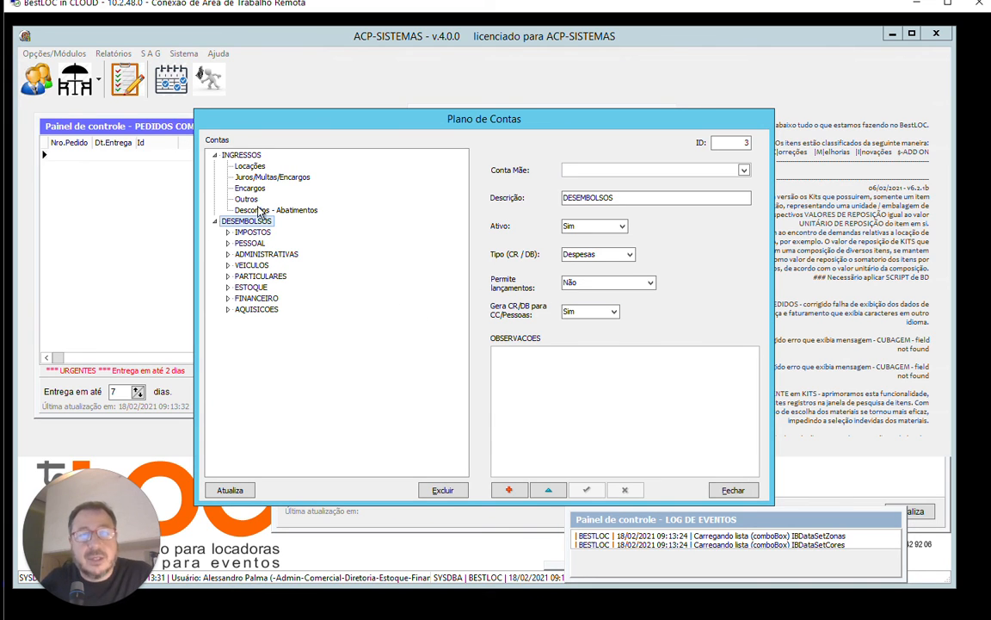
{"action": "left_click", "coordinate": [228, 234]}
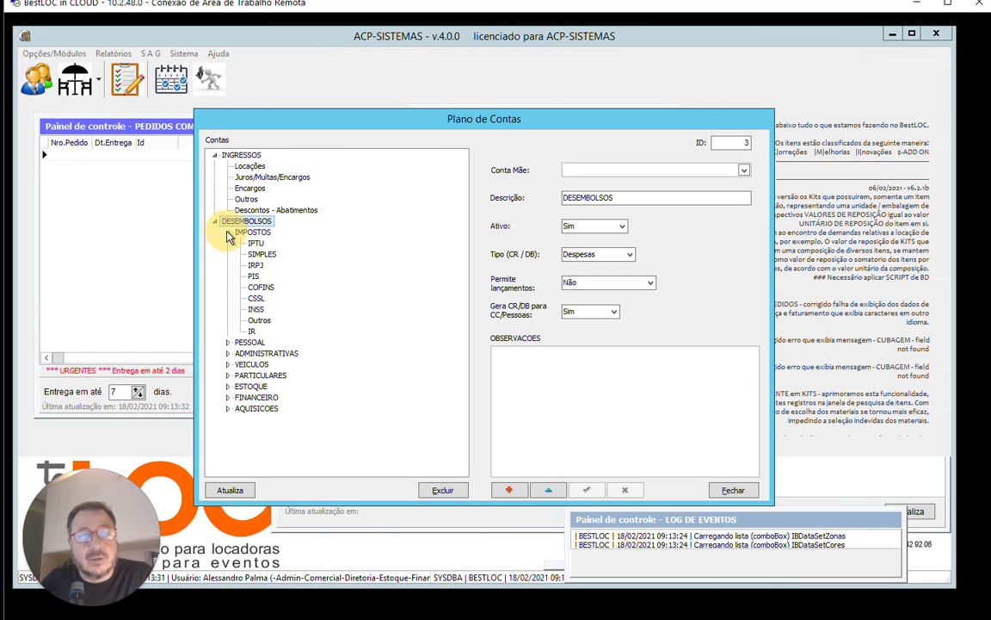
{"action": "left_click", "coordinate": [228, 341]}
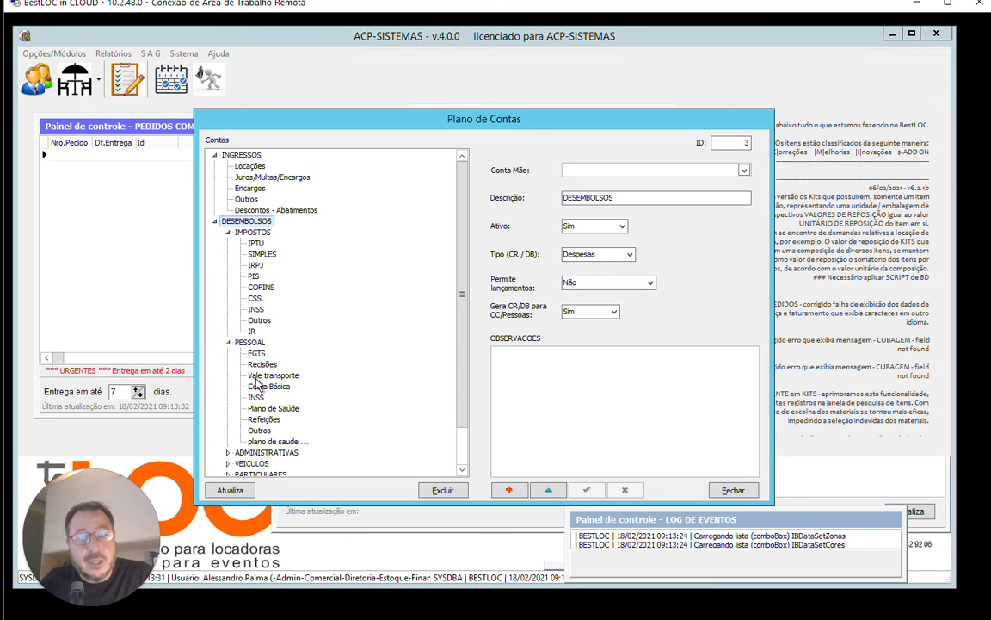
{"action": "scroll", "coordinate": [321, 280], "scroll_direction": "down", "scroll_amount": 2}
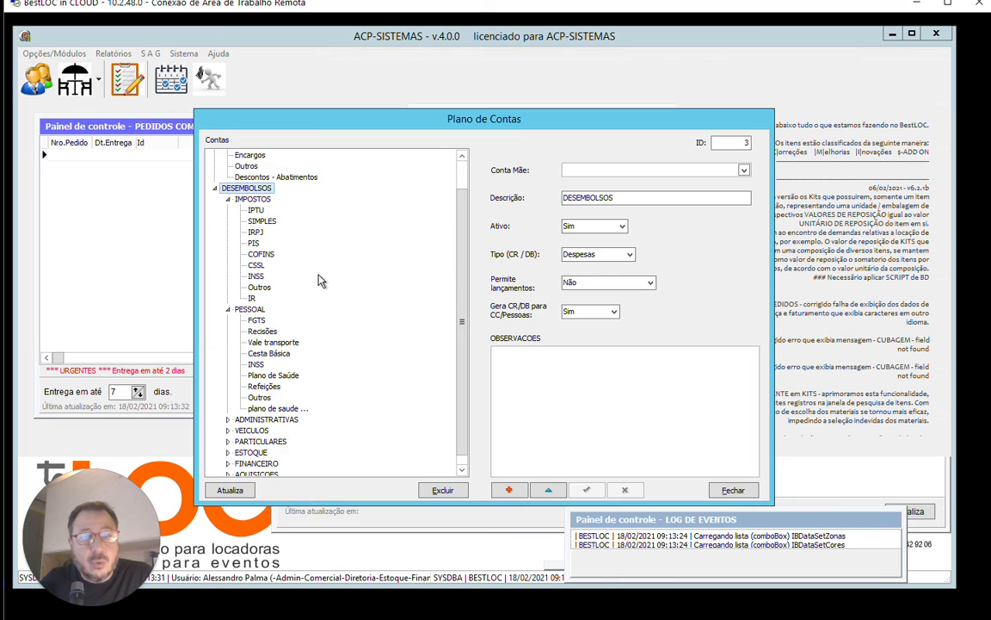
{"action": "left_click", "coordinate": [228, 409]}
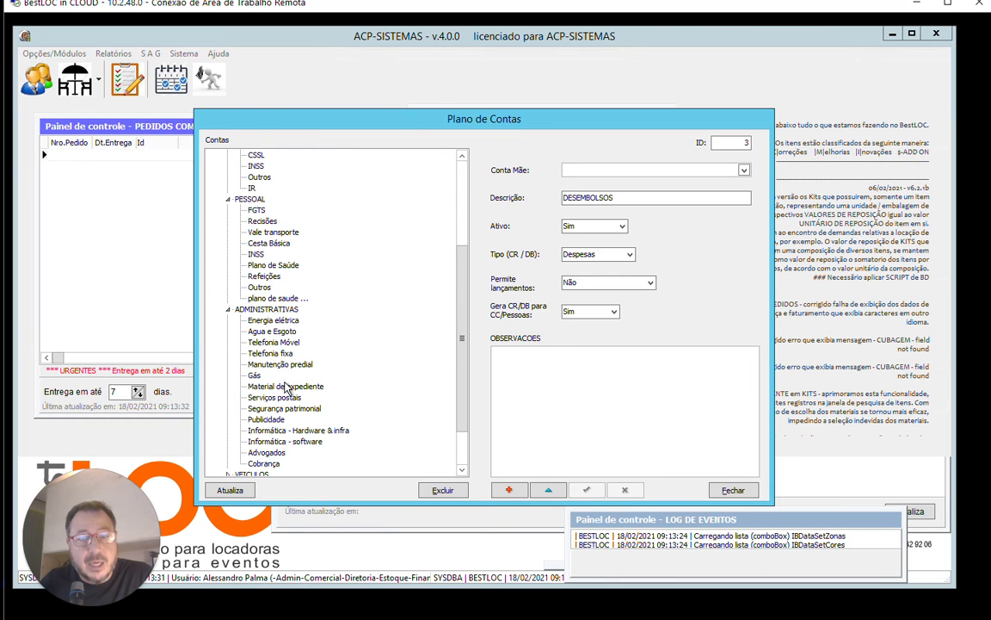
{"action": "left_click", "coordinate": [279, 323]}
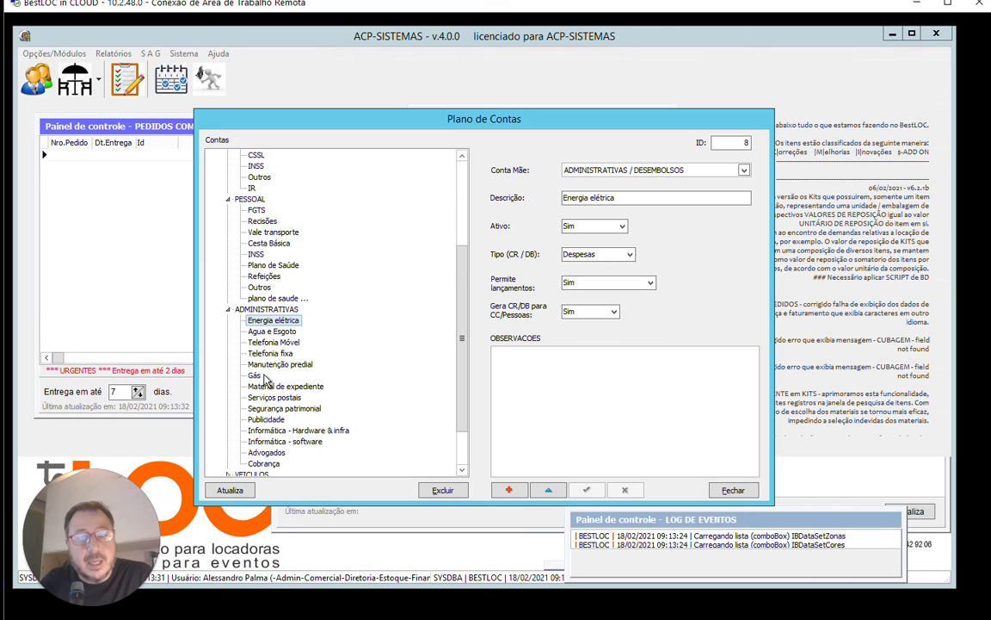
{"action": "scroll", "coordinate": [336, 360], "scroll_direction": "down", "scroll_amount": 2}
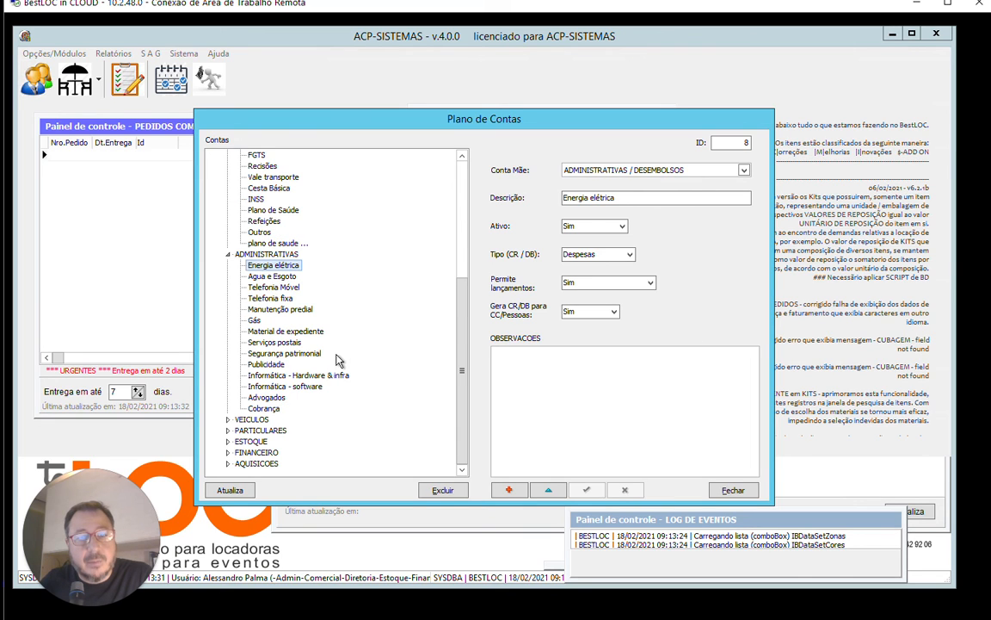
Expand the PARTICULARES group and examine the settings of its Sócio 2 sub-account.
{"action": "left_click", "coordinate": [227, 431]}
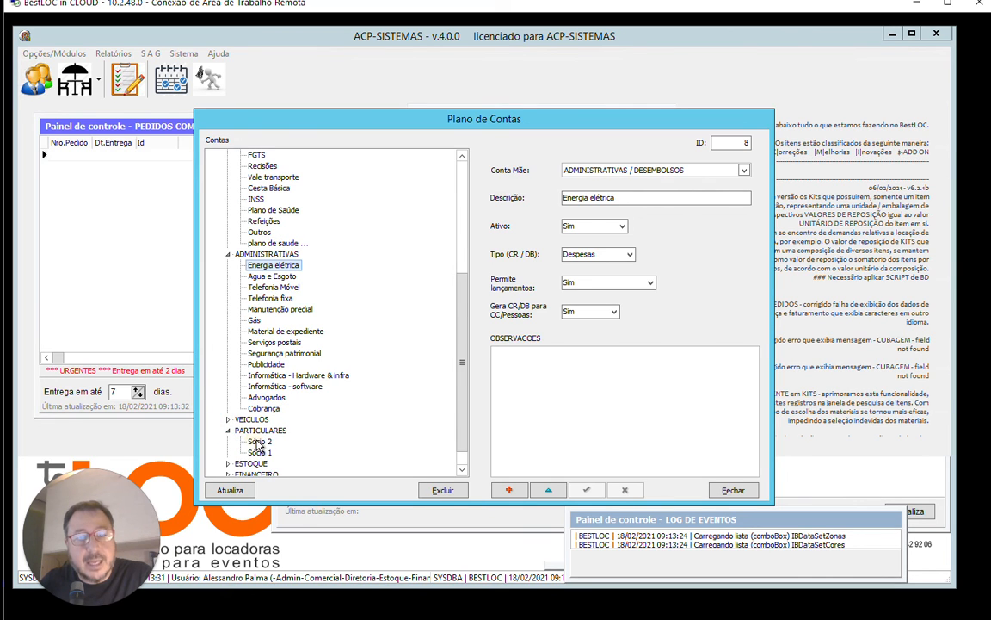
{"action": "left_click", "coordinate": [260, 442]}
{"action": "left_click", "coordinate": [258, 442]}
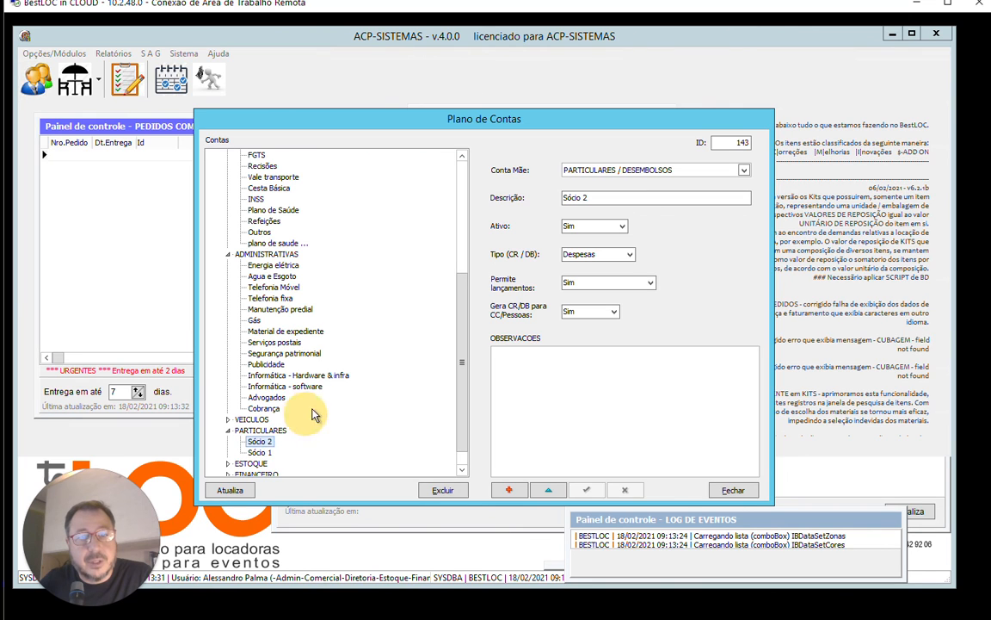
{"action": "left_click", "coordinate": [258, 444]}
{"action": "left_click", "coordinate": [259, 444]}
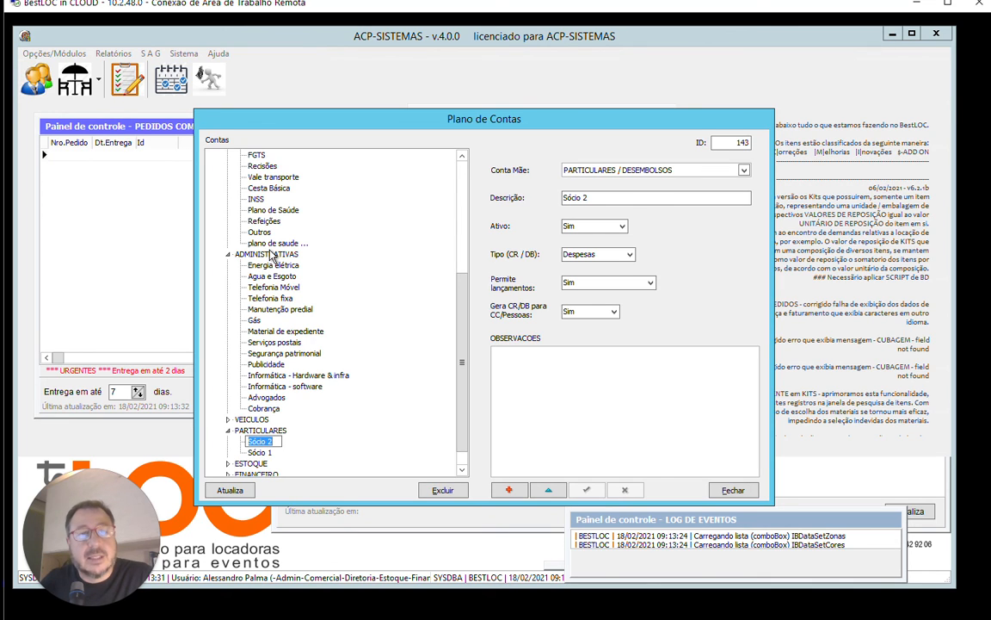
Change the Conta Mãe of PARTICULARES to ADMINISTRATIVAS / DESEMBOLSOS, save it and expand the moved group.
{"action": "left_click", "coordinate": [260, 430]}
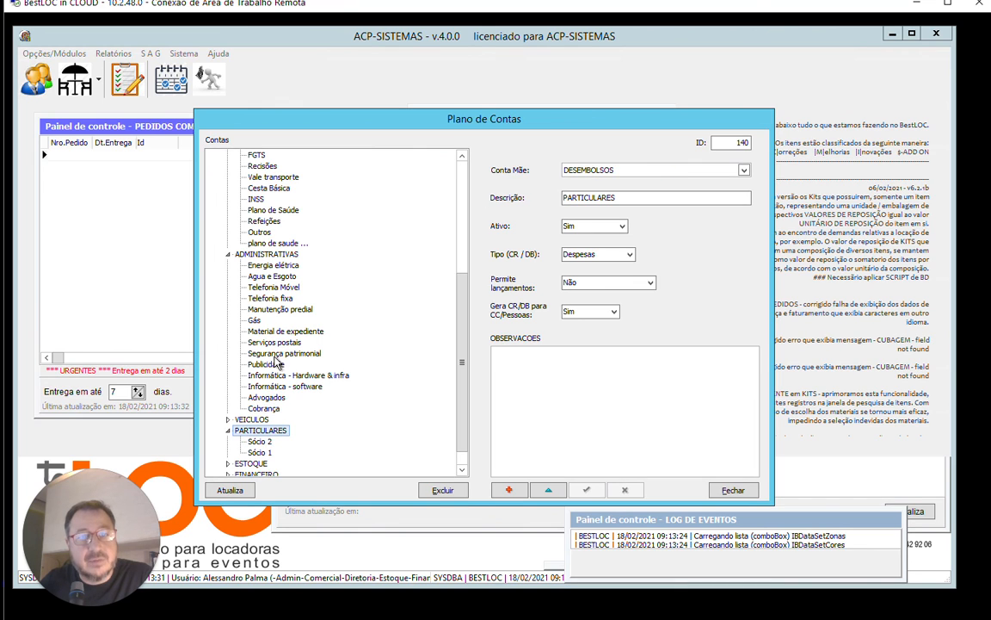
{"action": "left_click", "coordinate": [745, 172]}
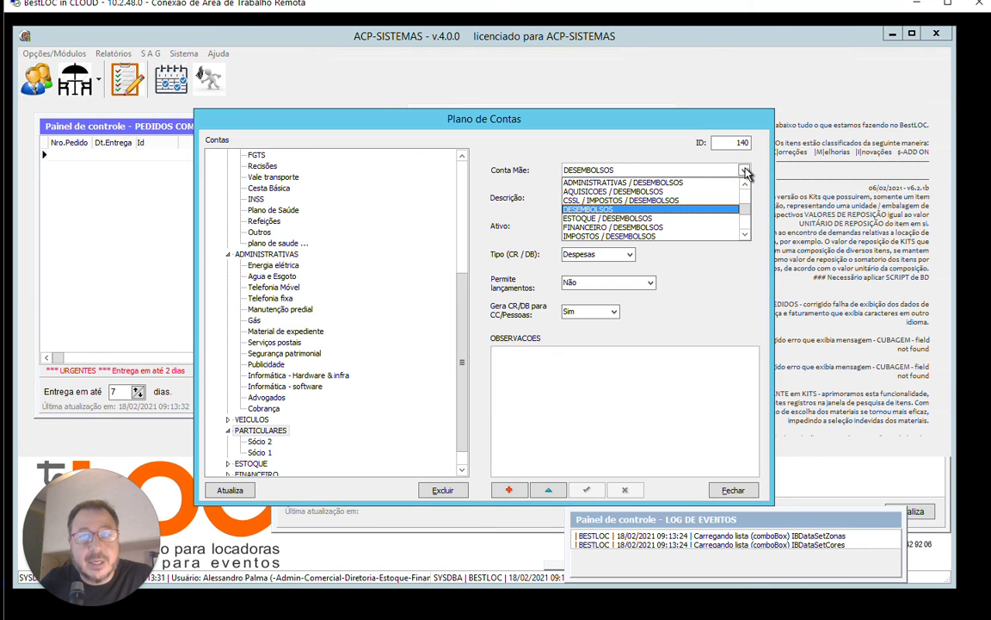
{"action": "left_click", "coordinate": [620, 170]}
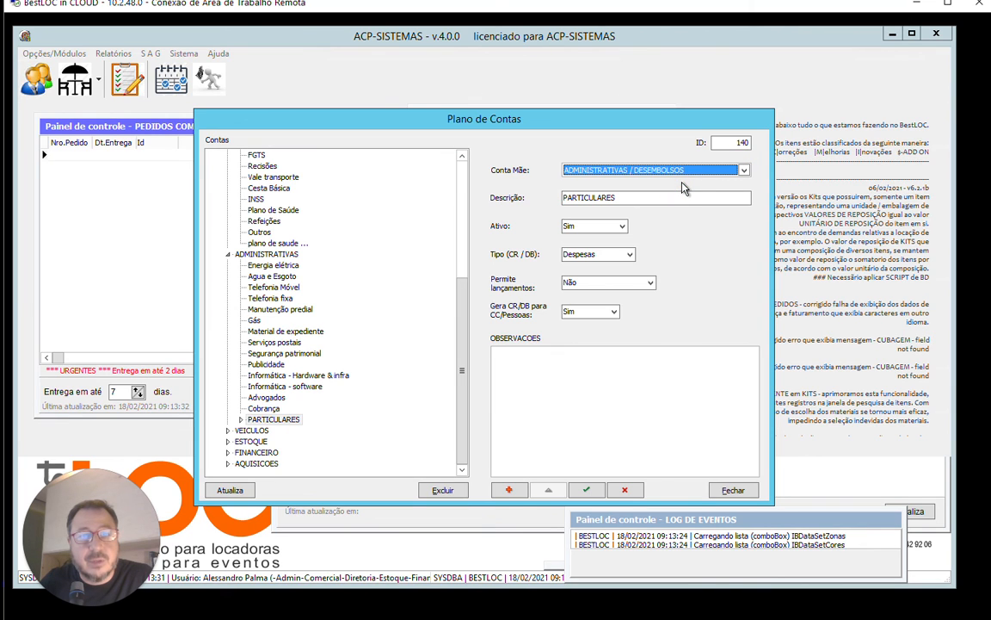
{"action": "left_click", "coordinate": [586, 490]}
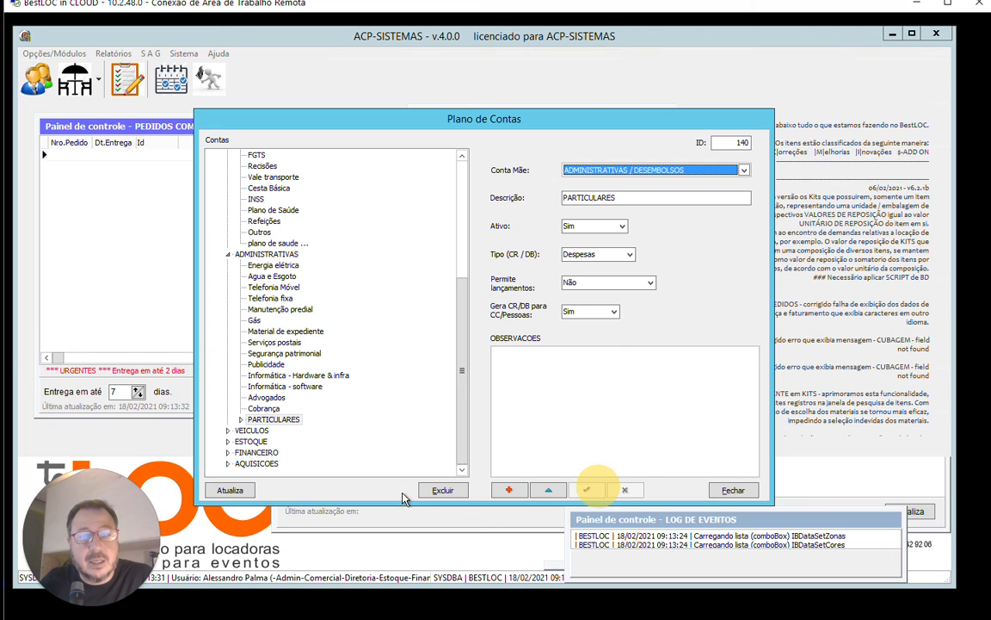
{"action": "left_click", "coordinate": [241, 419]}
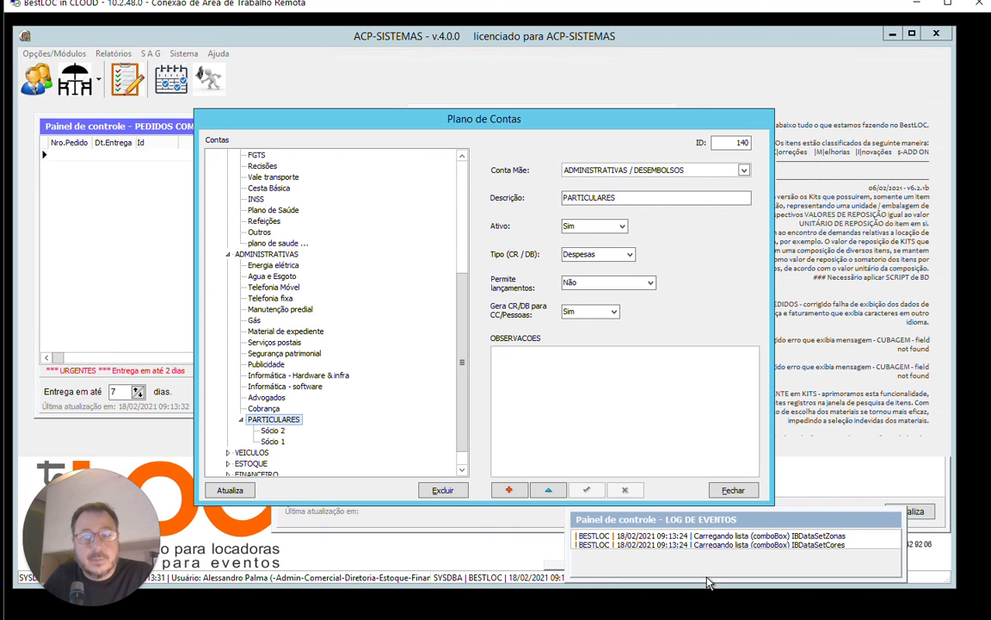
Close and reopen the Plano de Contas from the financial tables, and review the account tree from its beginning.
{"action": "left_click", "coordinate": [733, 490]}
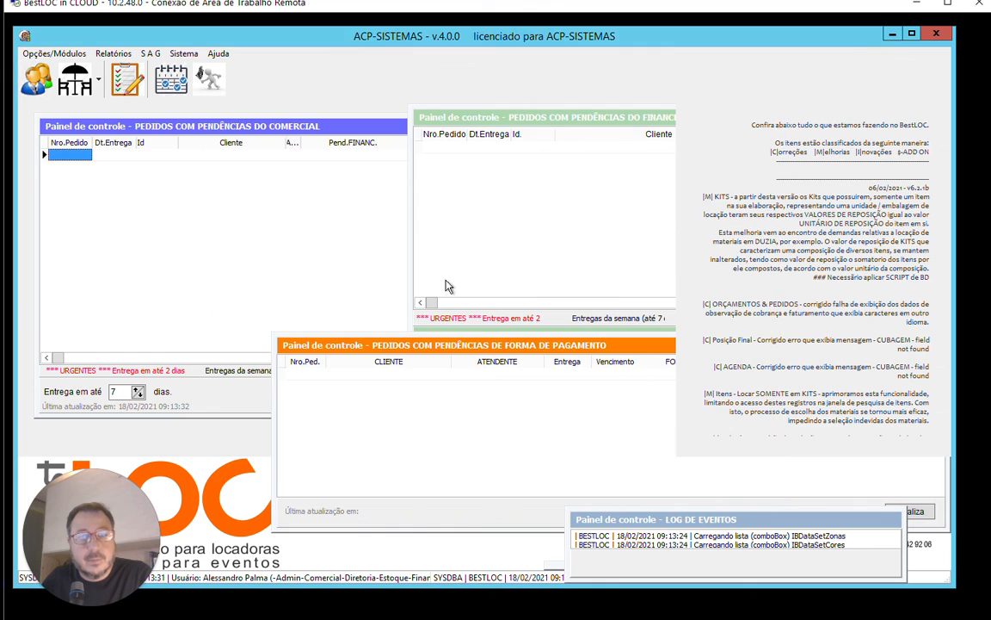
{"action": "left_click", "coordinate": [51, 53]}
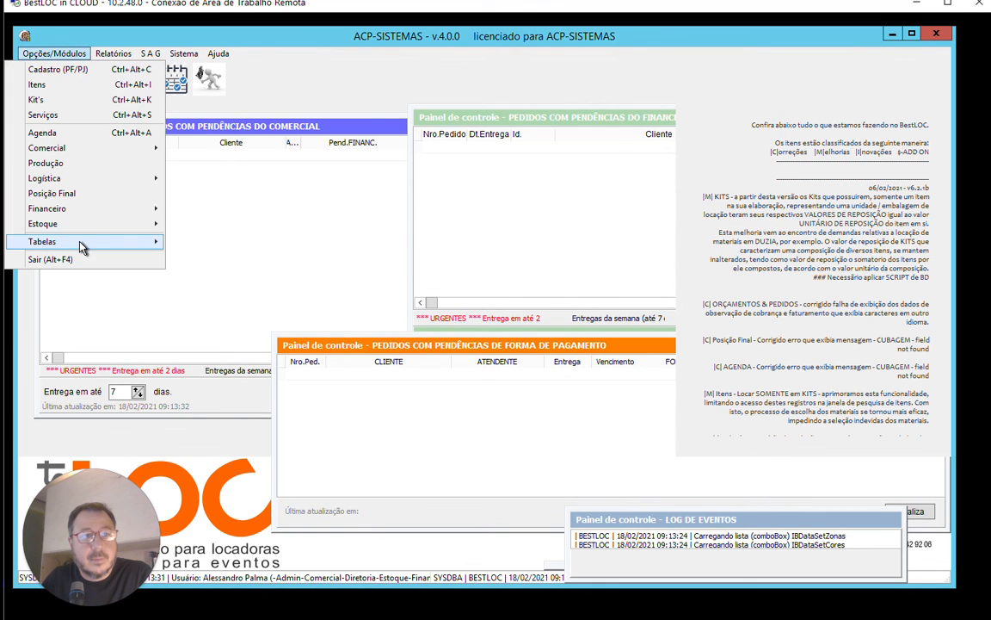
{"action": "mouse_move", "coordinate": [82, 244]}
{"action": "mouse_move", "coordinate": [230, 317]}
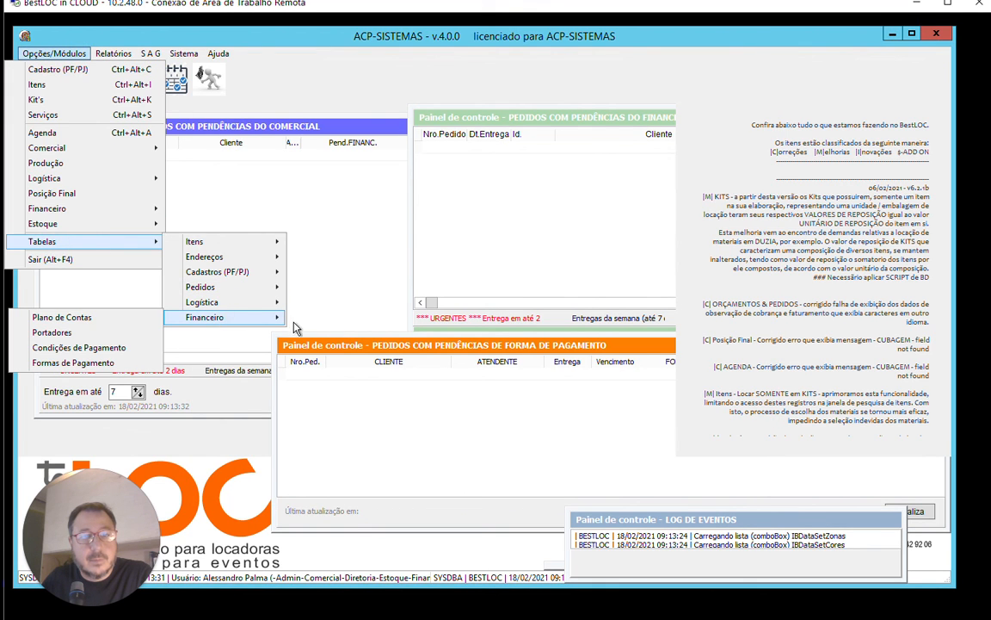
{"action": "left_click", "coordinate": [61, 317]}
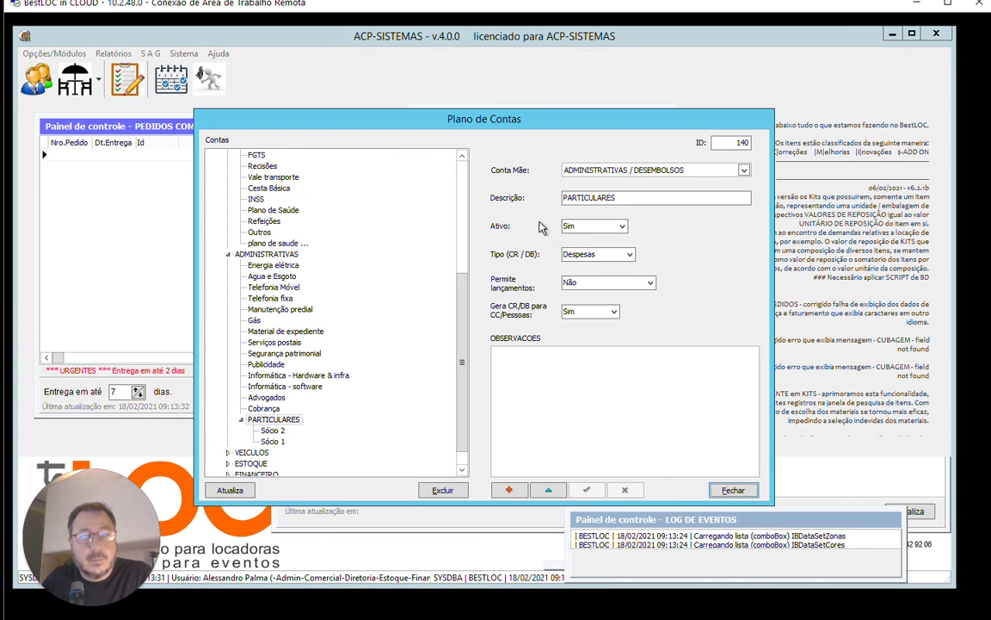
{"action": "left_click_drag", "start_coordinate": [458, 330], "coordinate": [459, 175]}
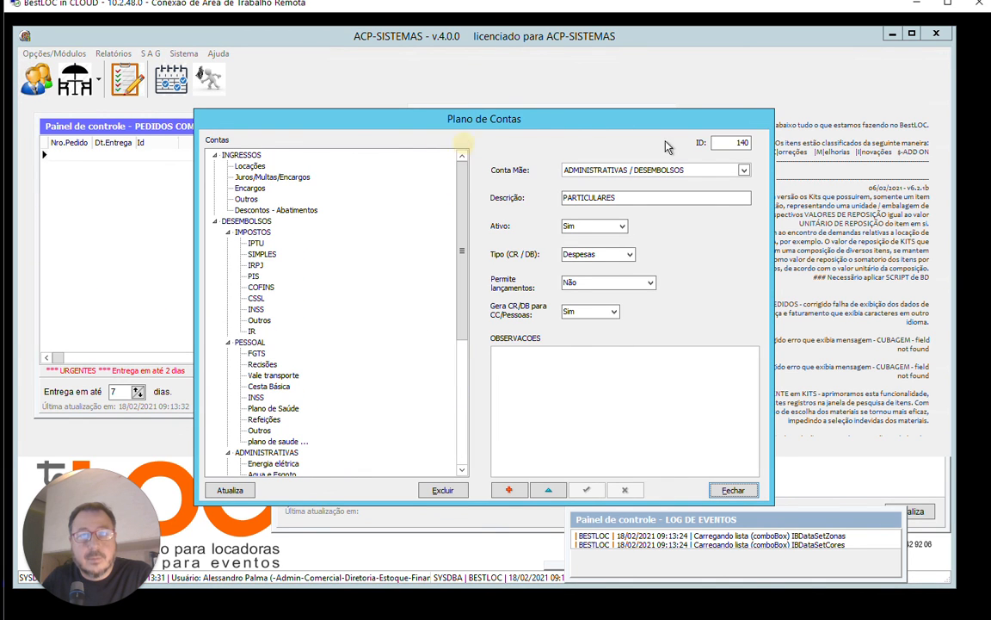
Close the Plano de Contas and bring up the list of system modules and options.
{"action": "left_click", "coordinate": [728, 490]}
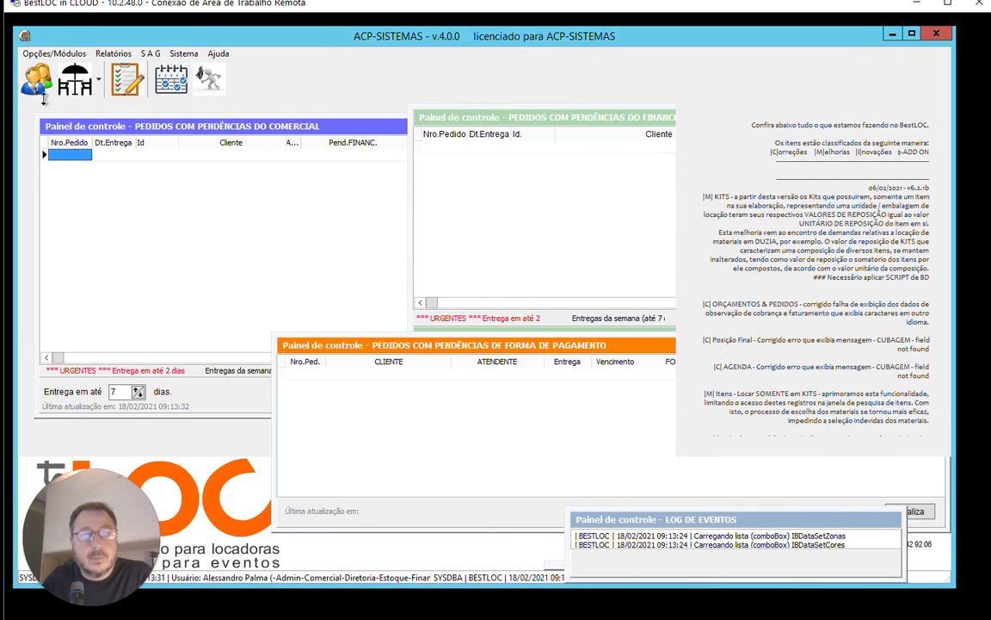
{"action": "left_click", "coordinate": [37, 55]}
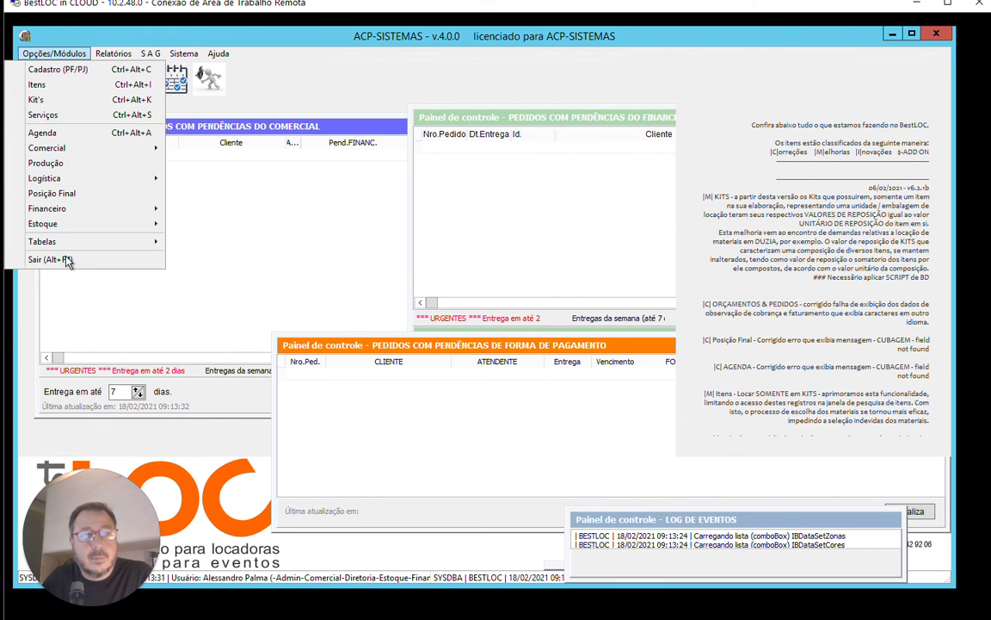